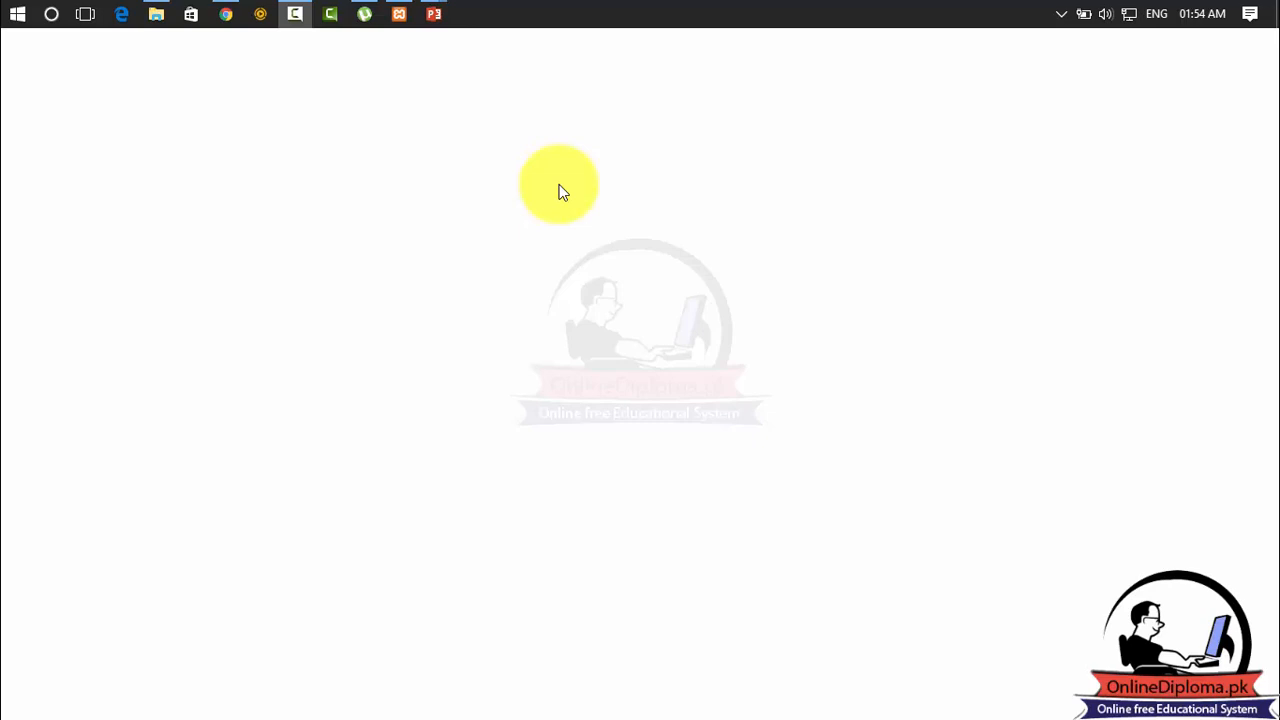
Reload the site's Contact Us page in Chrome and look over its banner and contact form.
click(230, 12)
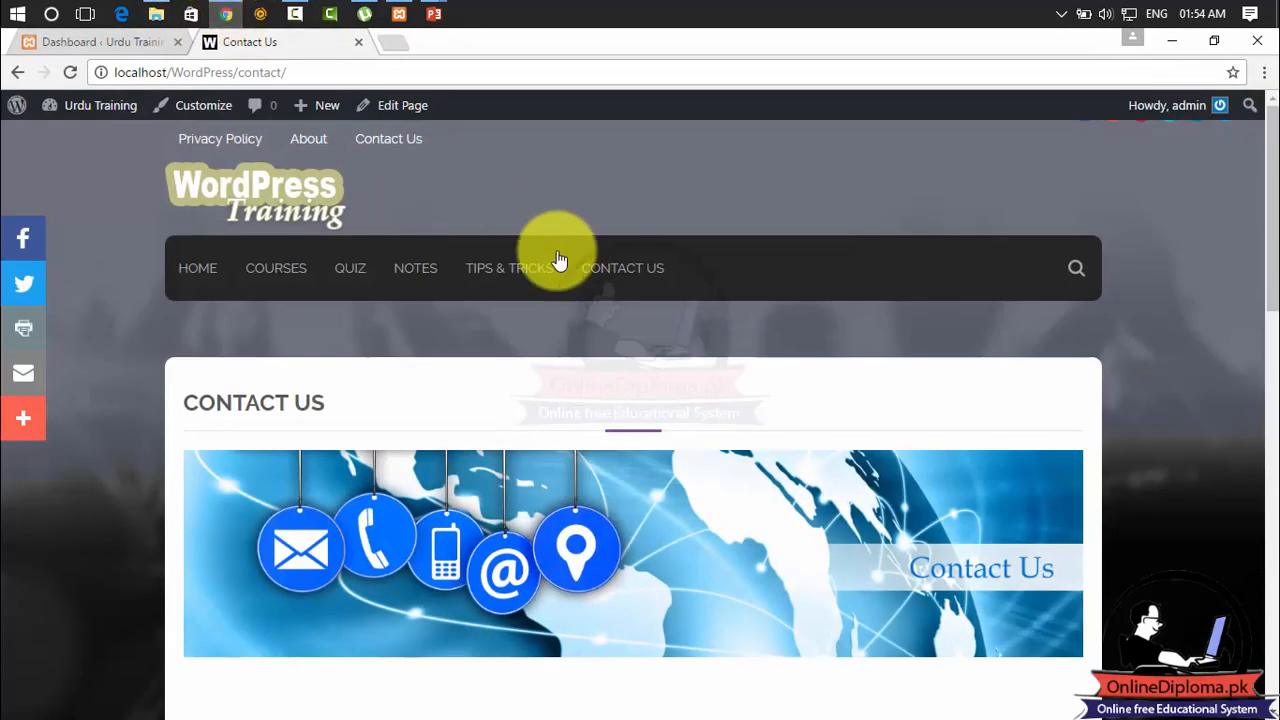
click(418, 138)
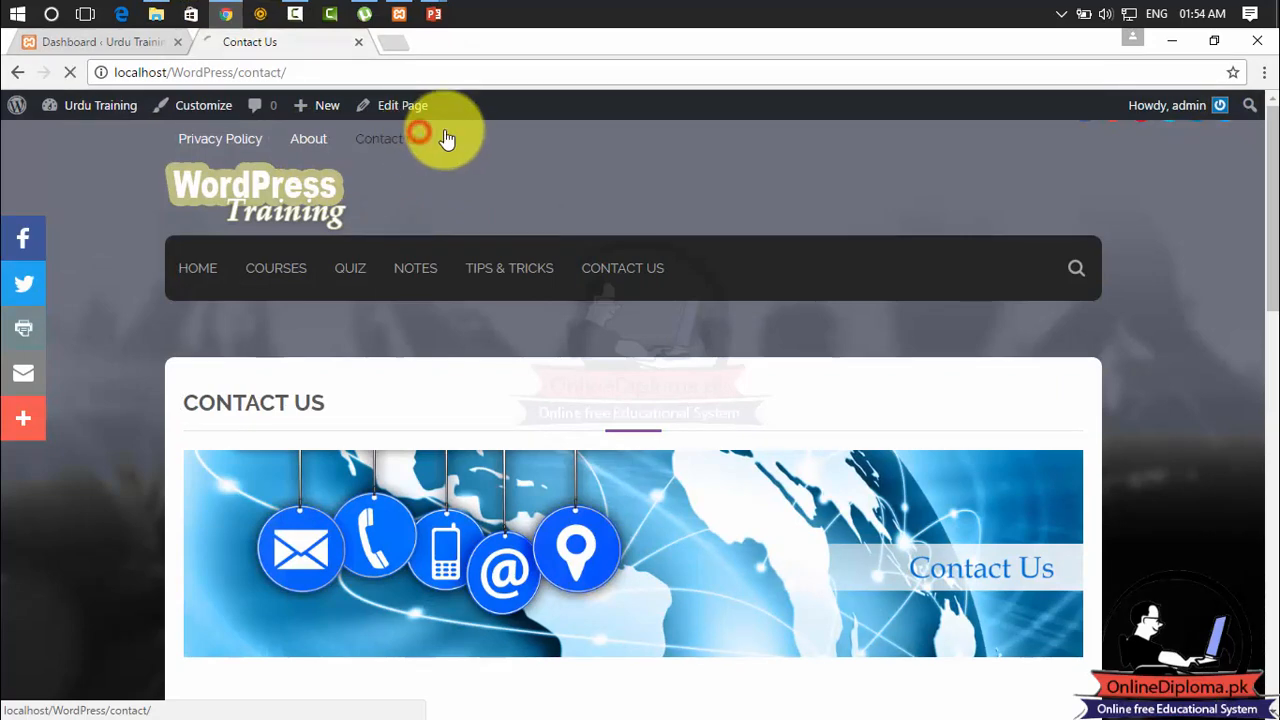
drag(1271, 143, 1275, 390)
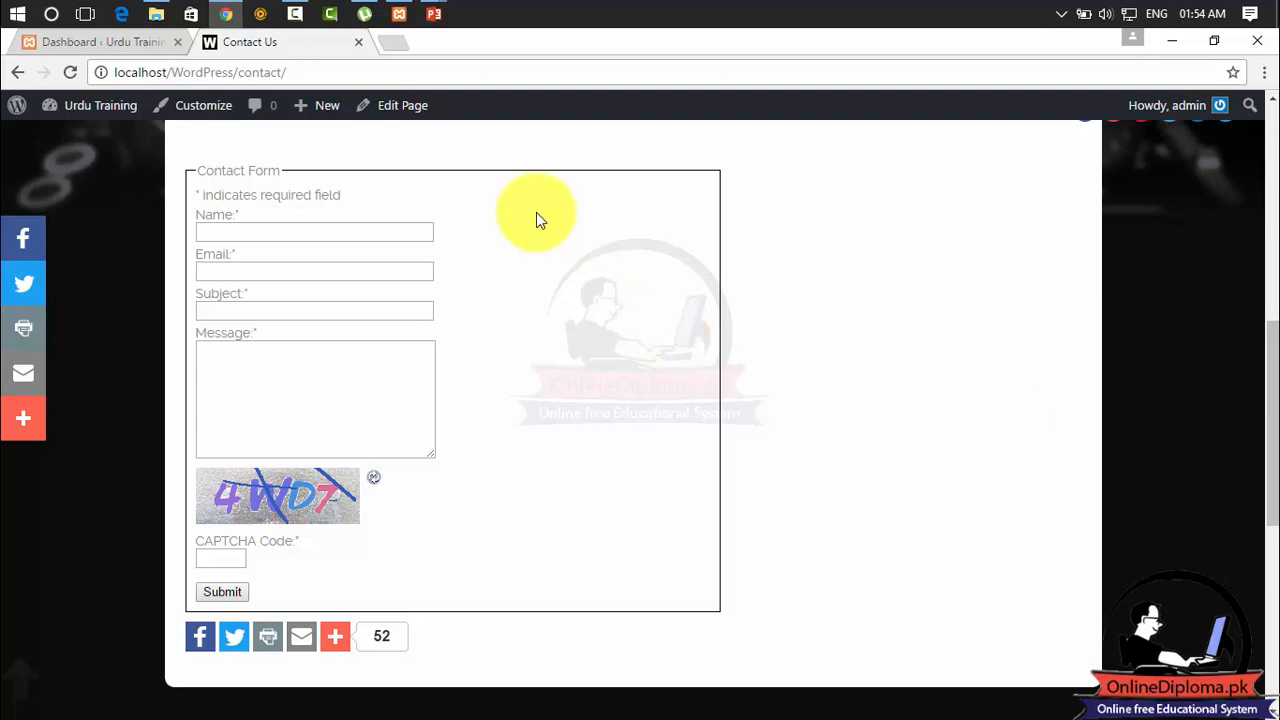
Search the web for "google maps" in a new browser tab and open the Google Maps site.
click(393, 43)
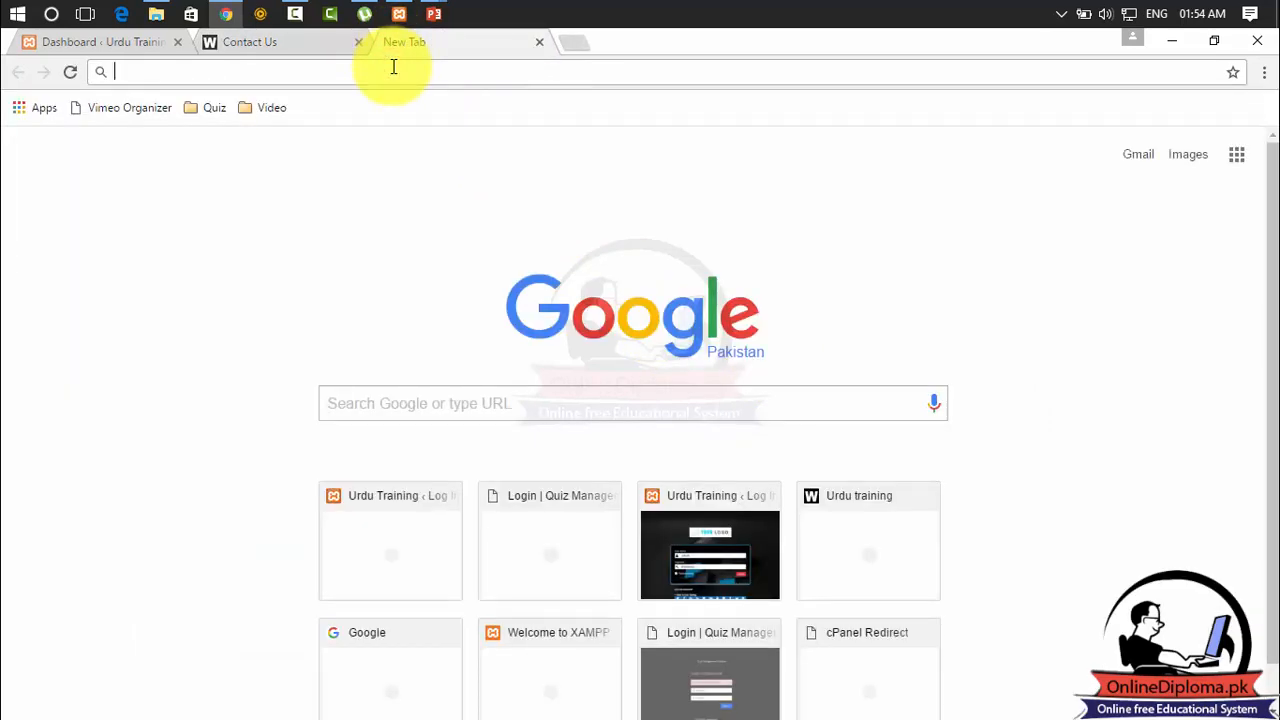
text(google pa)
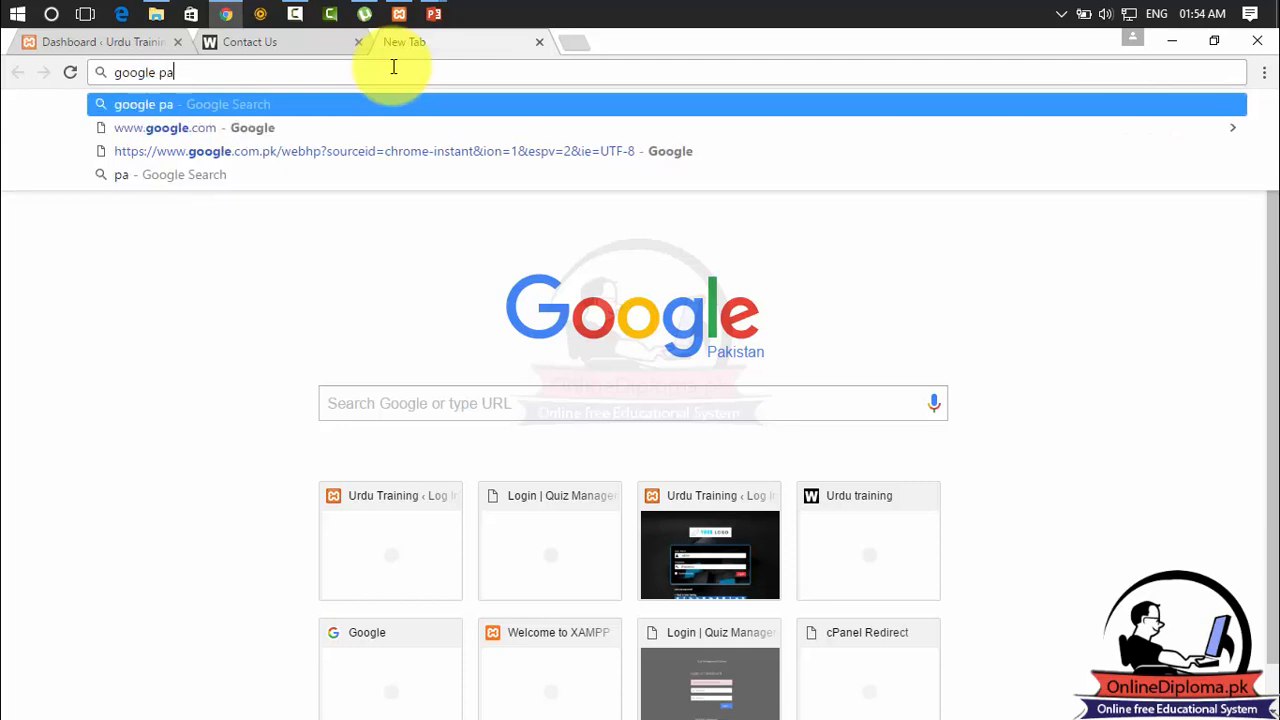
key(BackSpace)
key(BackSpace)
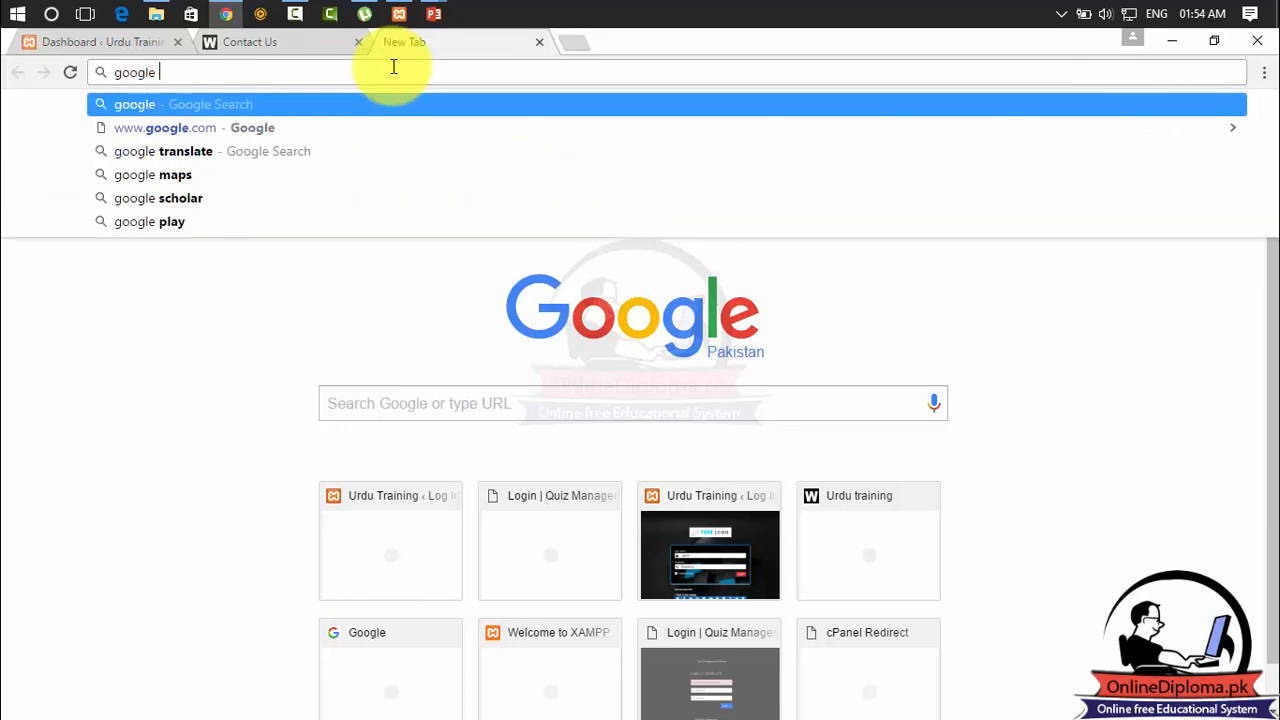
text(maps)
key(Return)
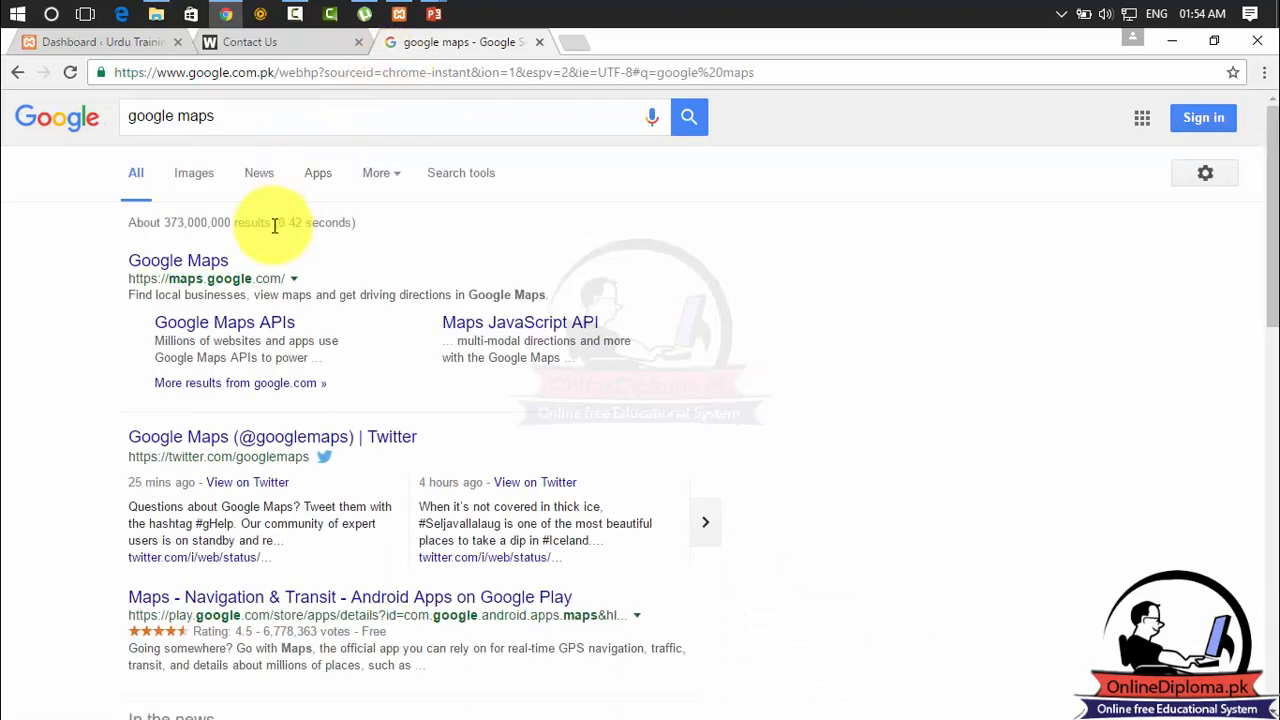
click(209, 262)
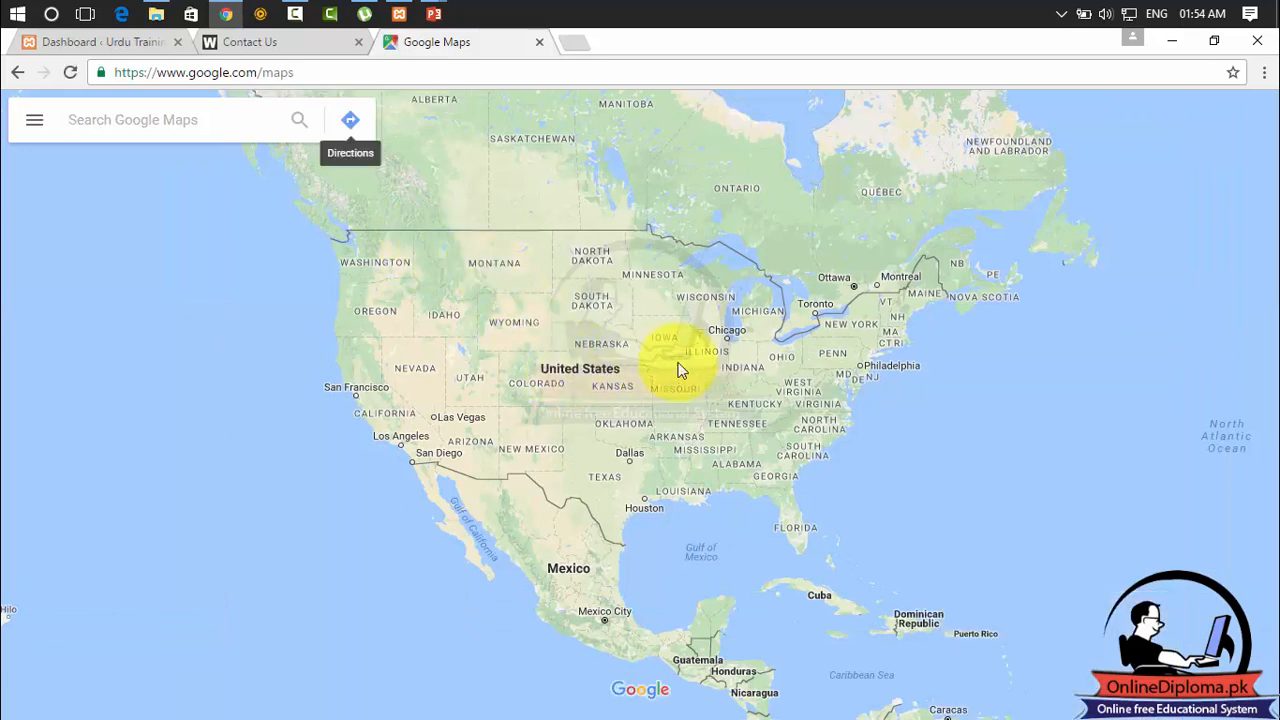
Search the map for Pakistan and narrow the location to Abbottabad, Khyber Pakhtunkhwa.
click(250, 122)
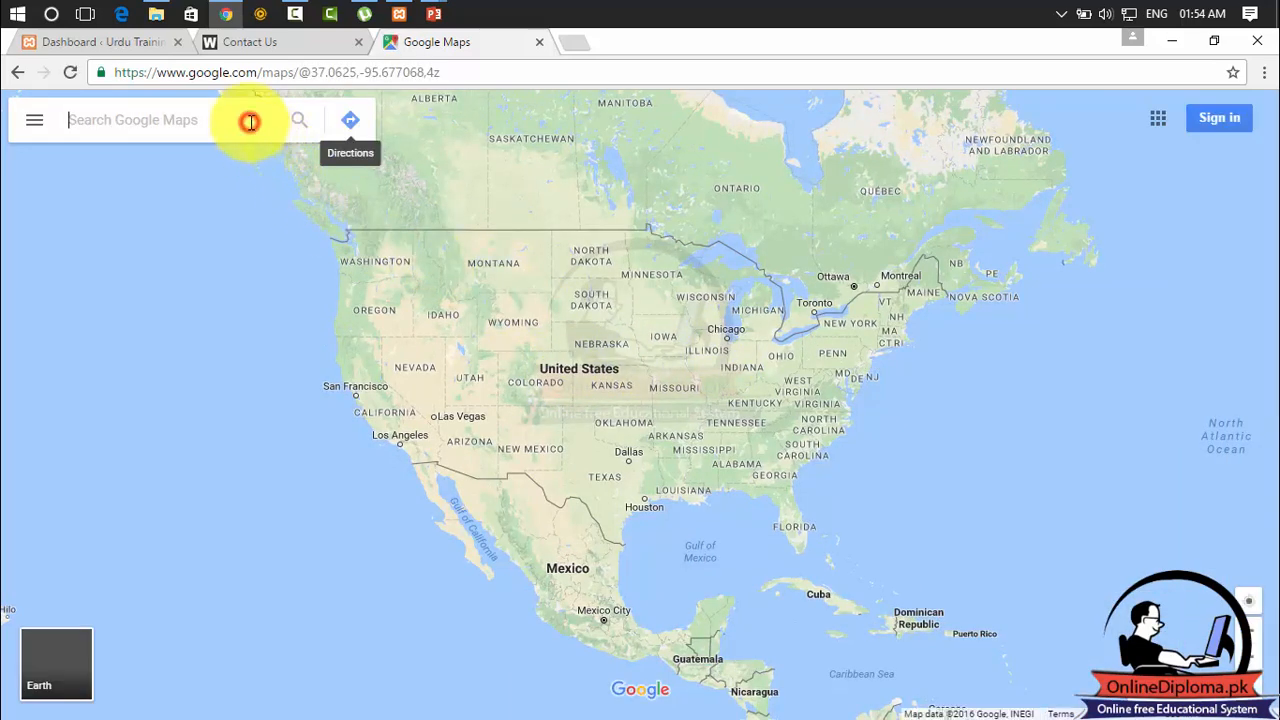
text(pakis)
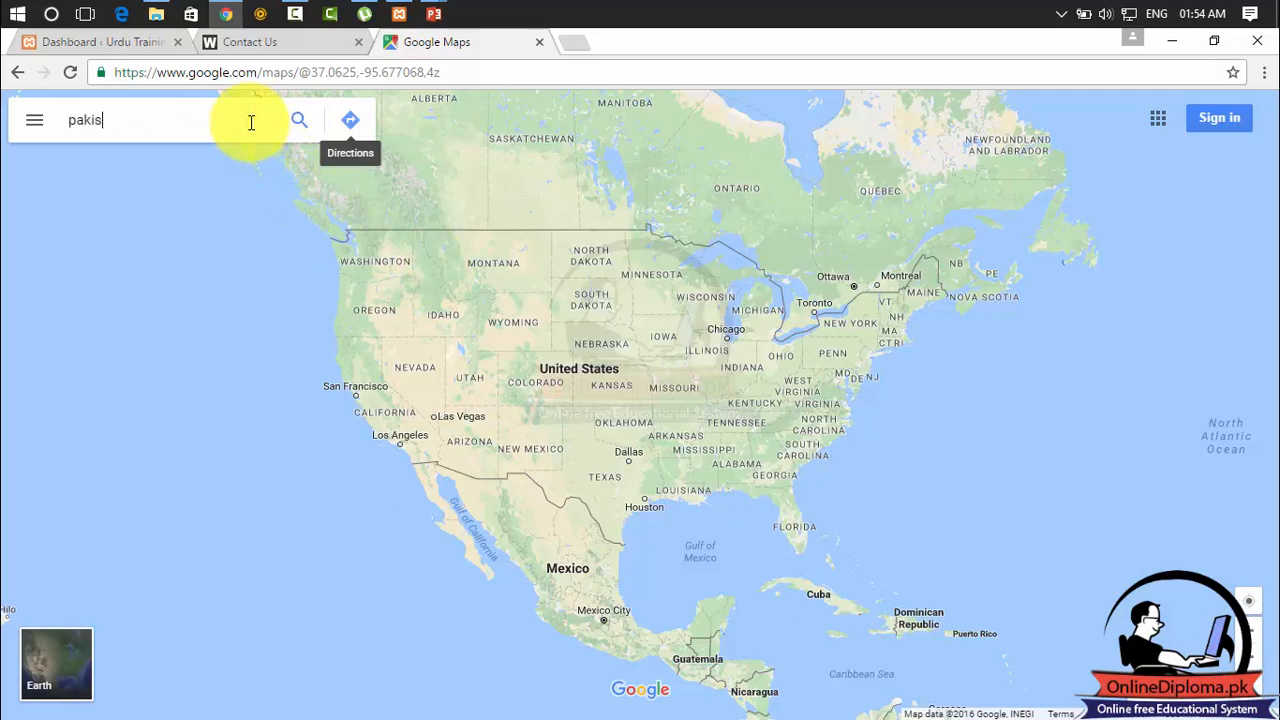
text(tan)
key(Return)
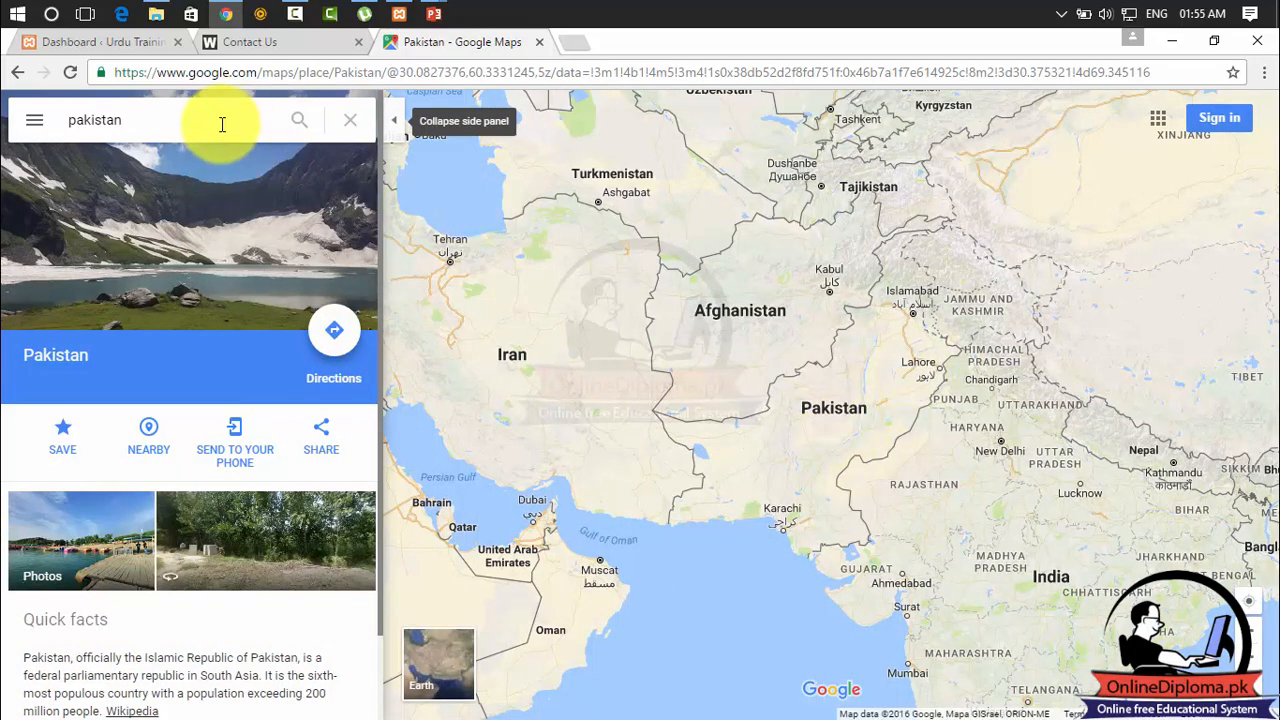
click(221, 122)
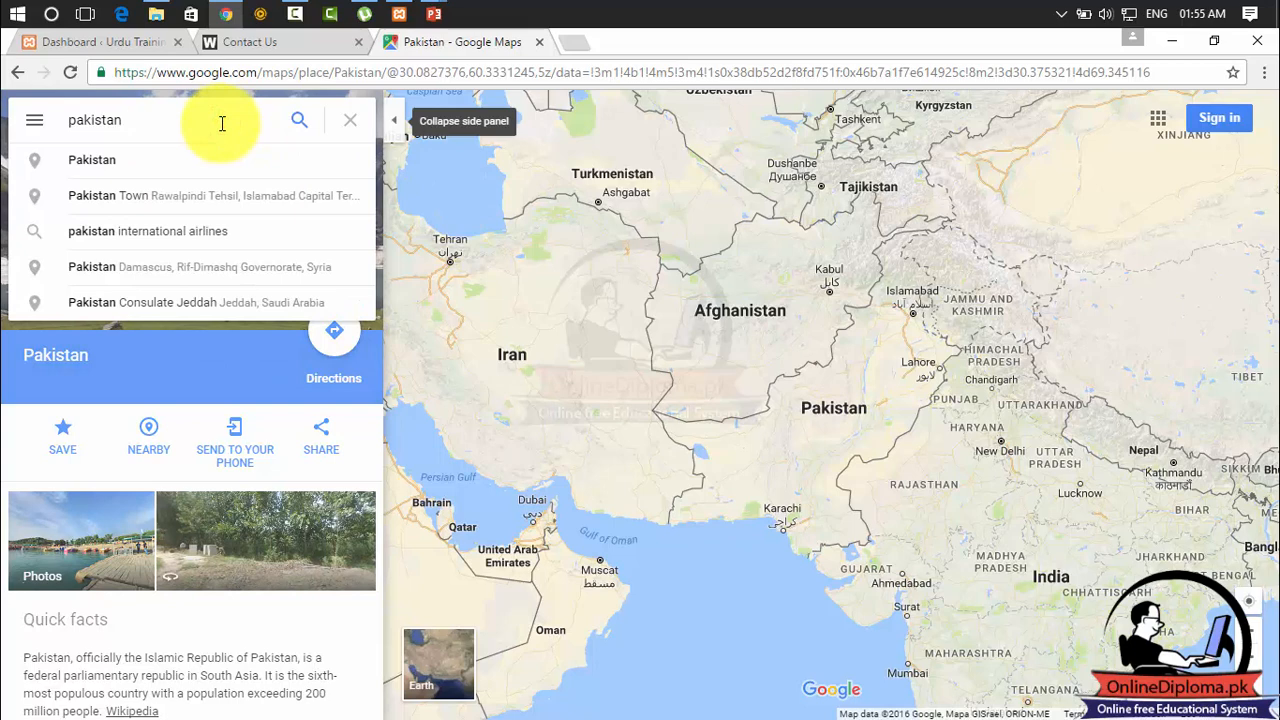
text(abbot)
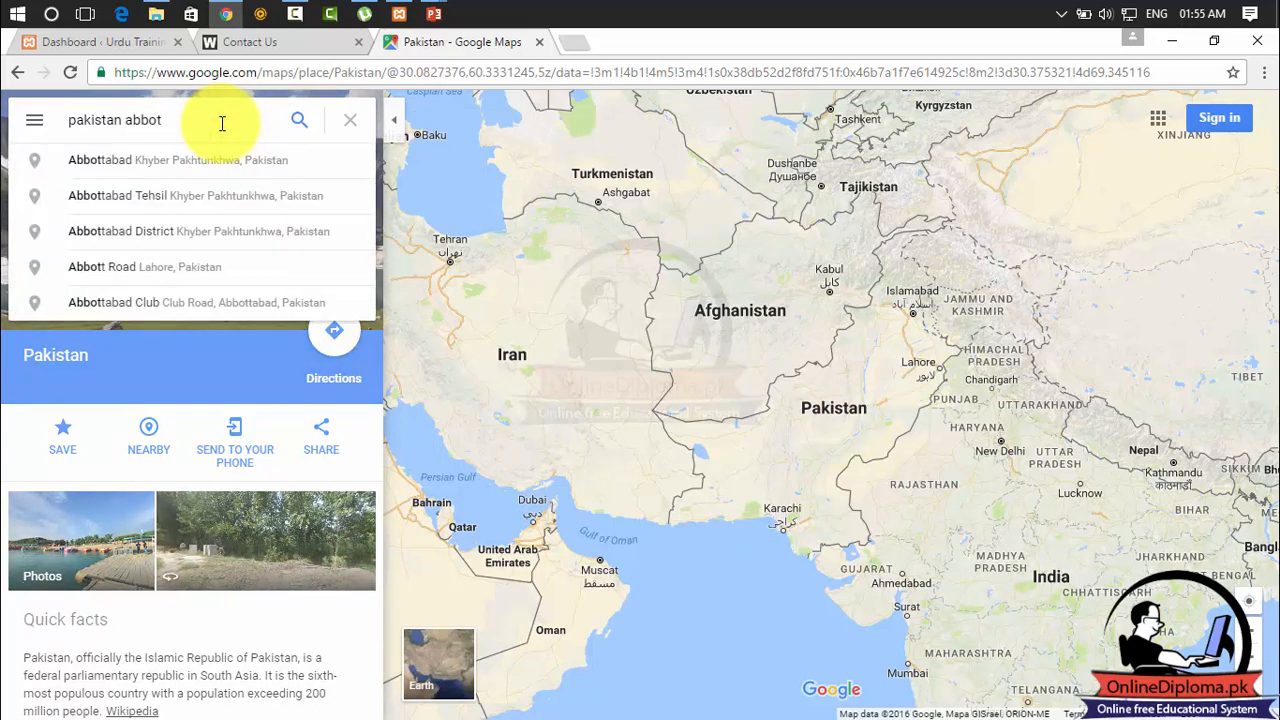
key(Down)
key(Return)
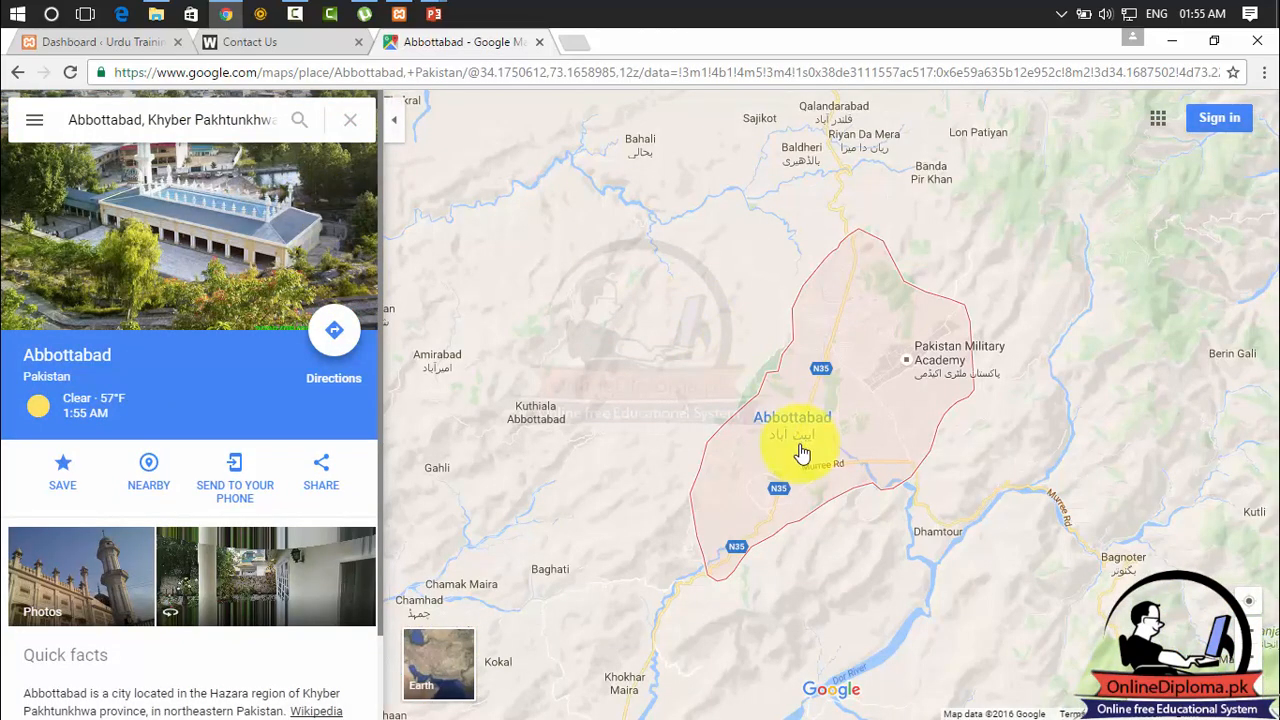
Search the map for "murree road" and choose the Murree Road, Abbottabad, Pakistan match.
click(264, 120)
triple_click(264, 118)
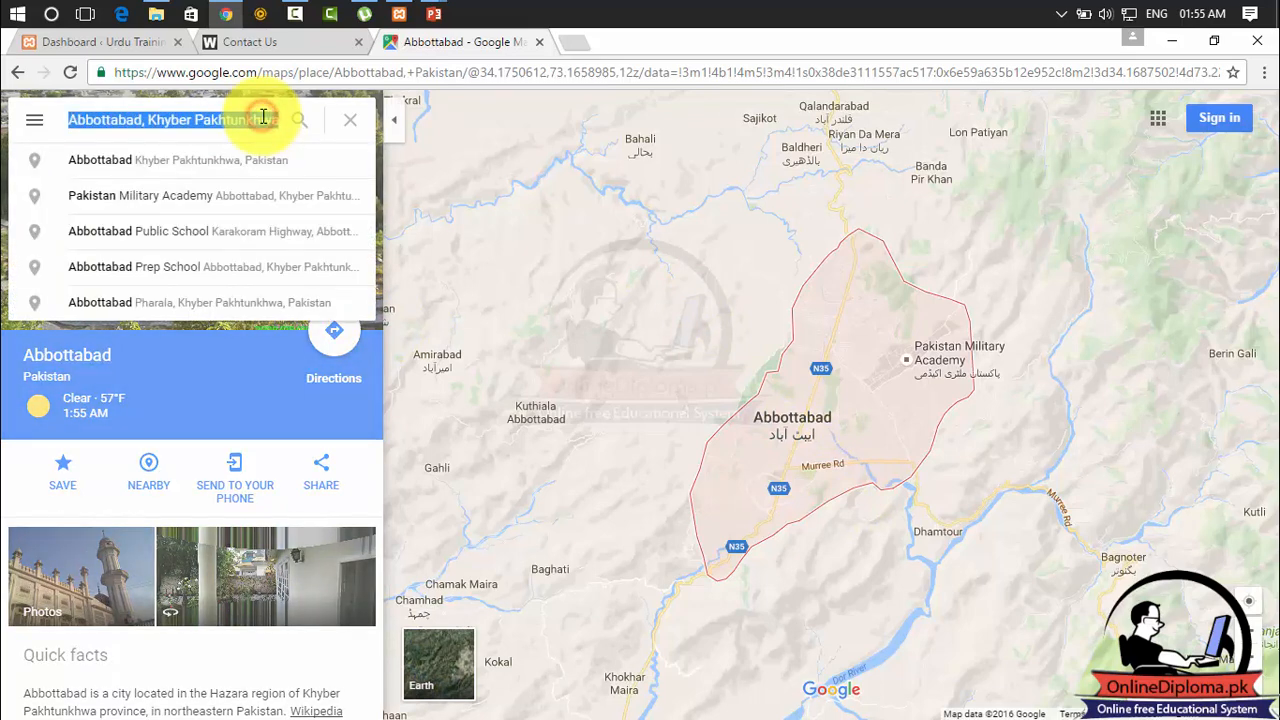
text(mrr)
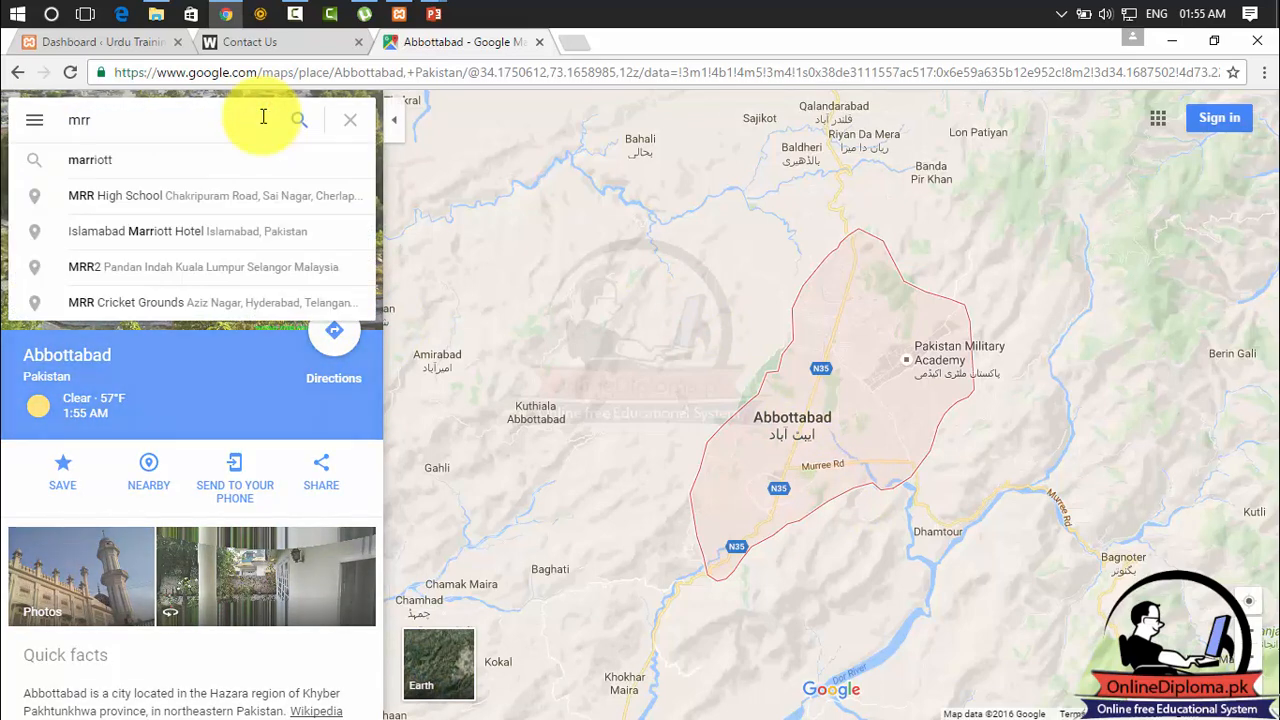
key(BackSpace)
key(BackSpace)
text(urree)
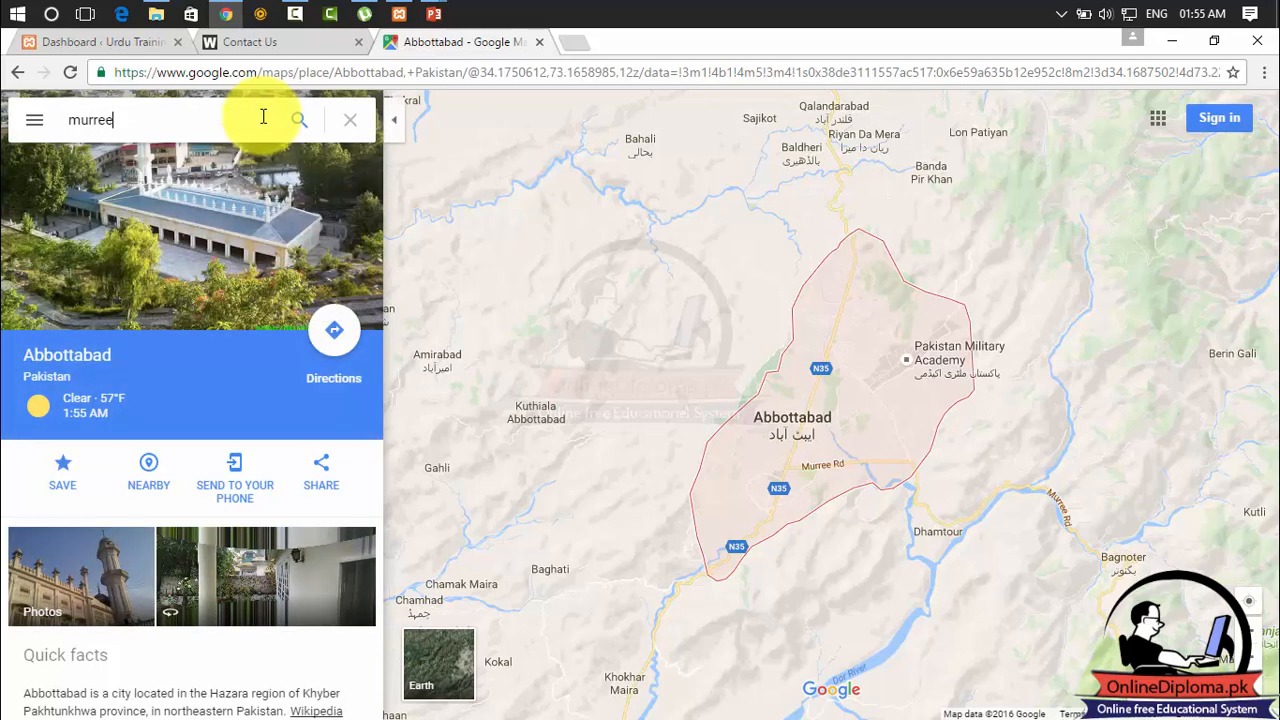
text( road)
key(Return)
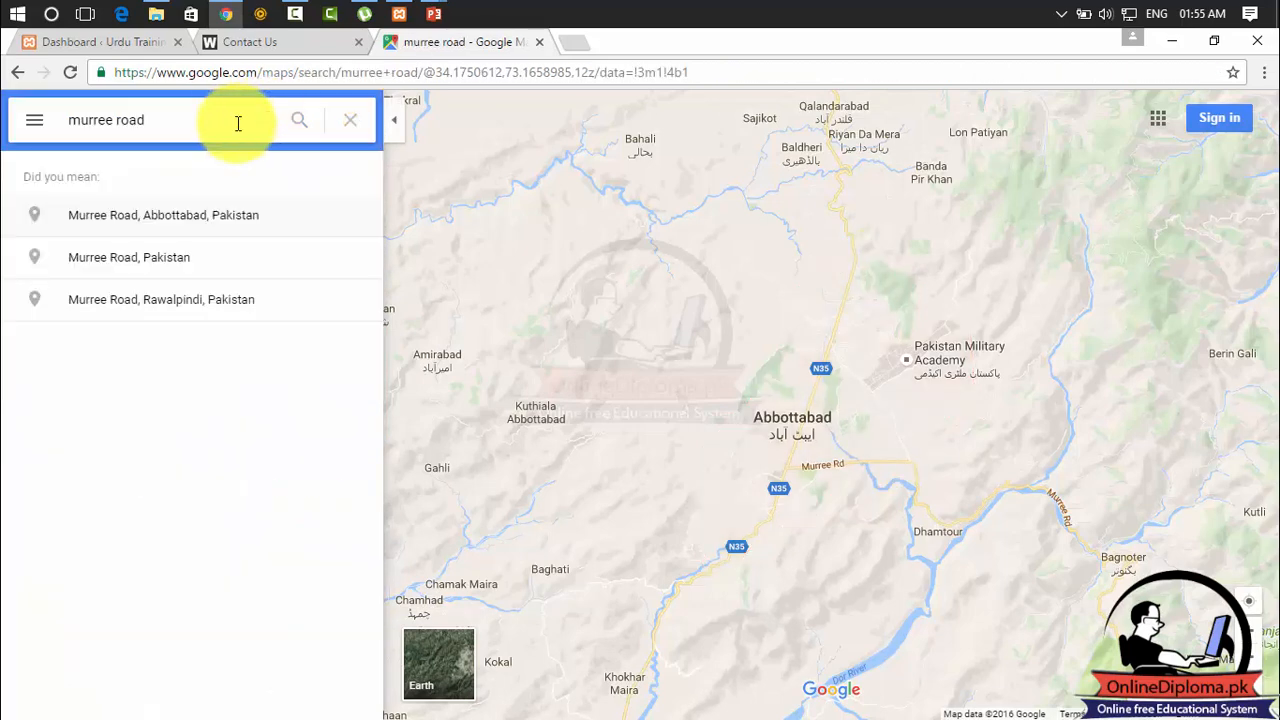
click(183, 215)
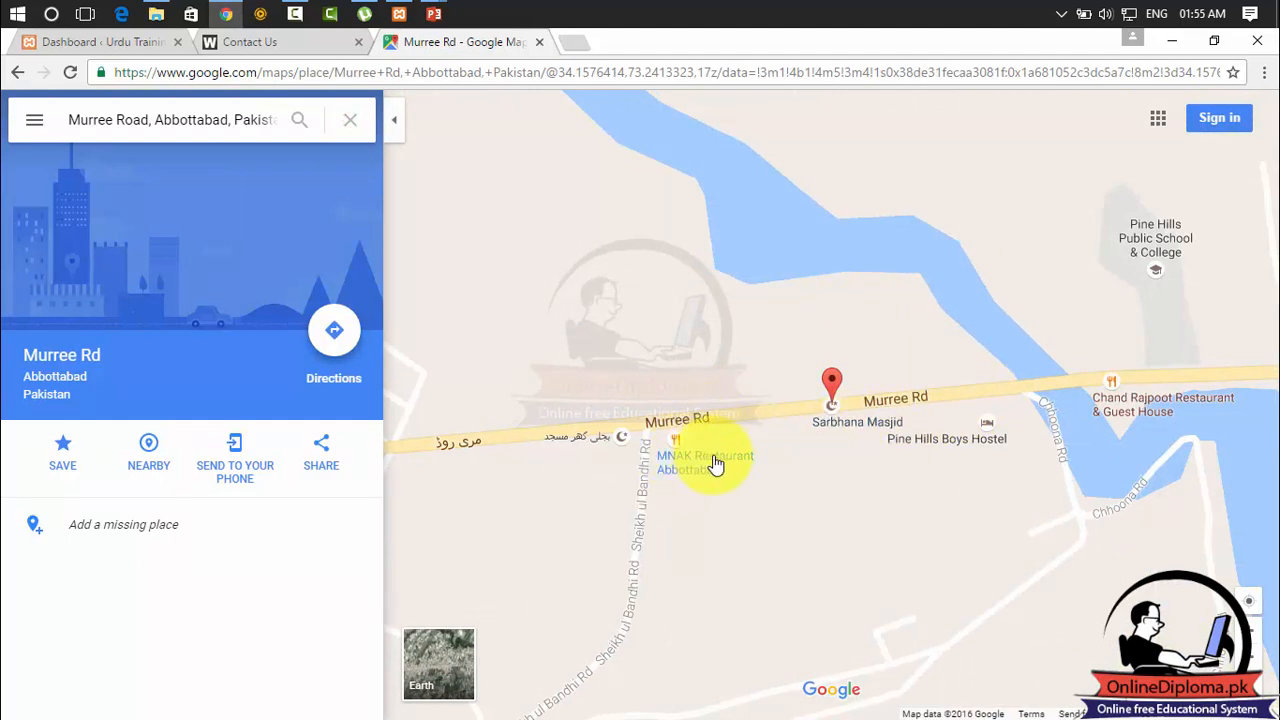
Examine the stretch of Murree Rd around the map marker and the places along it to the west.
mouse_move(730, 465)
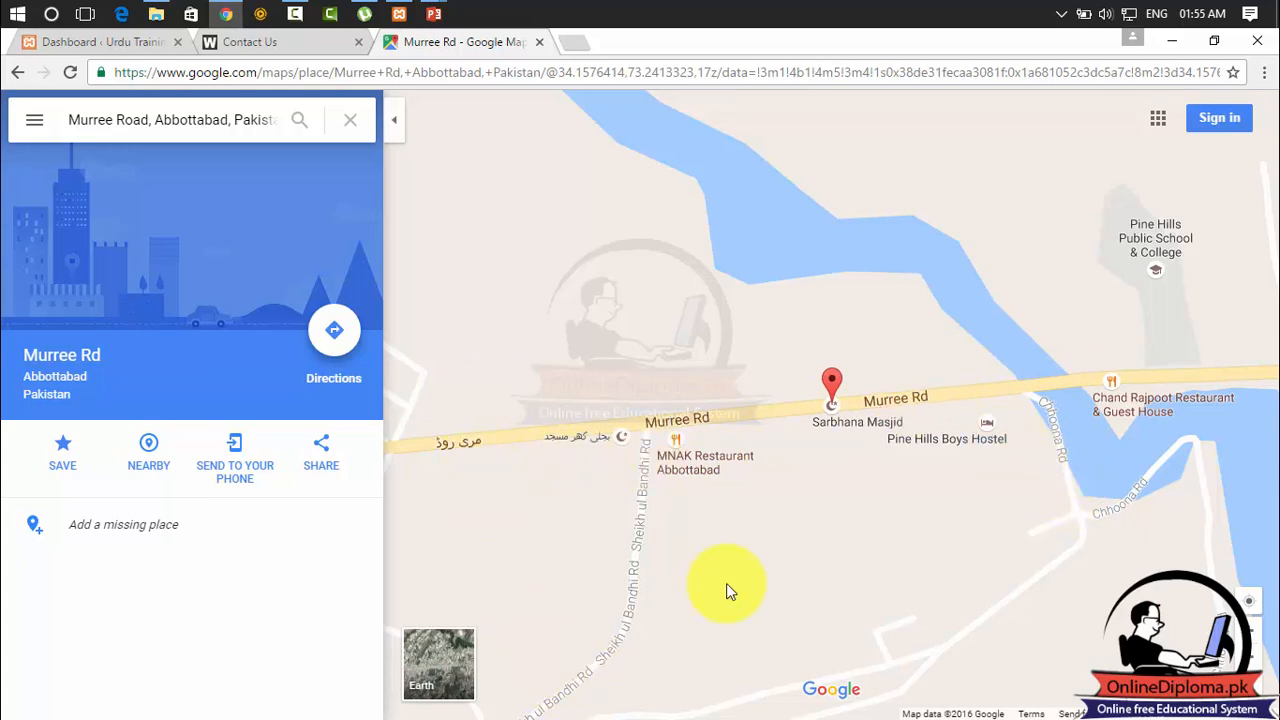
drag(586, 563, 832, 457)
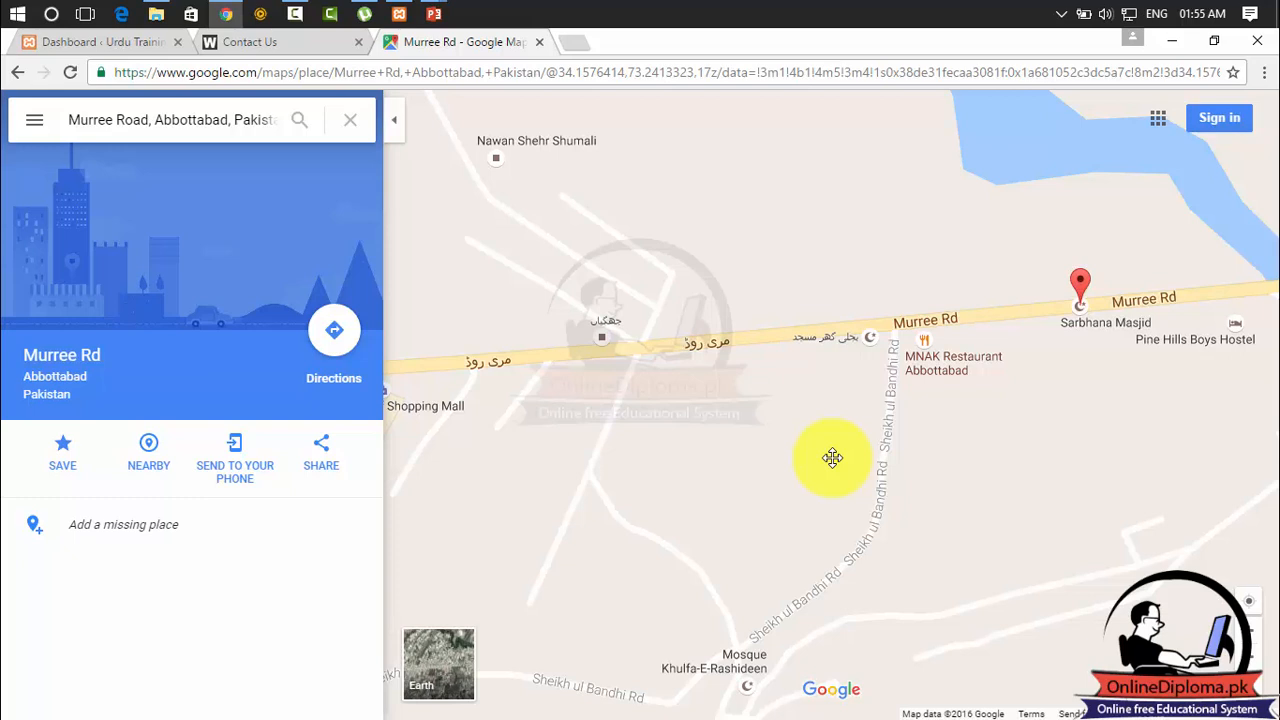
drag(832, 457, 725, 483)
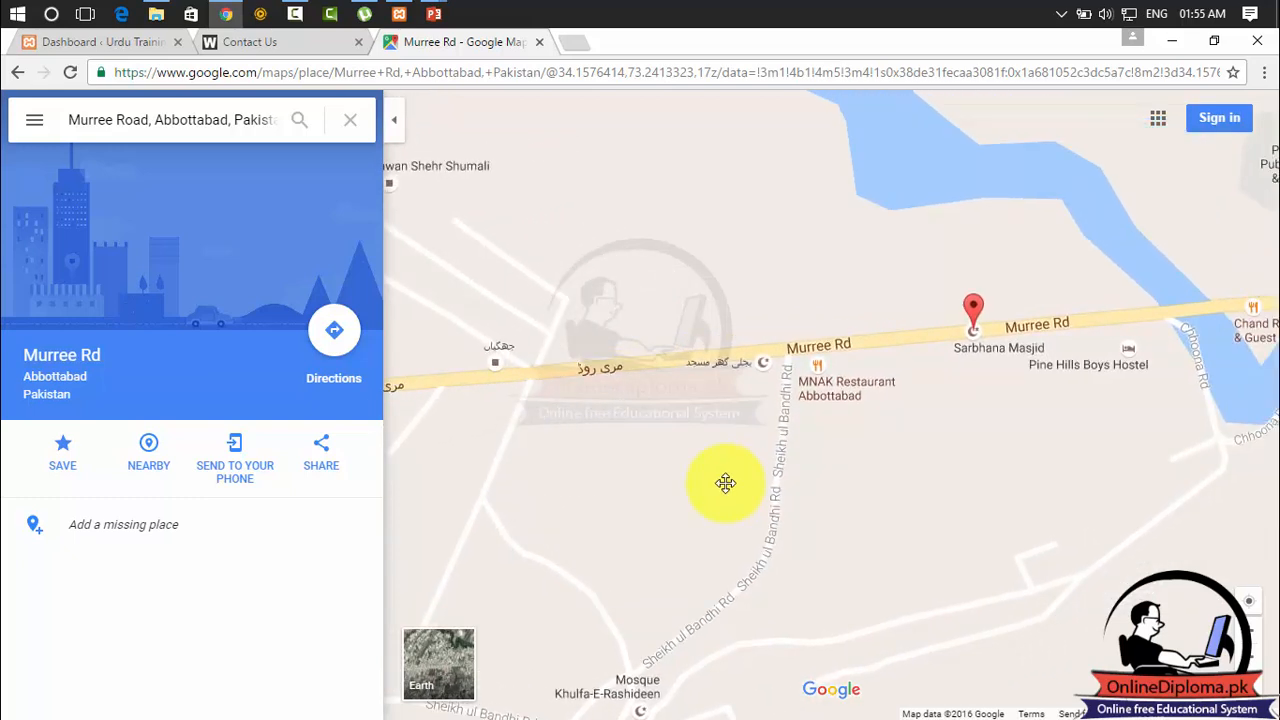
drag(725, 483, 520, 537)
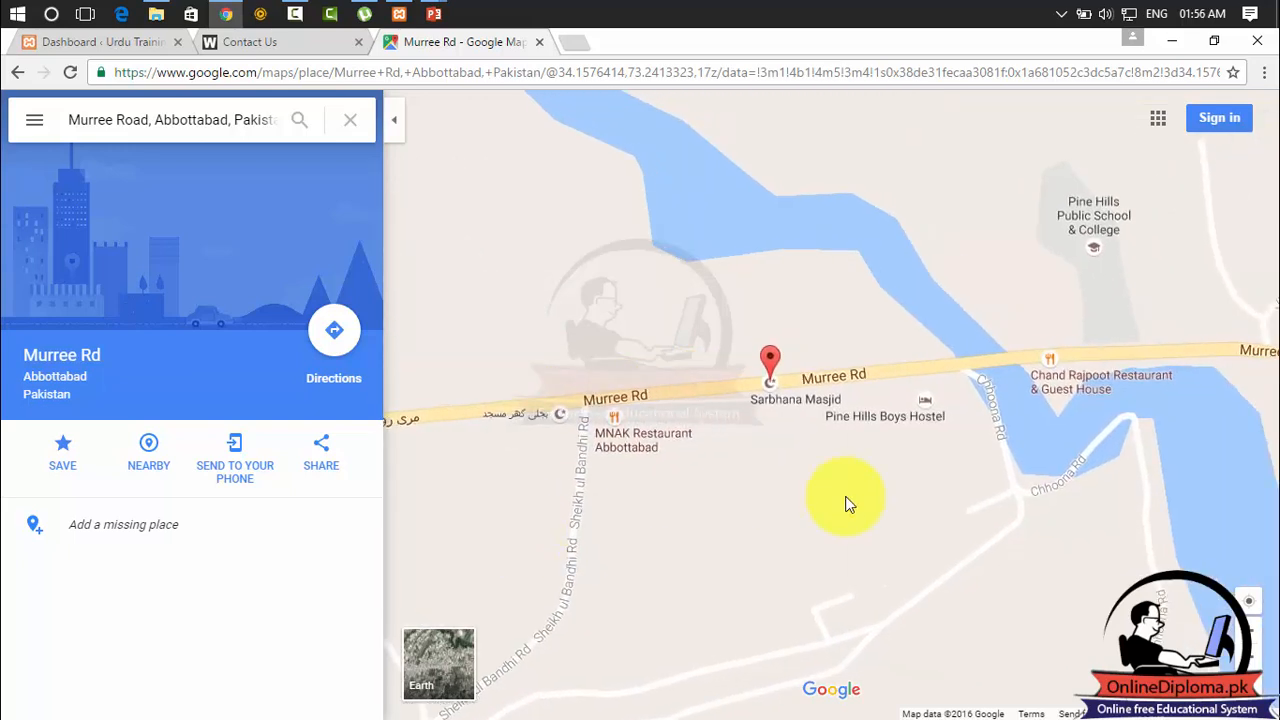
mouse_move(956, 524)
mouse_down()
mouse_move(891, 523)
mouse_move(1000, 489)
mouse_move(1091, 486)
mouse_up()
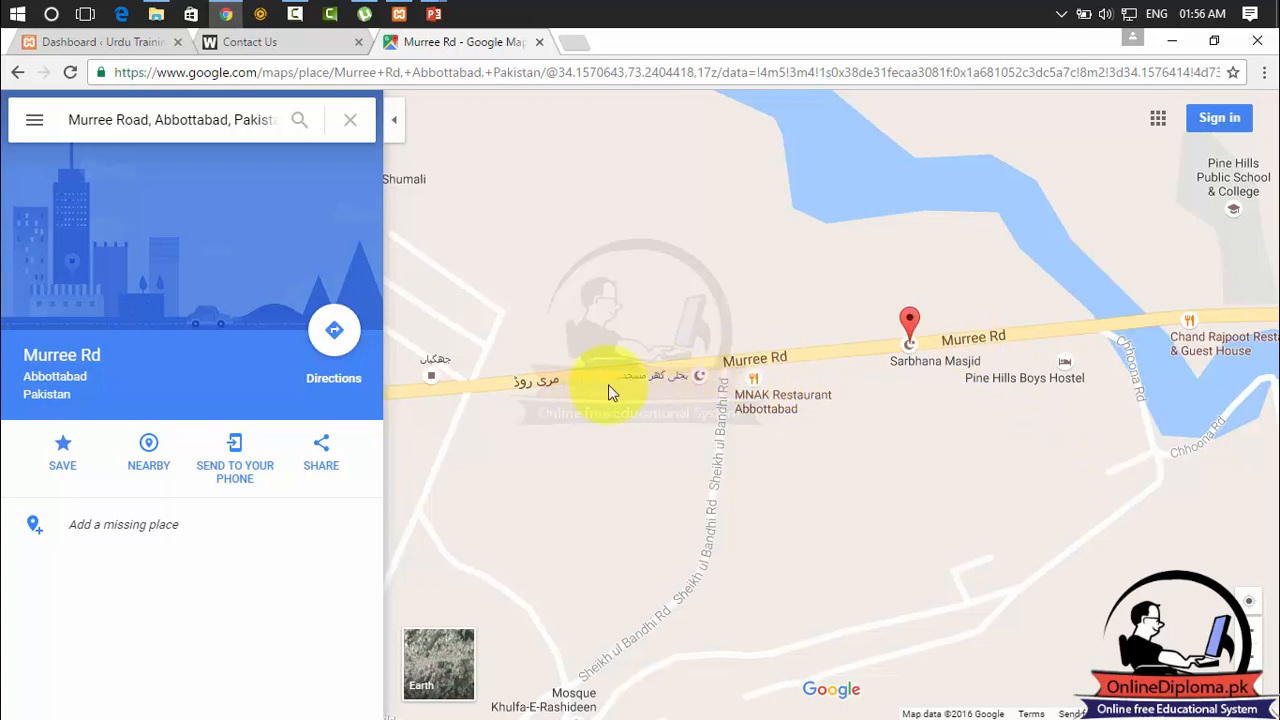
drag(646, 451, 653, 451)
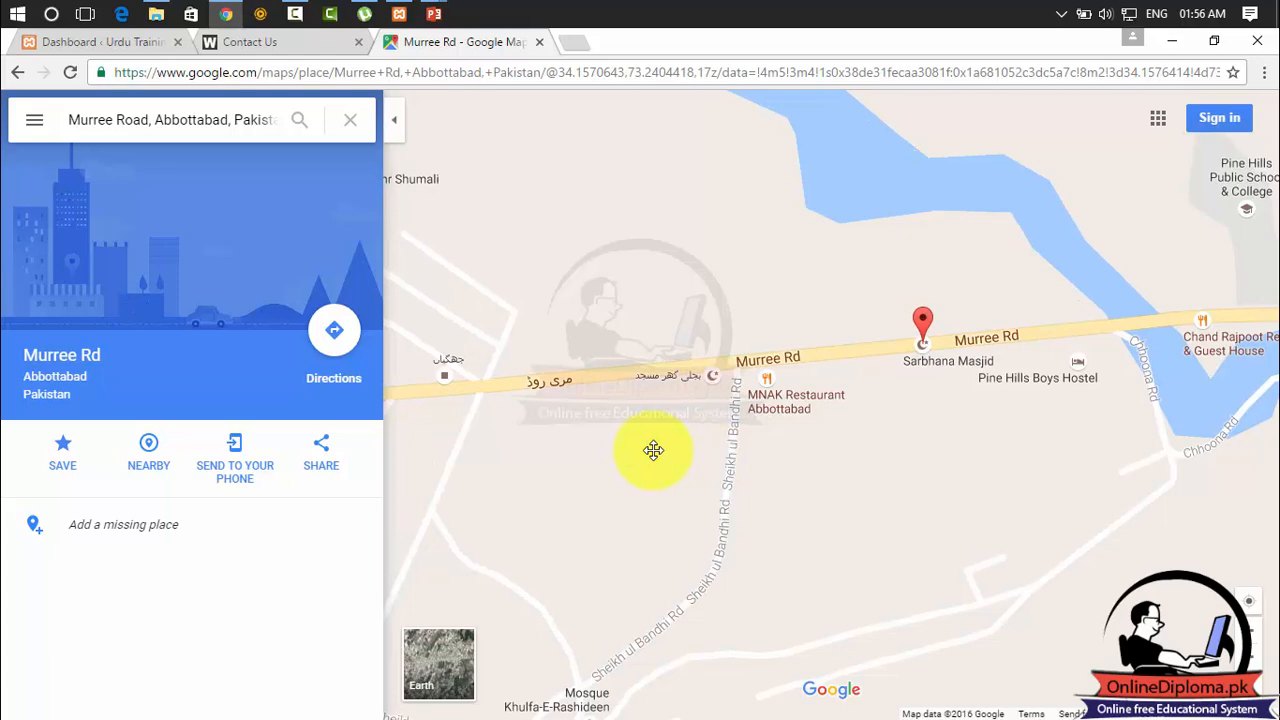
mouse_move(653, 451)
mouse_down()
mouse_move(714, 426)
mouse_move(1020, 366)
mouse_up()
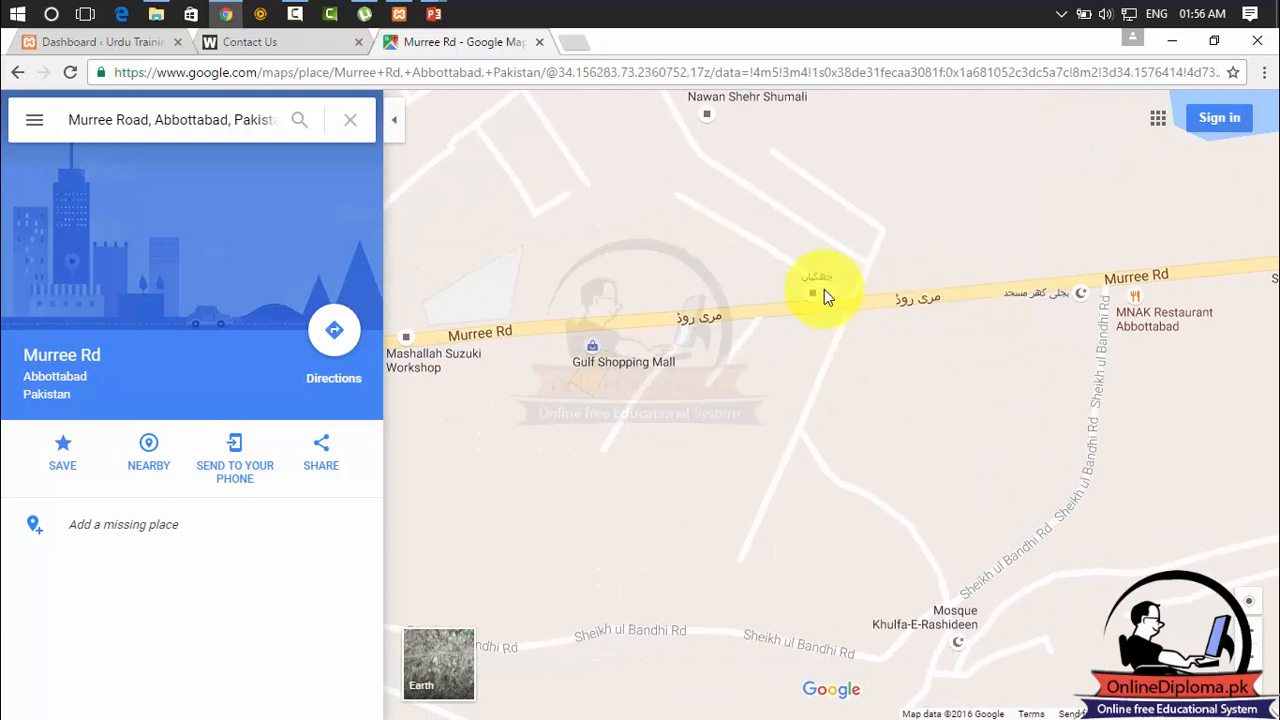
drag(932, 243, 1080, 258)
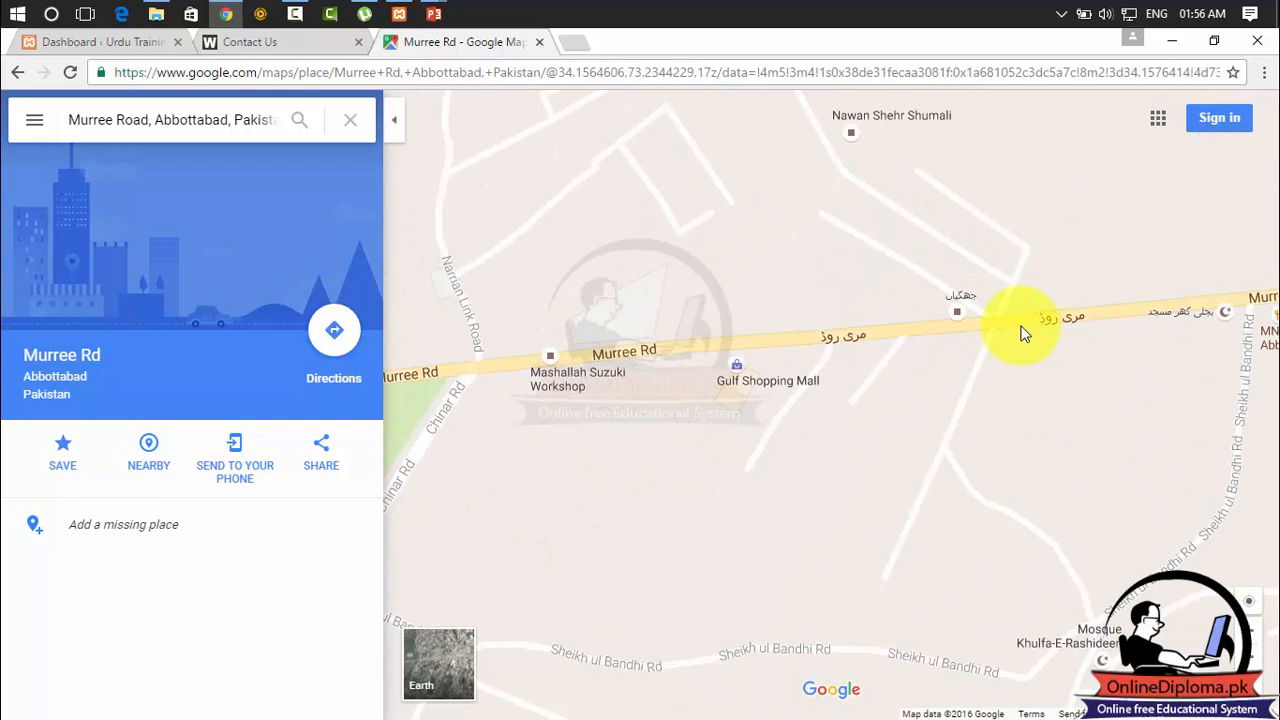
drag(994, 303, 957, 314)
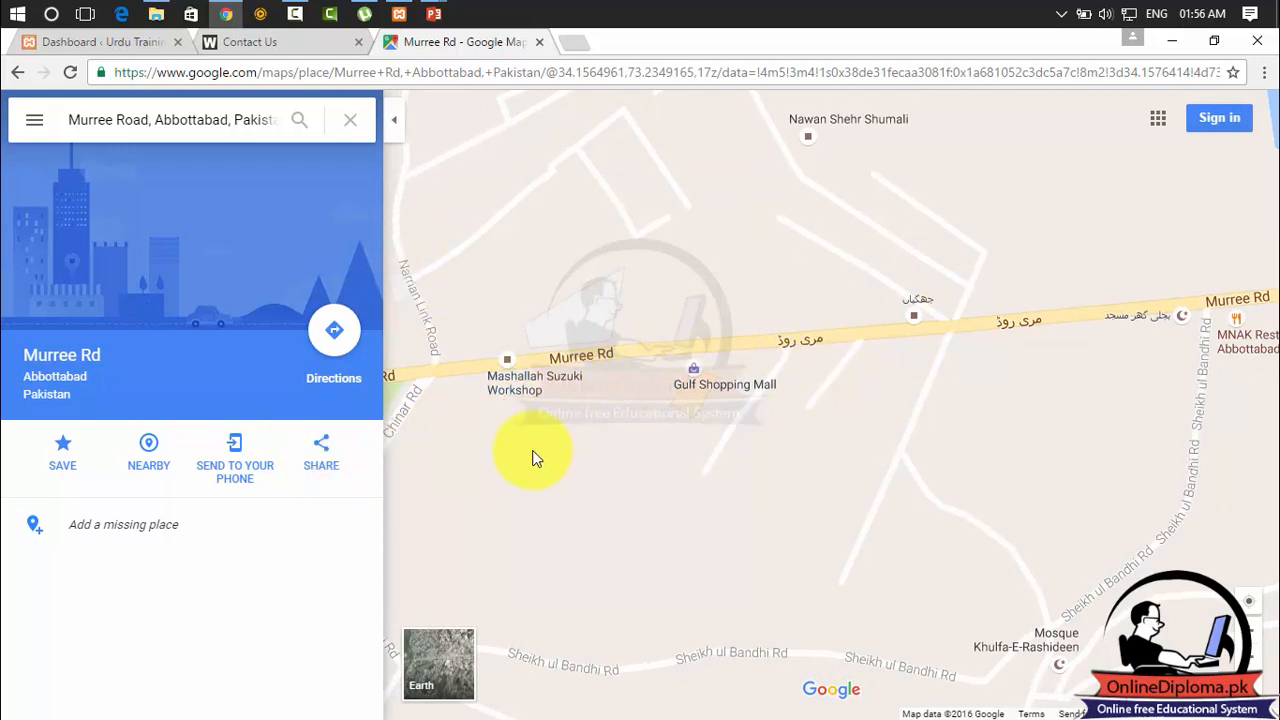
Bring up the sharing options for Murree Rd and select the full iframe embed code of the medium-size map.
click(320, 468)
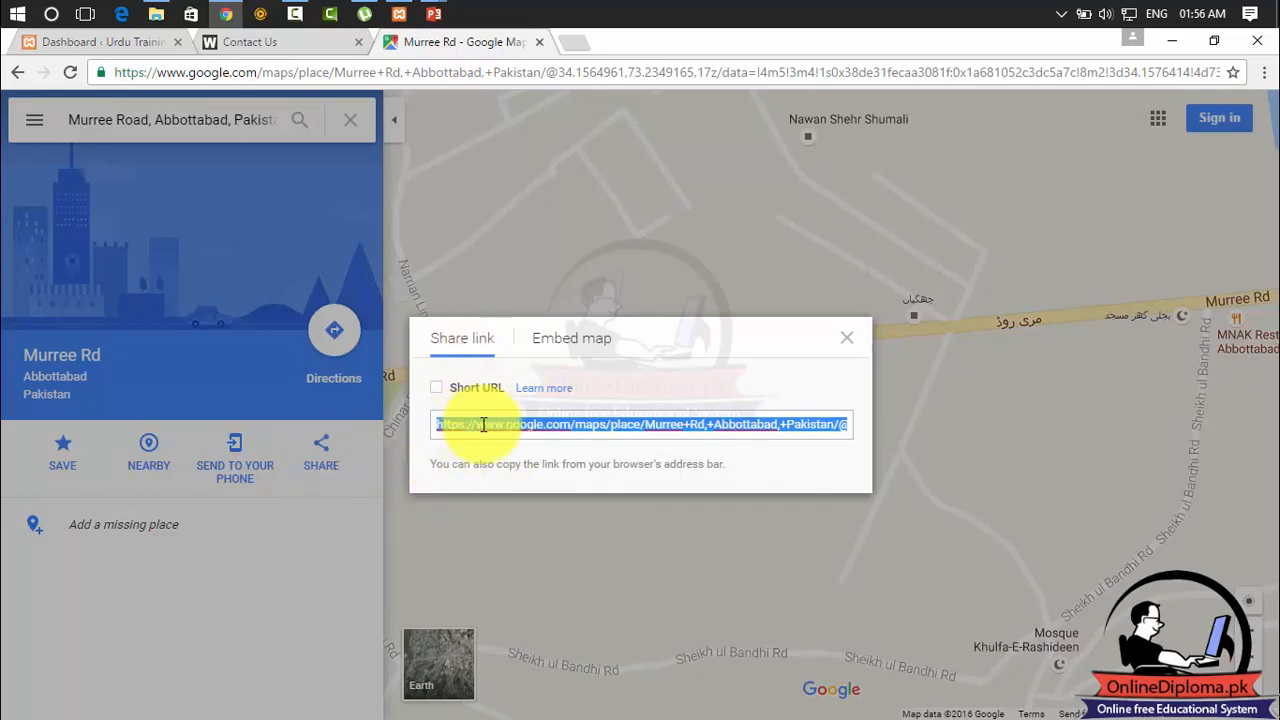
click(589, 348)
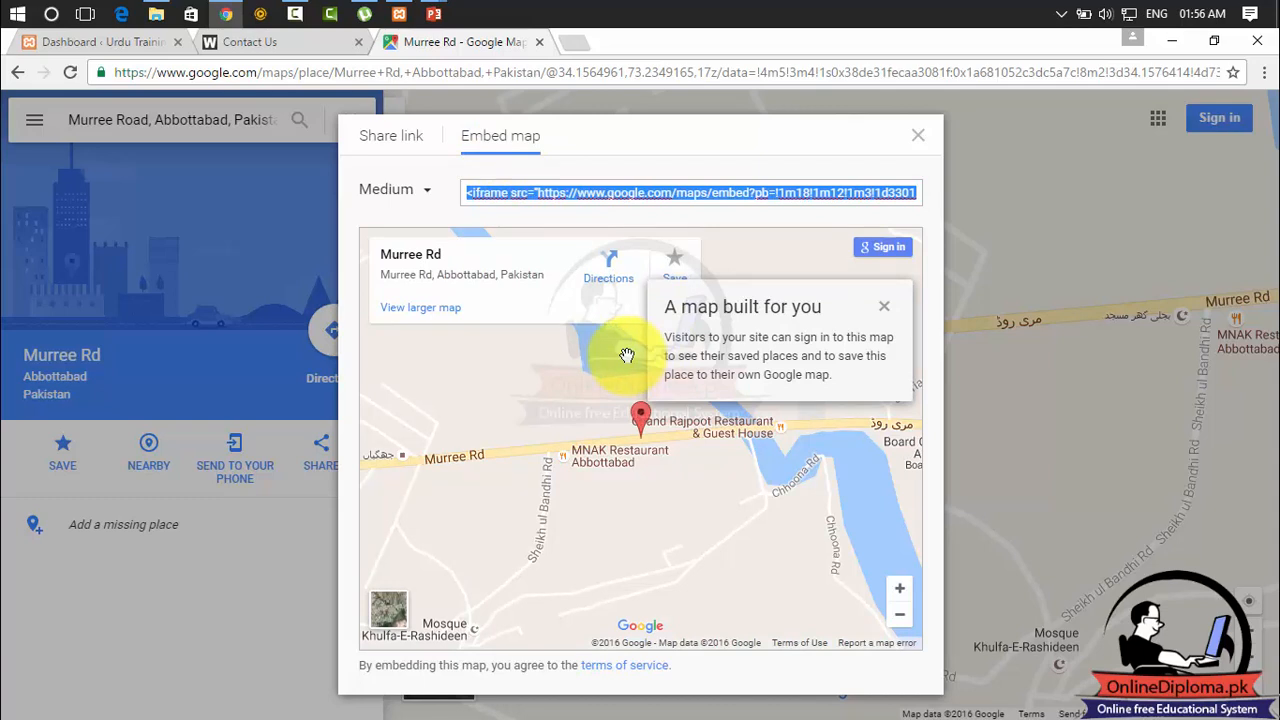
click(797, 194)
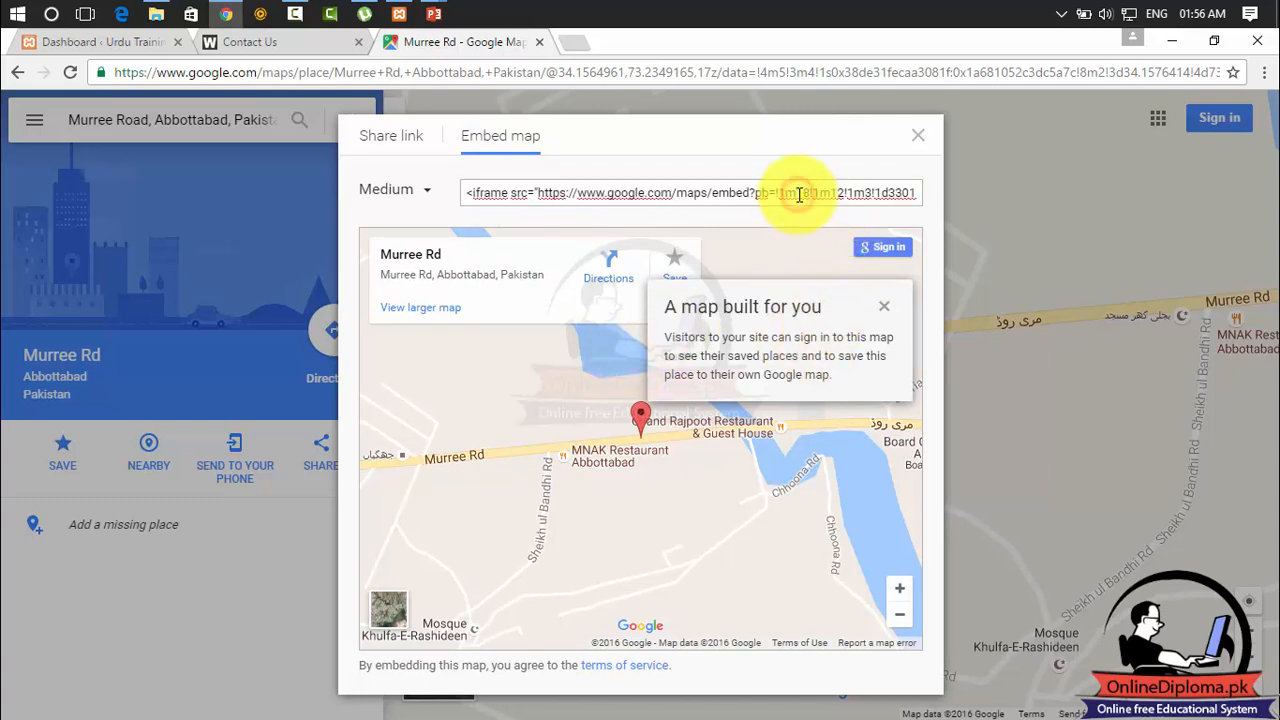
click(530, 194)
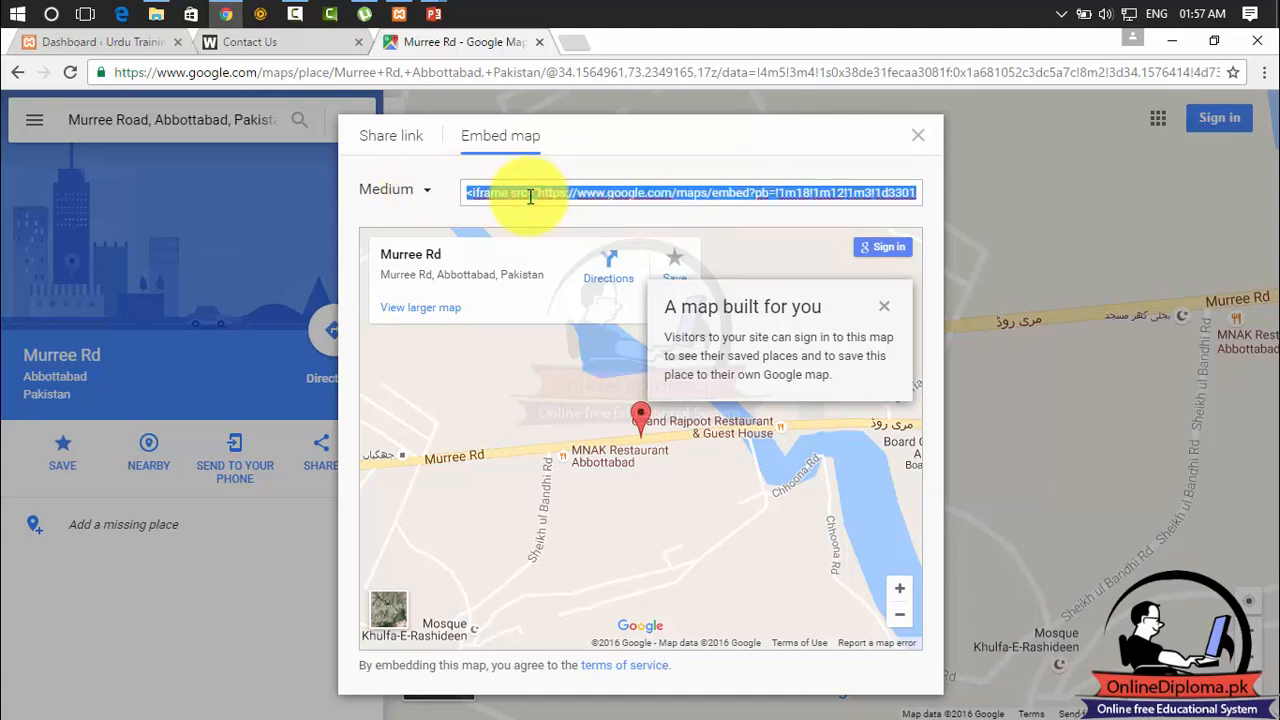
Switch to the WordPress dashboard and open the existing Contact Us page for editing.
click(117, 46)
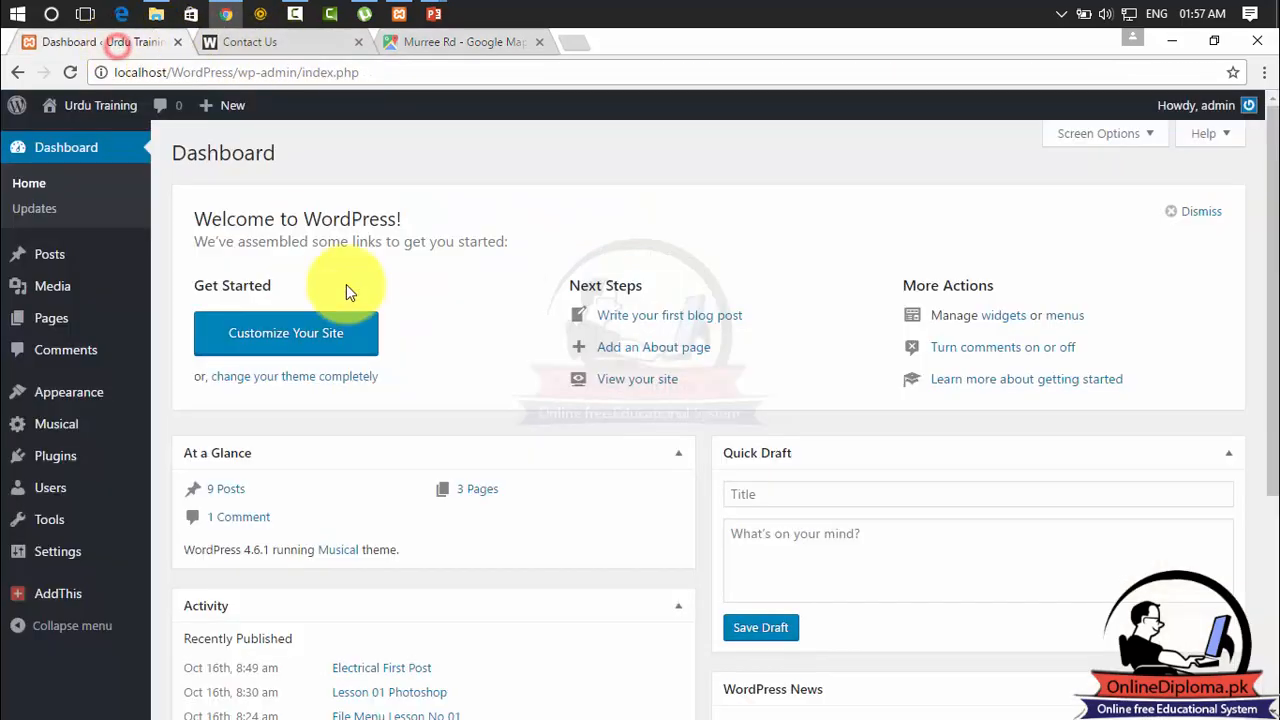
click(57, 330)
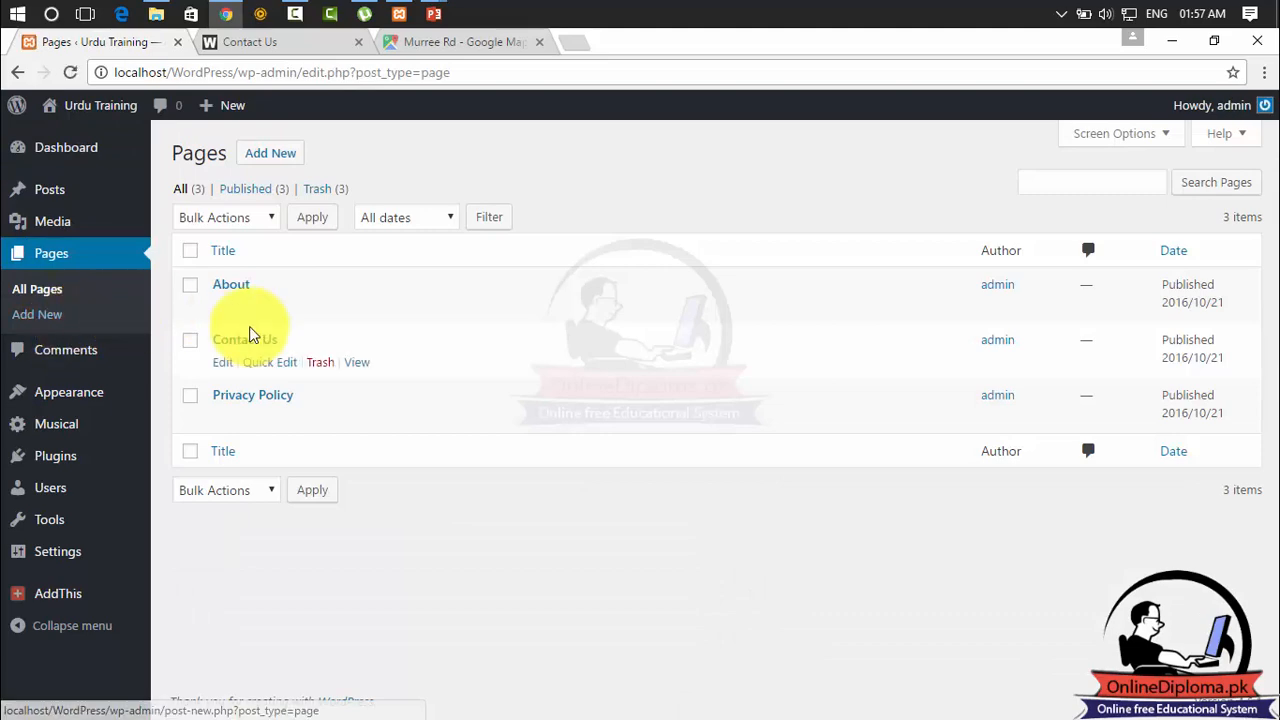
click(240, 340)
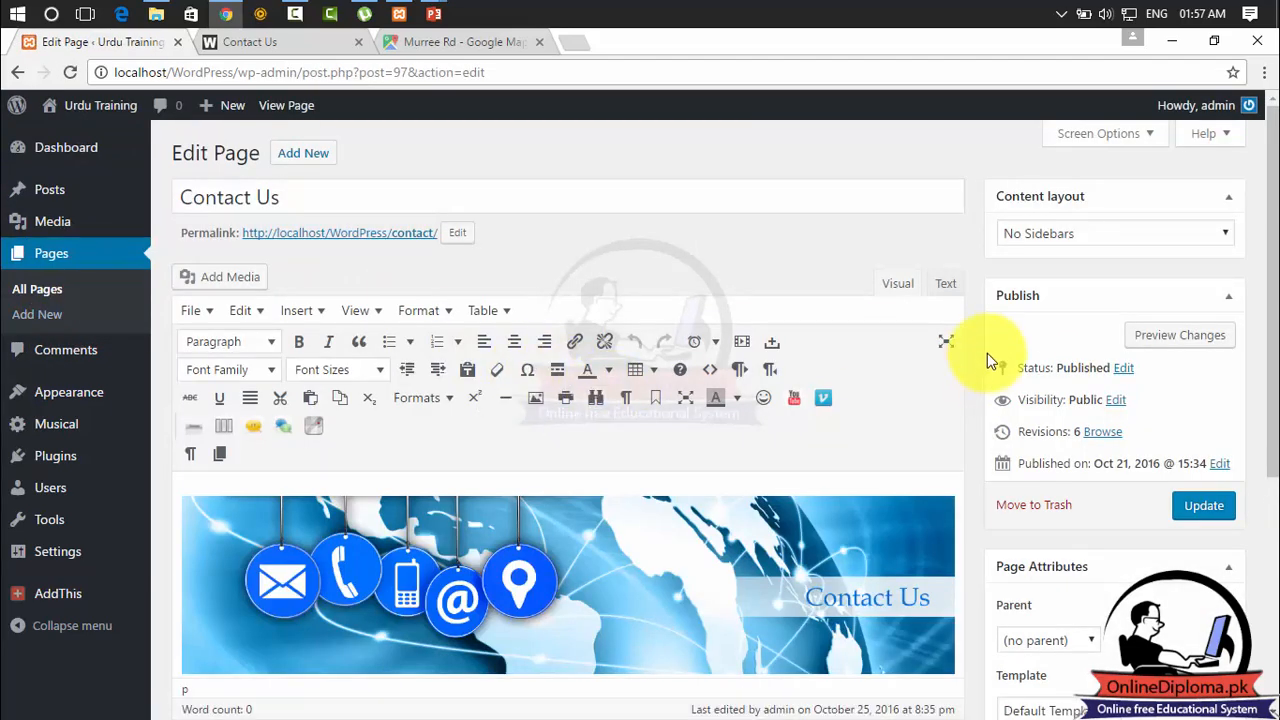
Paste the copied map iframe into the page's HTML source below the [si-contact-form form='1'] shortcode, and update the page.
click(948, 289)
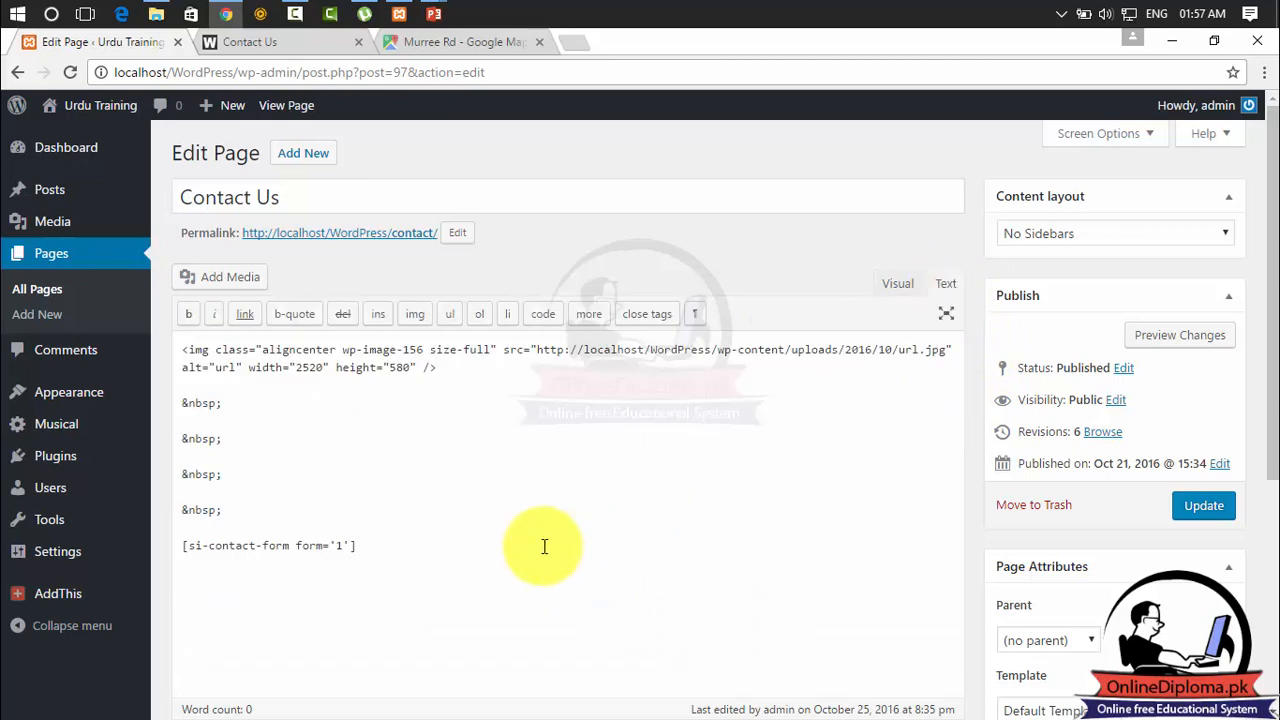
click(464, 559)
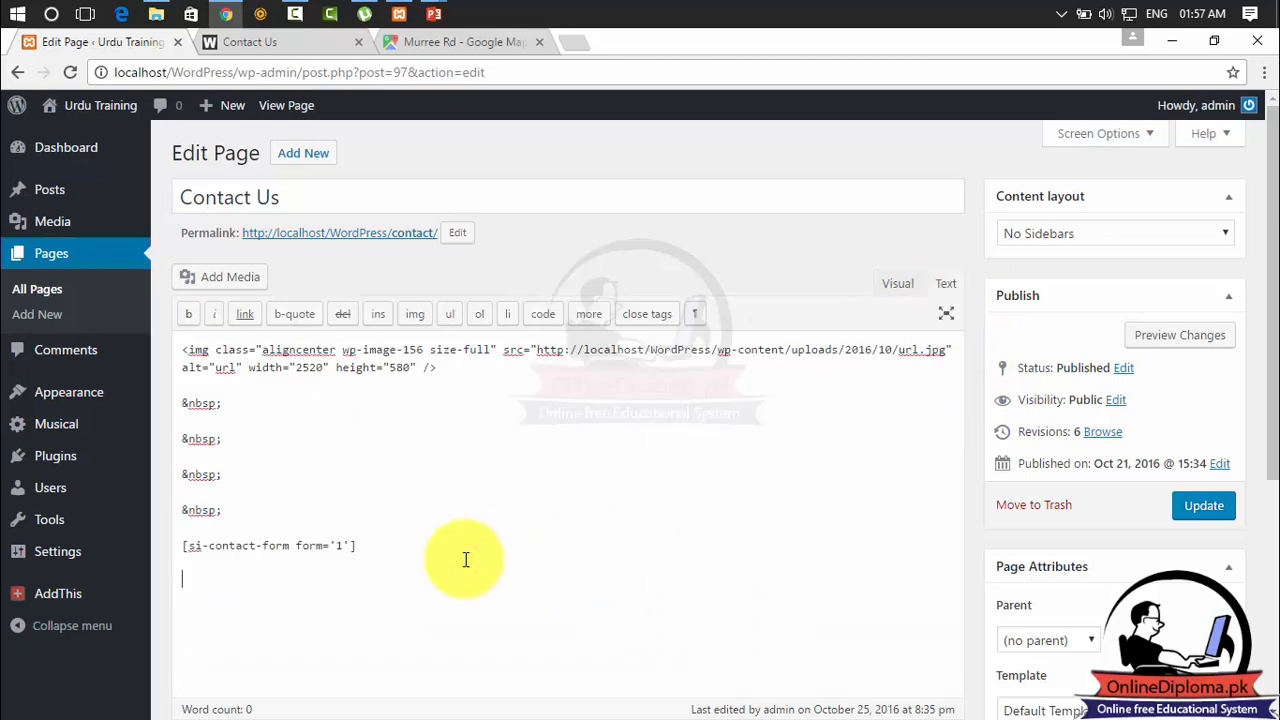
key(Return)
key(Return)
key(ctrl+v)
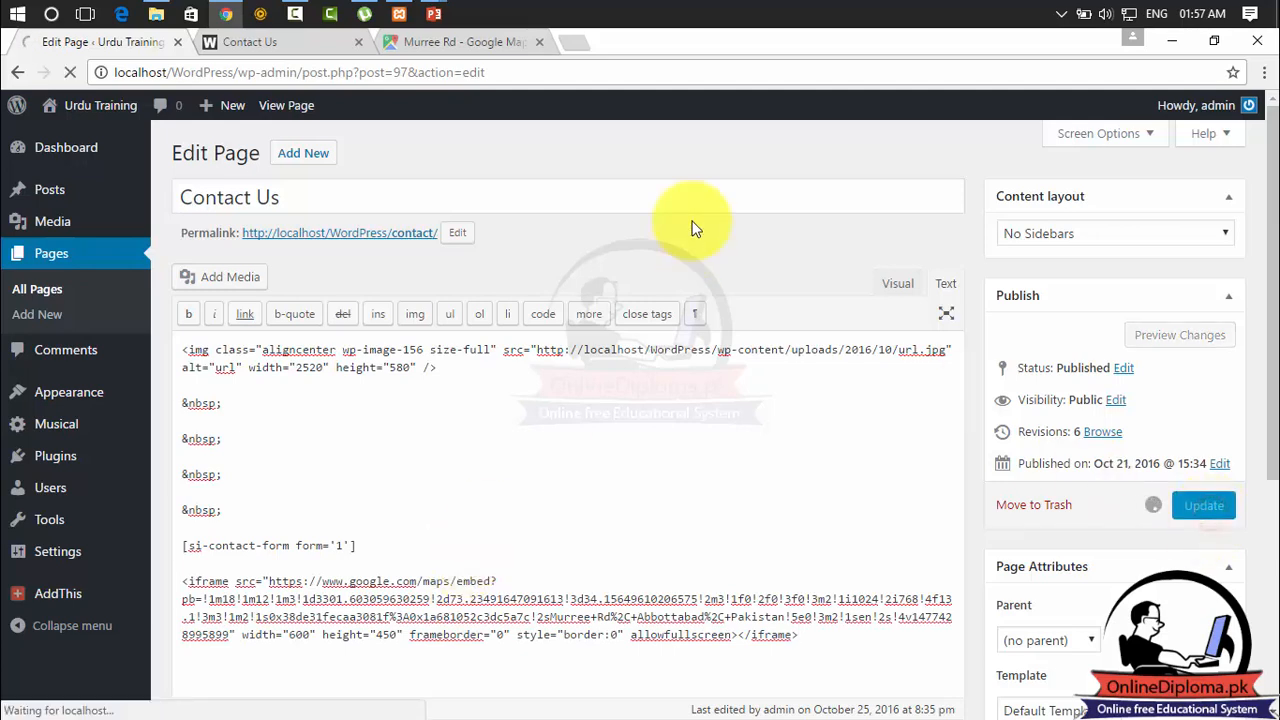
Reload the live Contact Us page and examine the embedded map beneath the contact form.
click(299, 47)
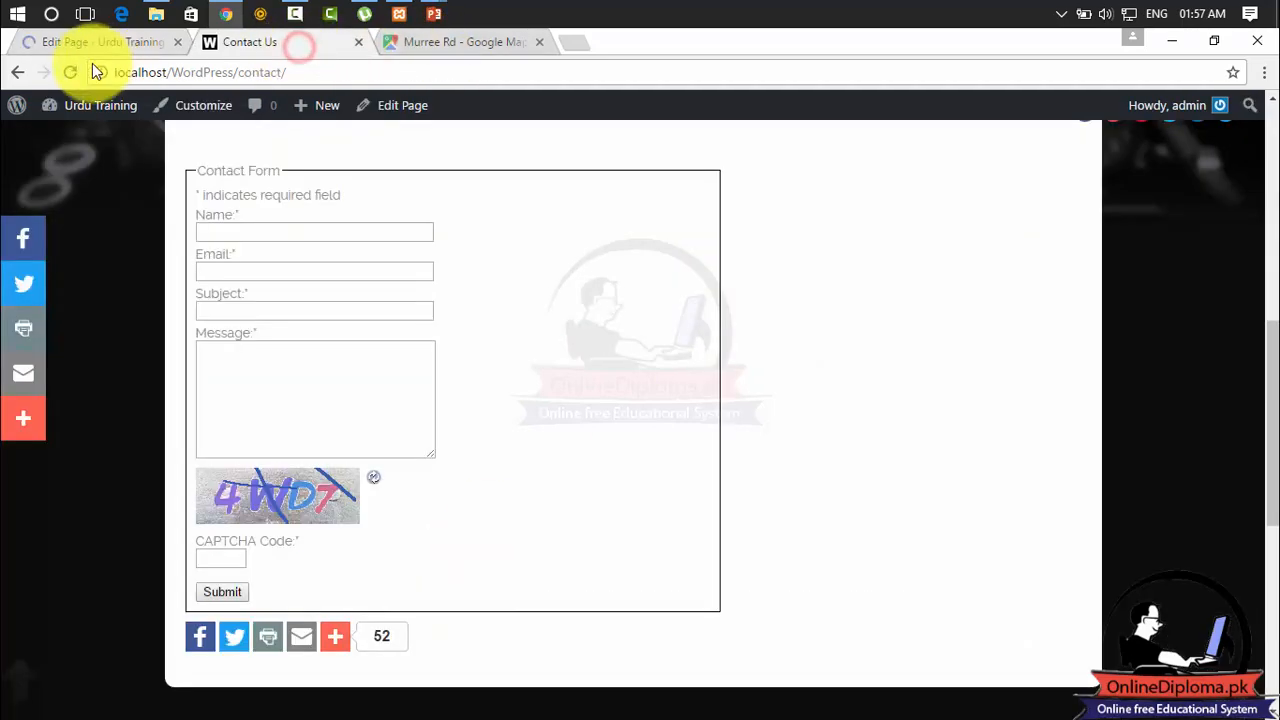
click(68, 72)
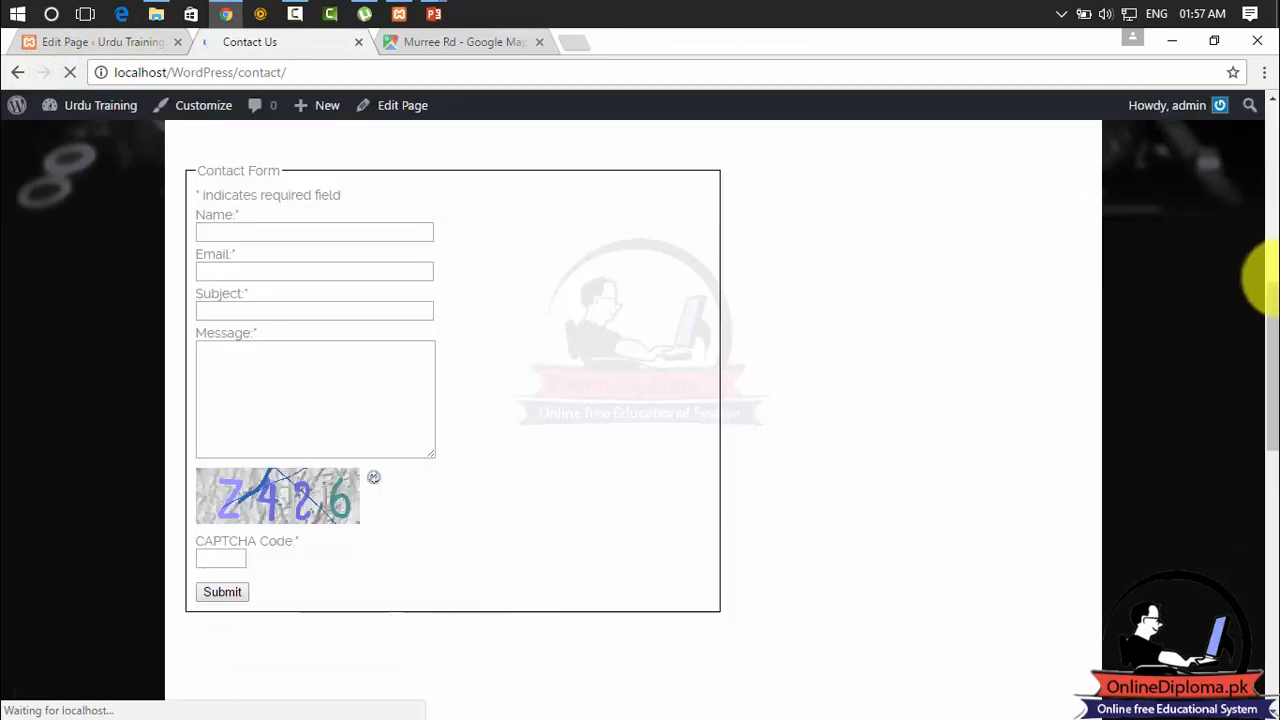
drag(1260, 297, 1265, 430)
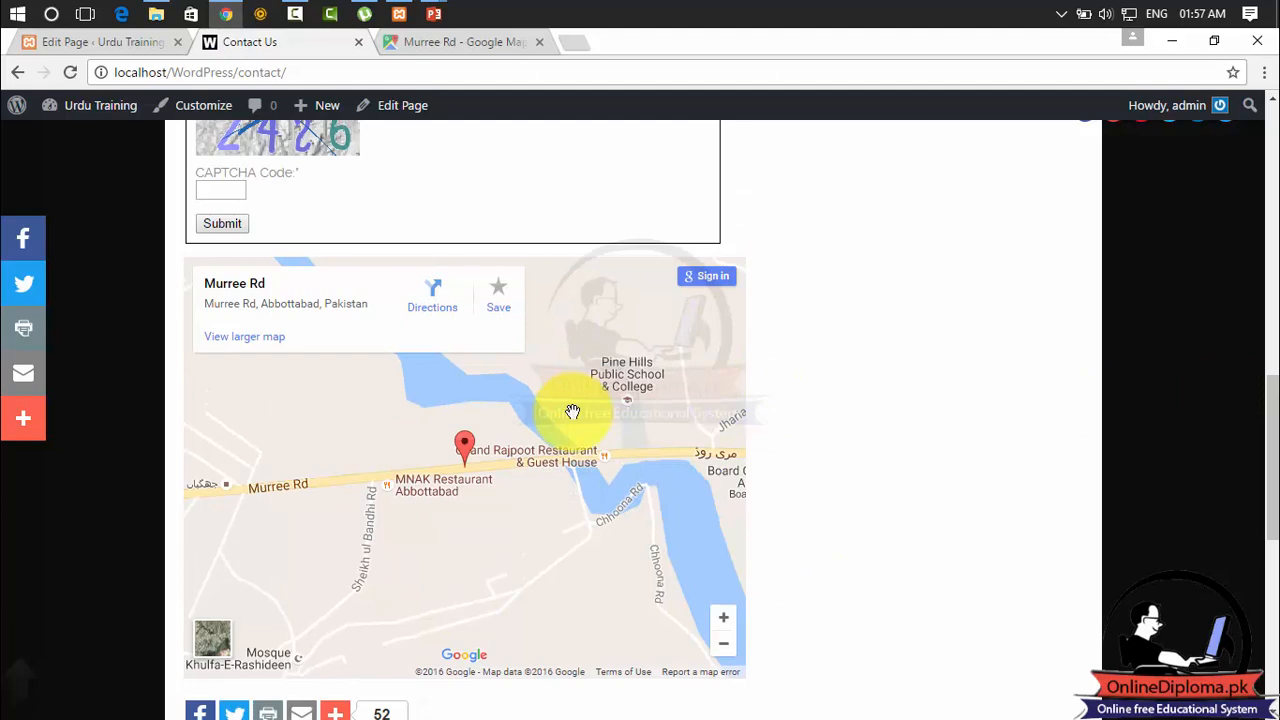
Return to the Google Maps embed options, try the Small and Large map sizes, and choose Custom size.
click(455, 42)
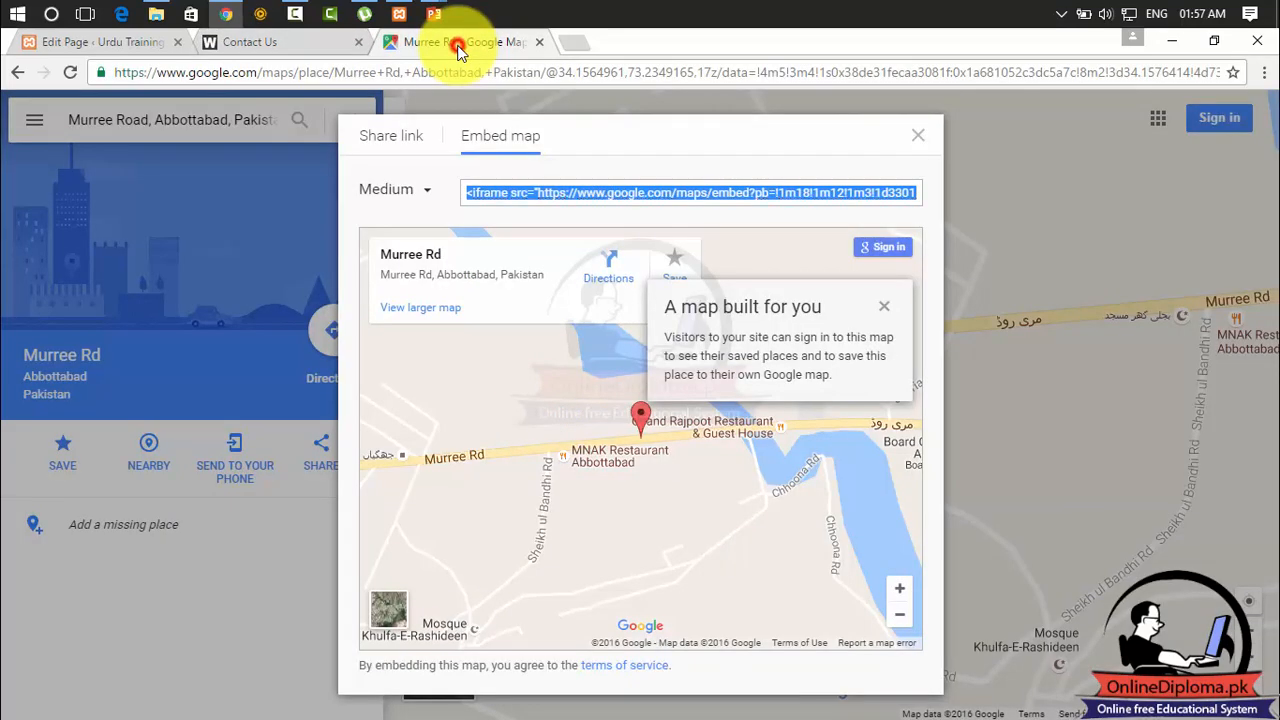
click(427, 189)
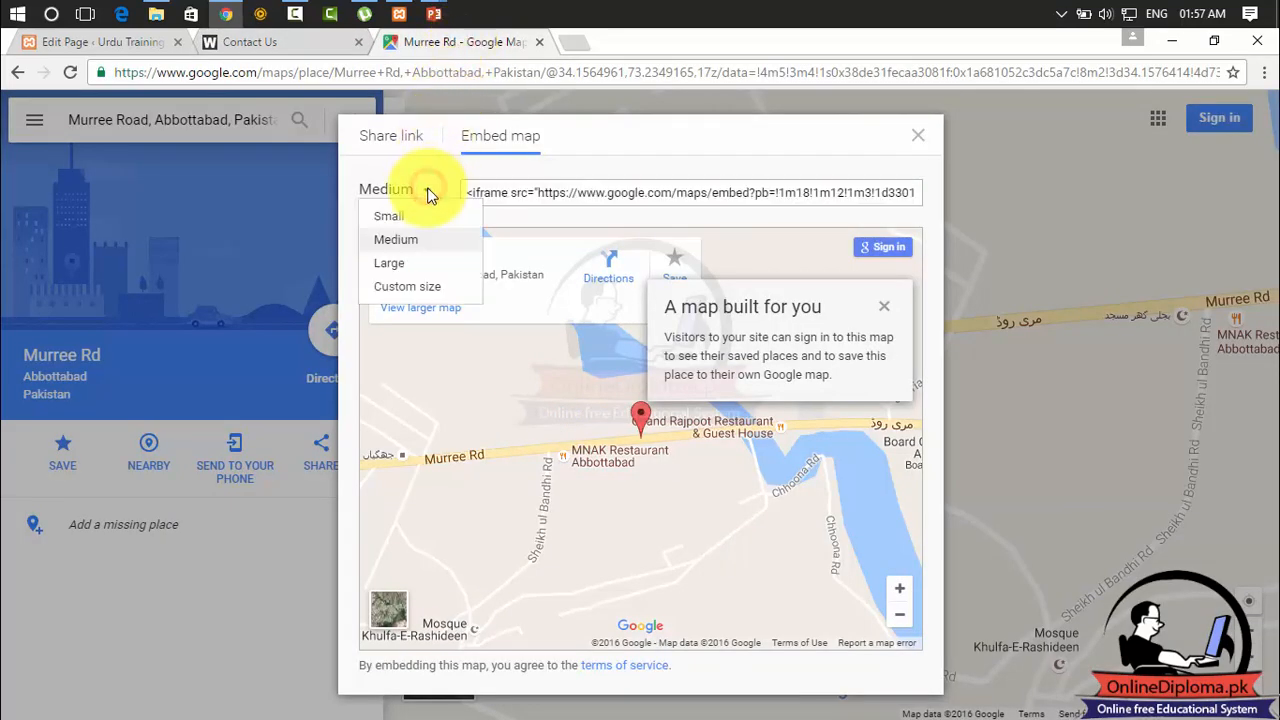
click(390, 220)
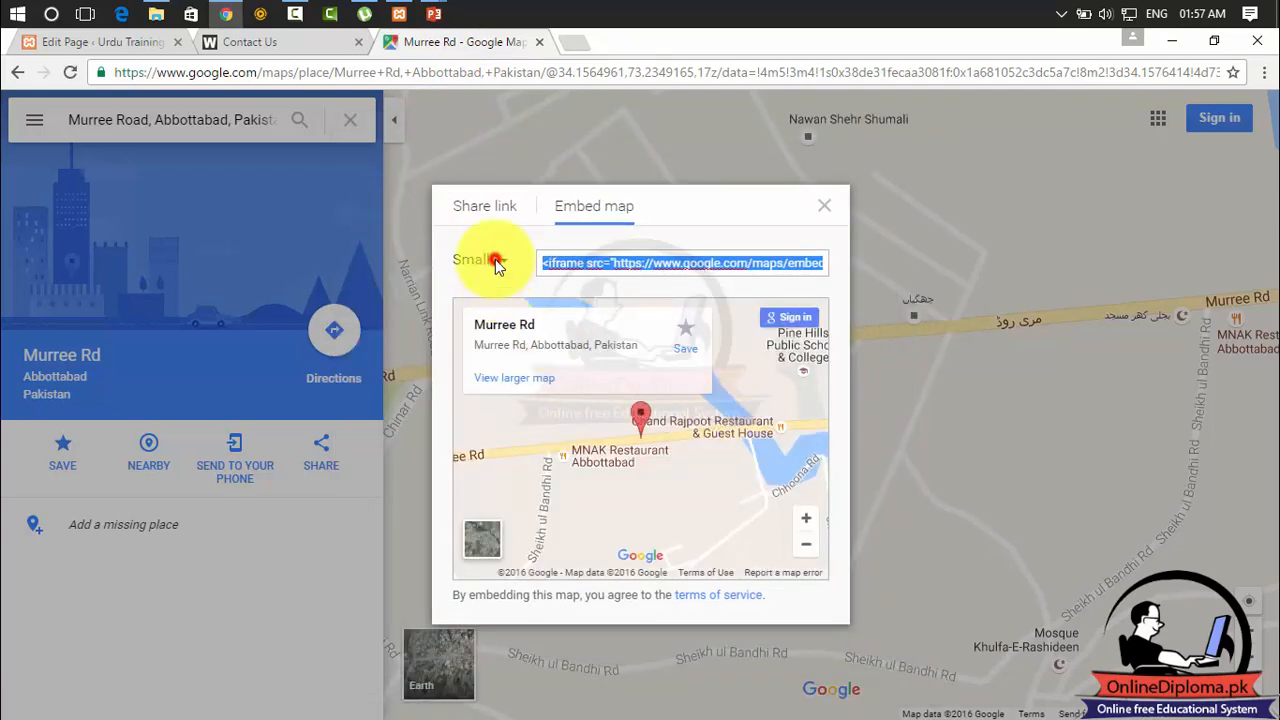
click(496, 262)
click(492, 336)
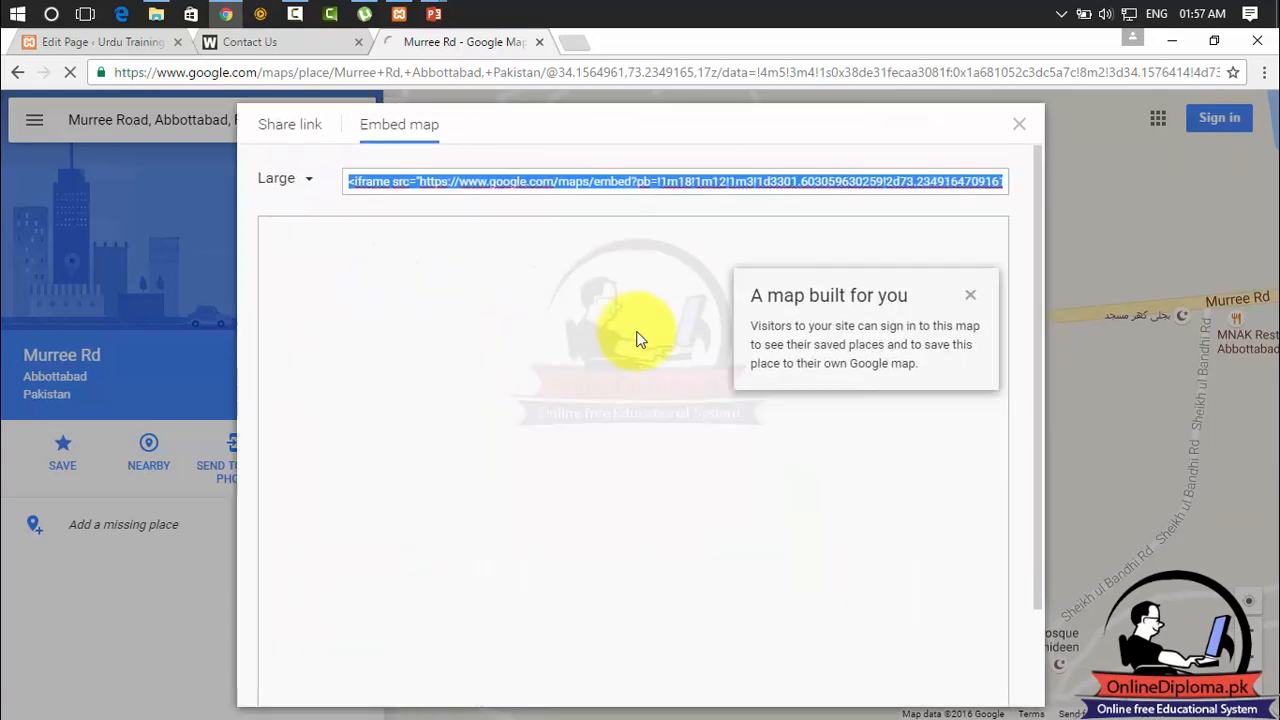
click(304, 181)
click(301, 278)
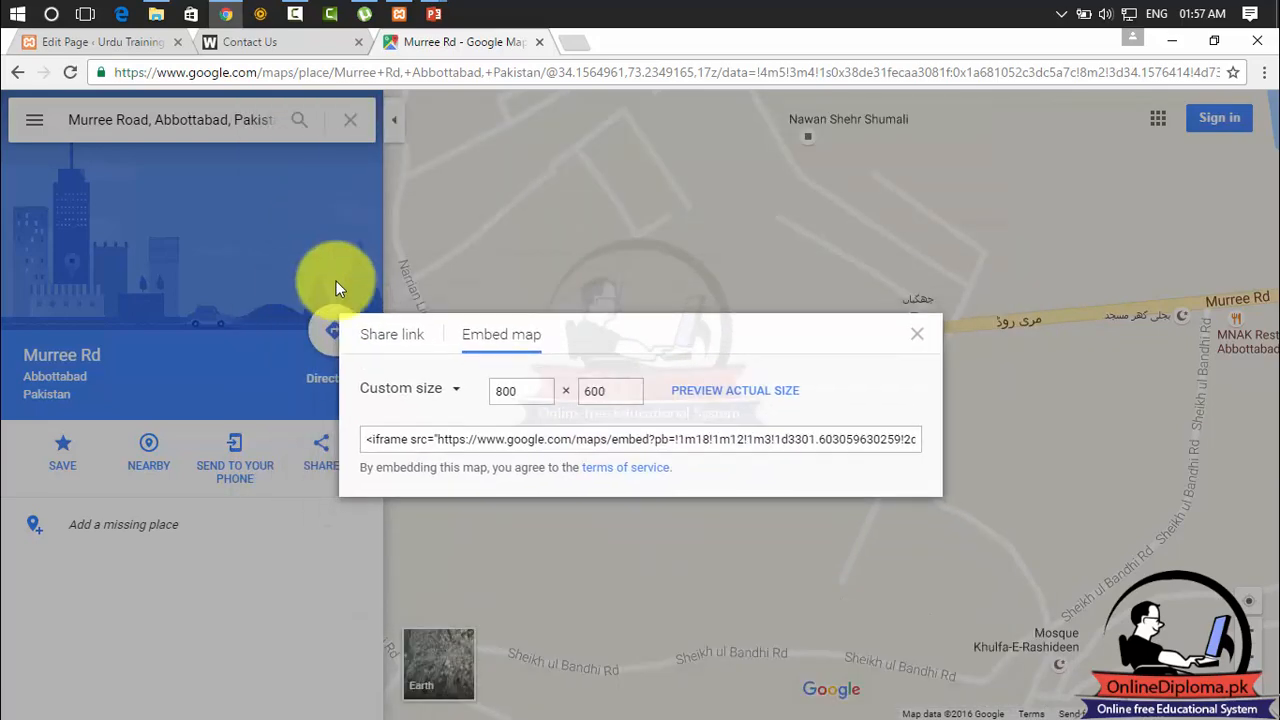
Set the custom map width to 400, preview the 400 × 600 map at actual size, and close the preview.
drag(538, 398, 457, 400)
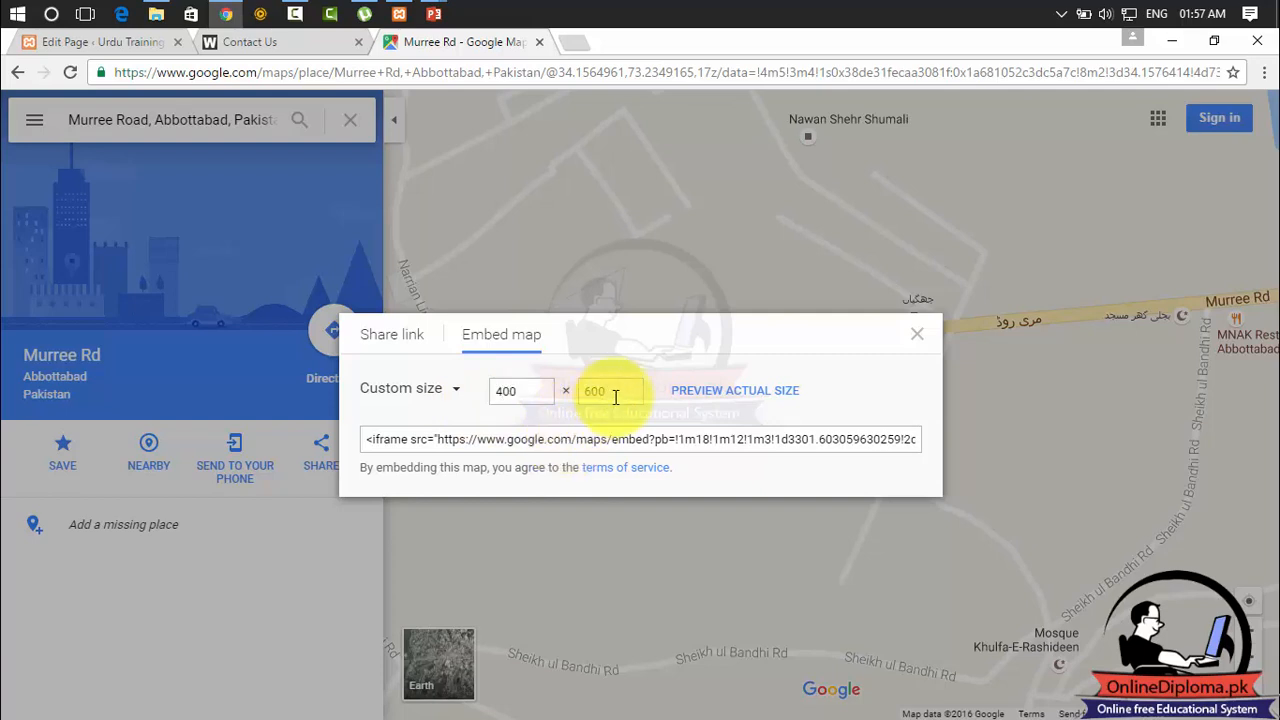
click(748, 398)
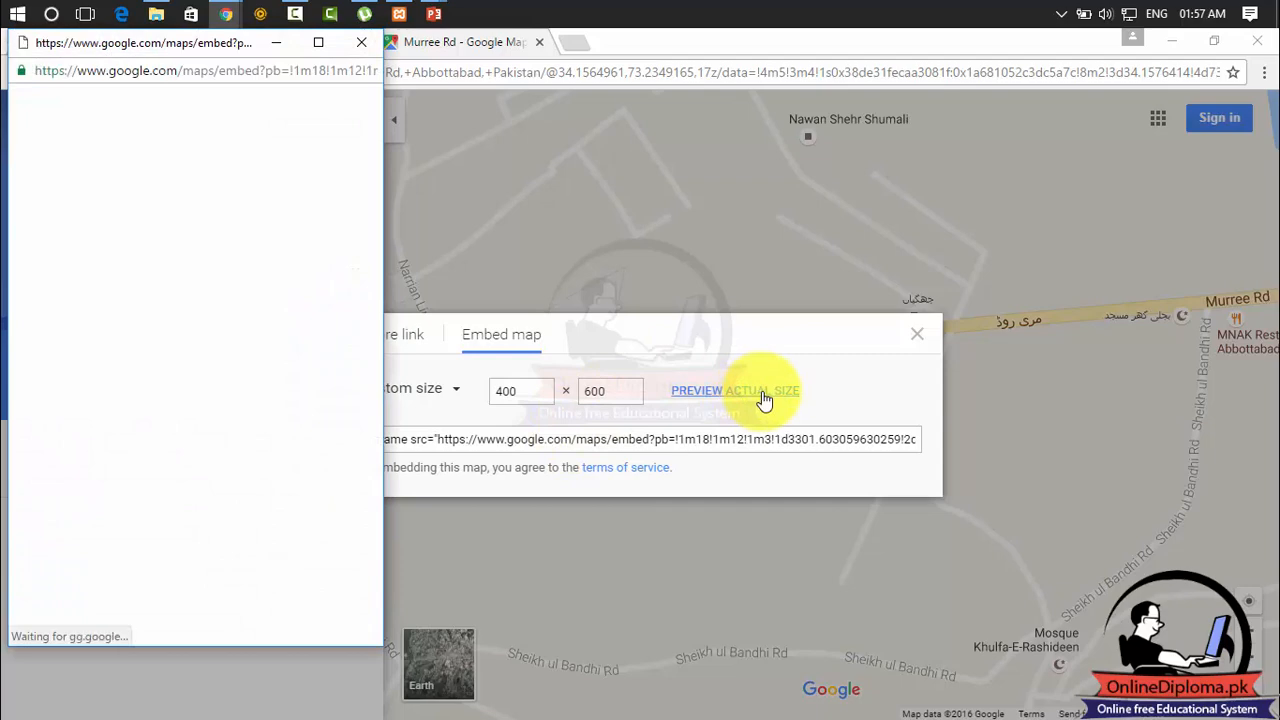
click(358, 43)
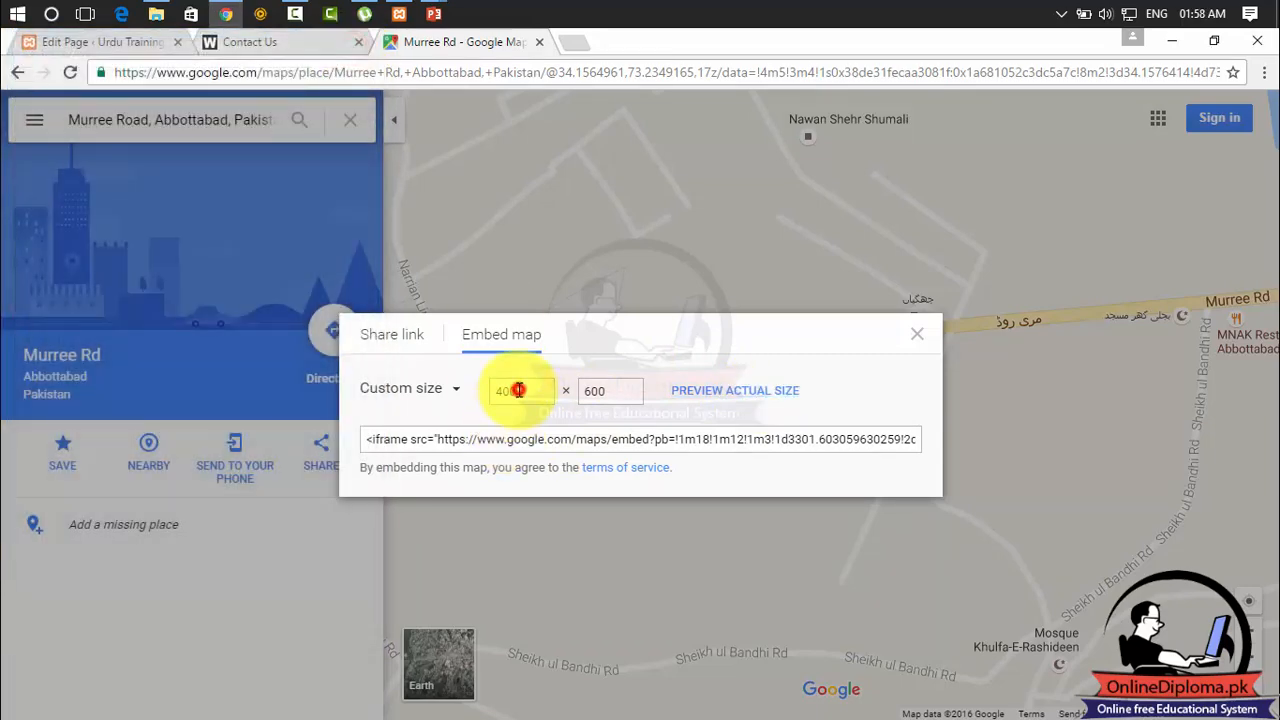
Set the custom map size to 600 × 200 and preview it at actual size.
drag(518, 390, 456, 395)
text(600)
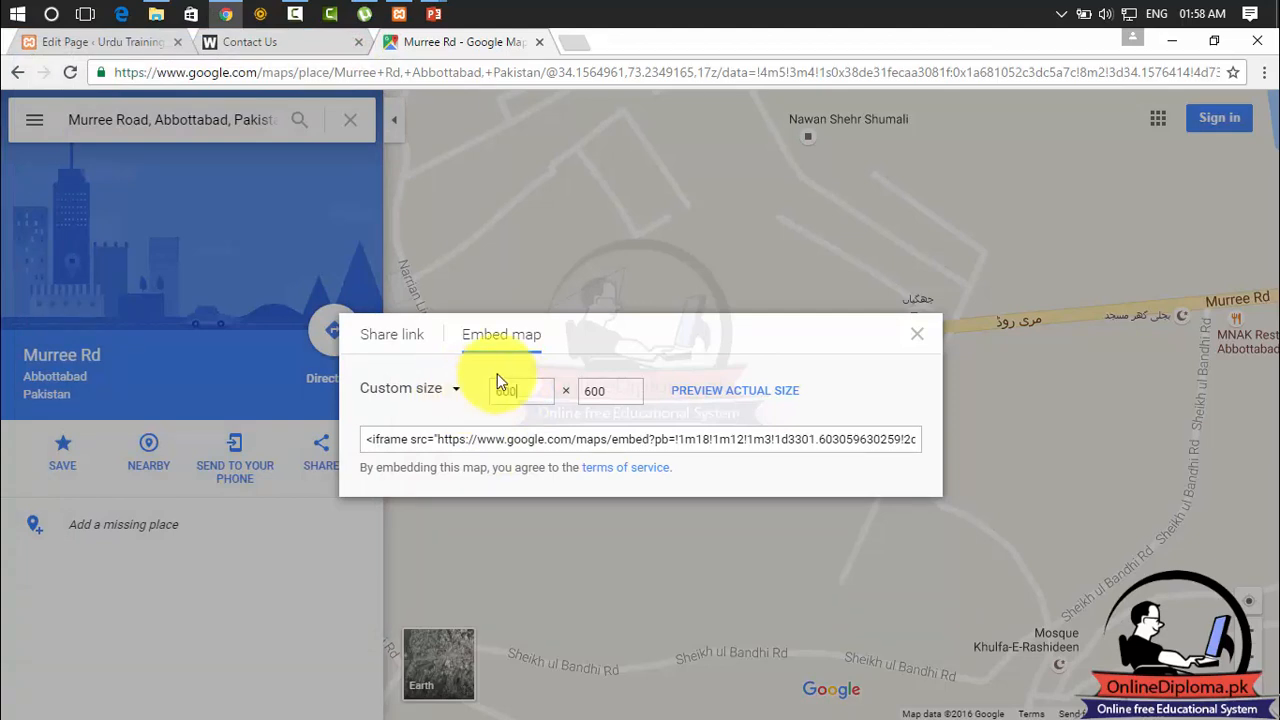
drag(626, 391, 577, 398)
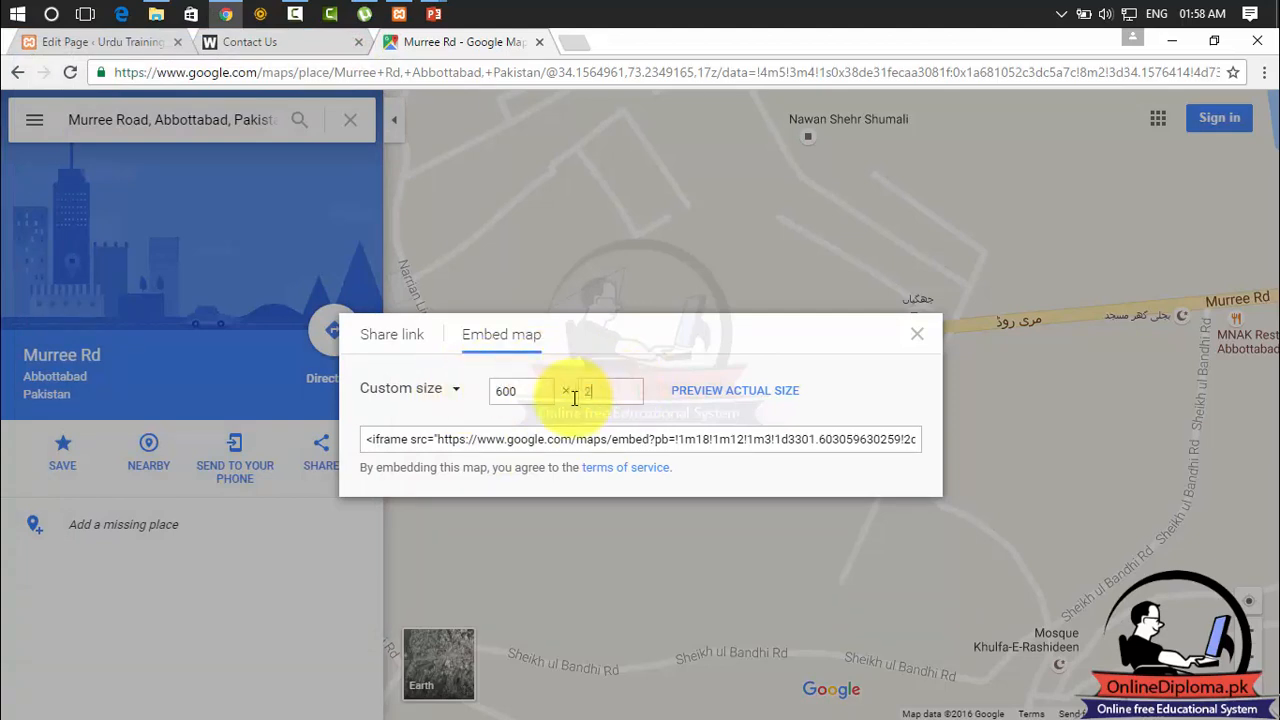
text(200)
click(688, 391)
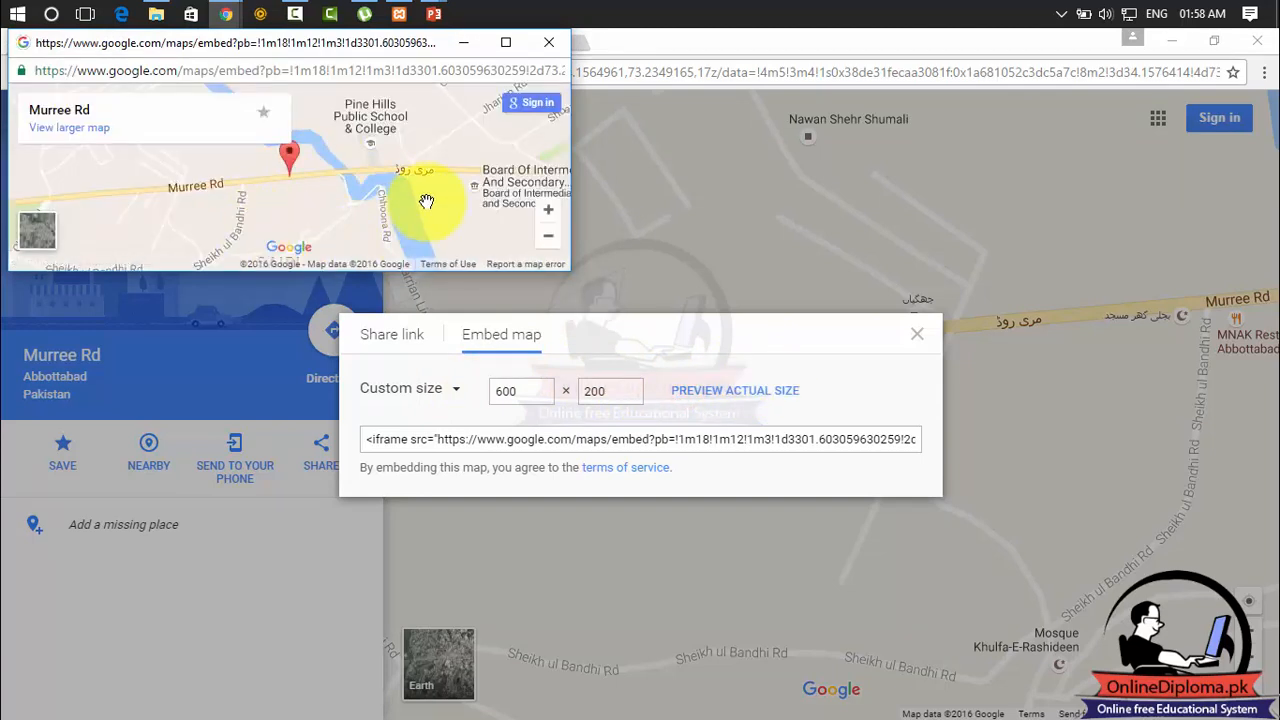
click(621, 391)
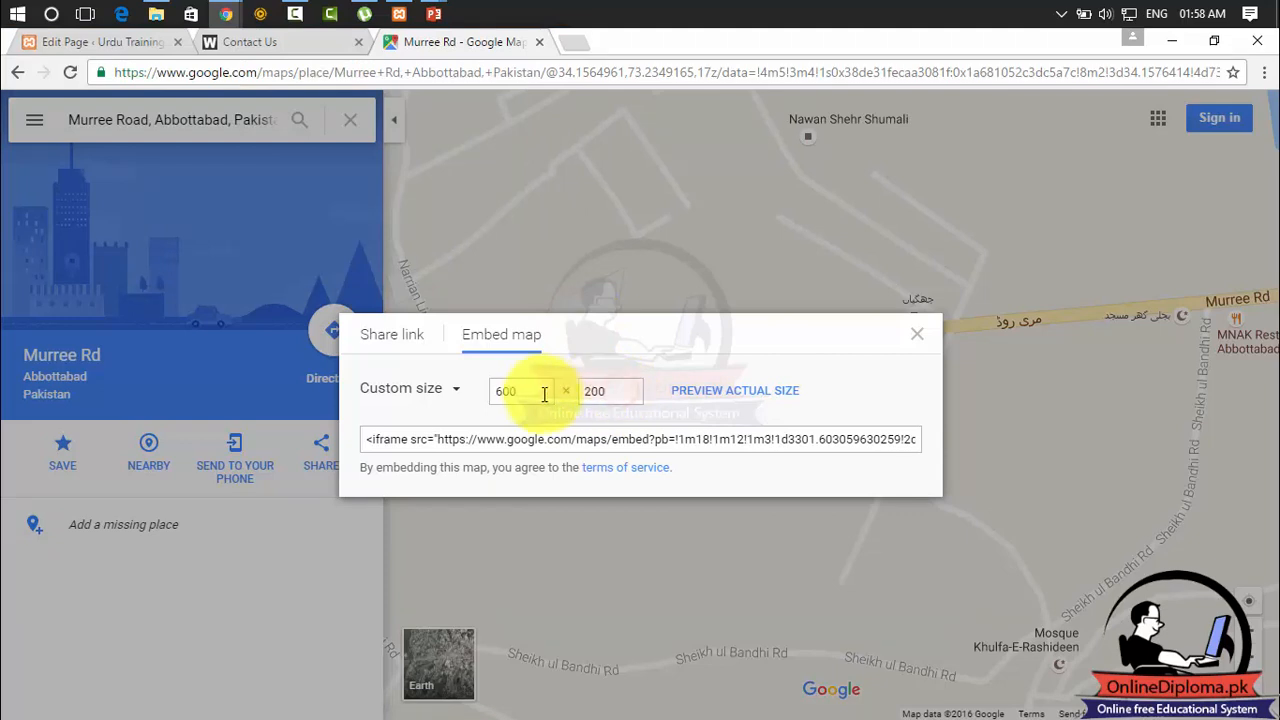
Set the custom map width to 800 and the height to 300, previewing the actual size after each change.
drag(540, 394, 465, 399)
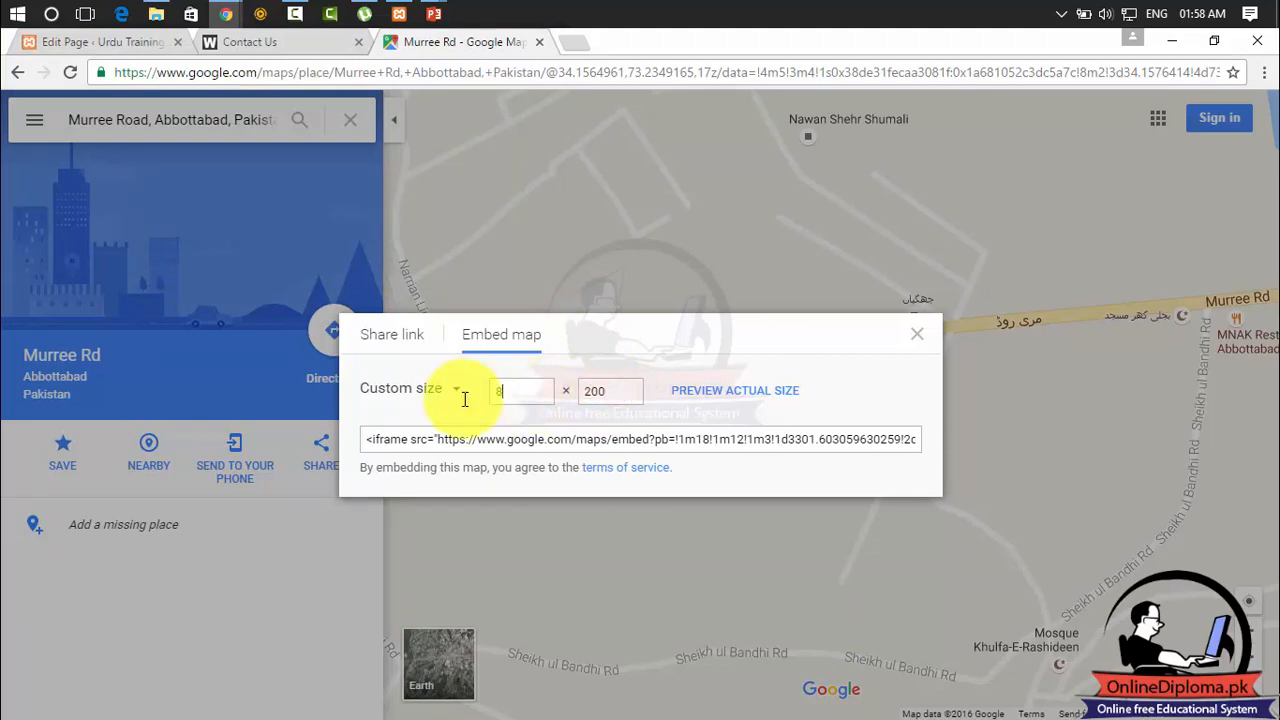
click(727, 399)
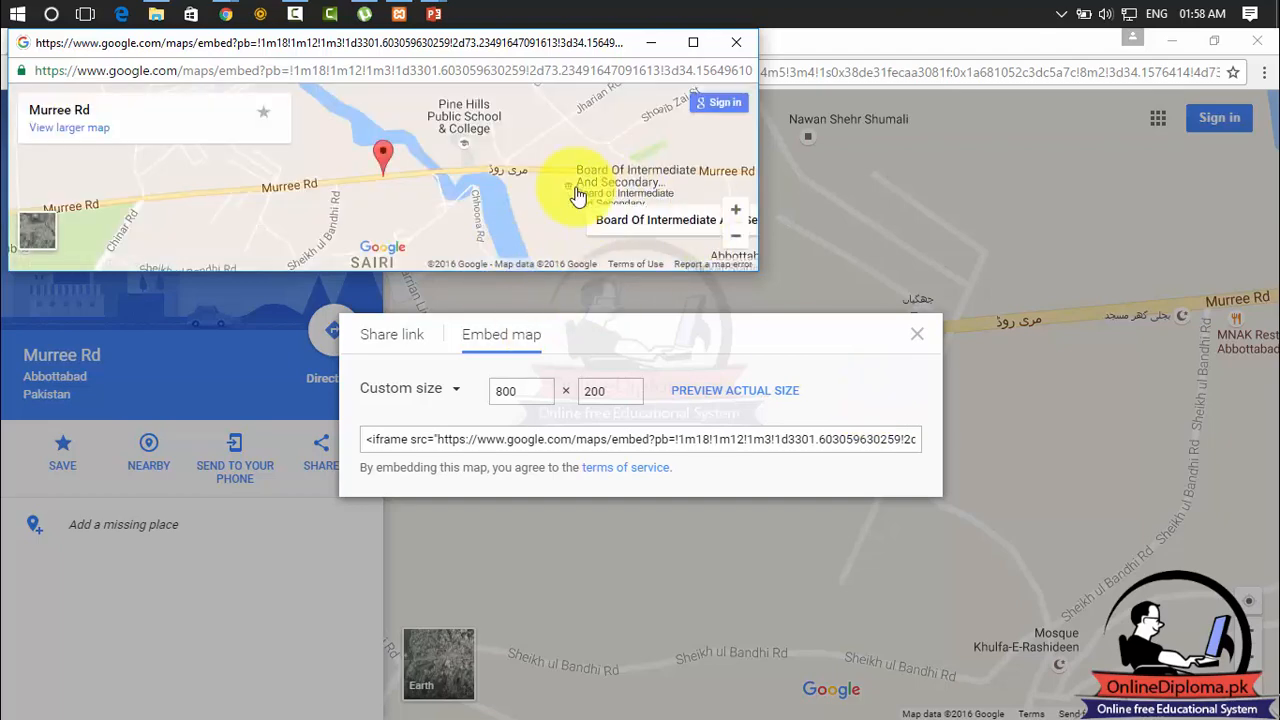
drag(607, 390, 543, 392)
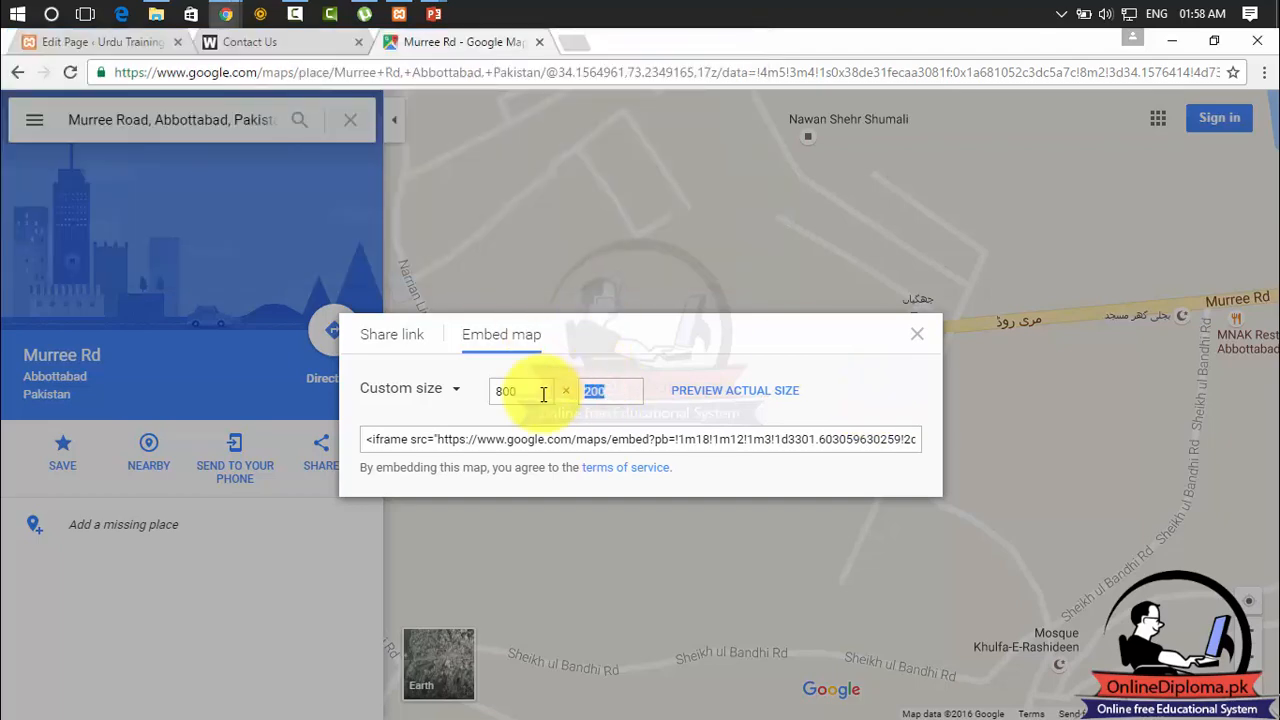
text(300)
click(729, 398)
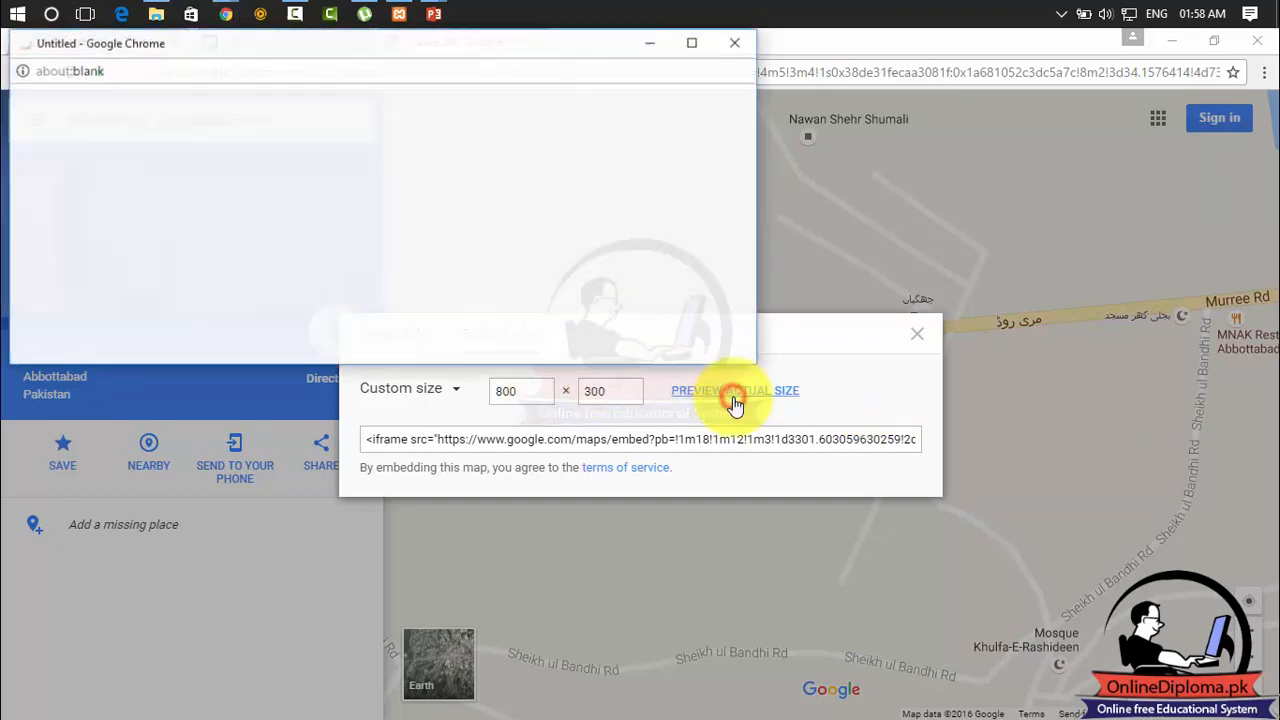
click(736, 42)
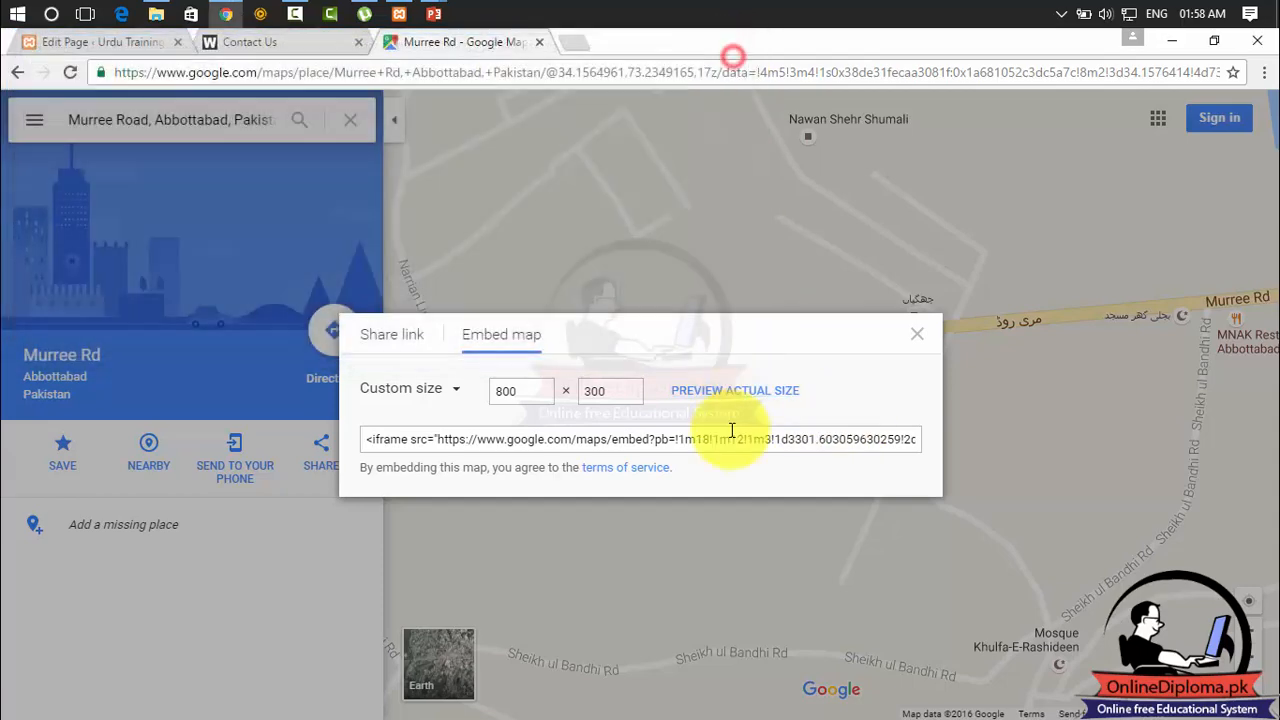
Copy the 800 × 300 embed code and replace the existing map iframe in the Contact Us page's source with it.
click(730, 432)
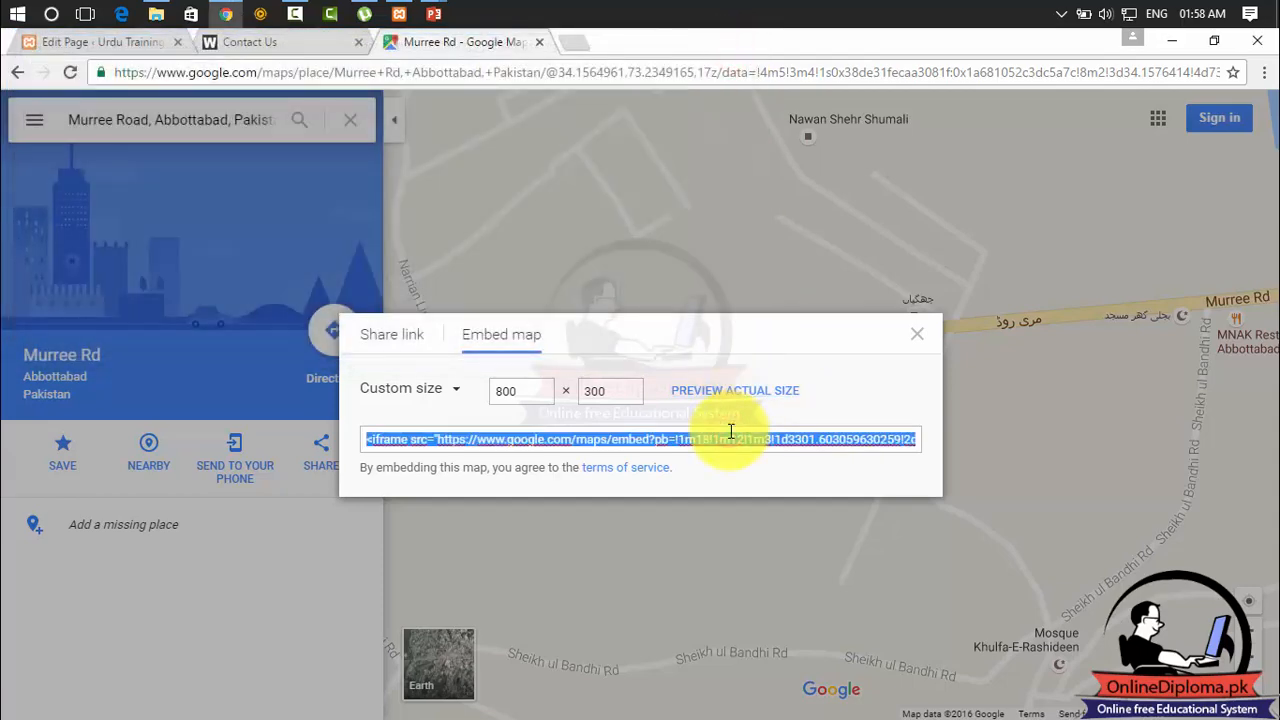
click(288, 44)
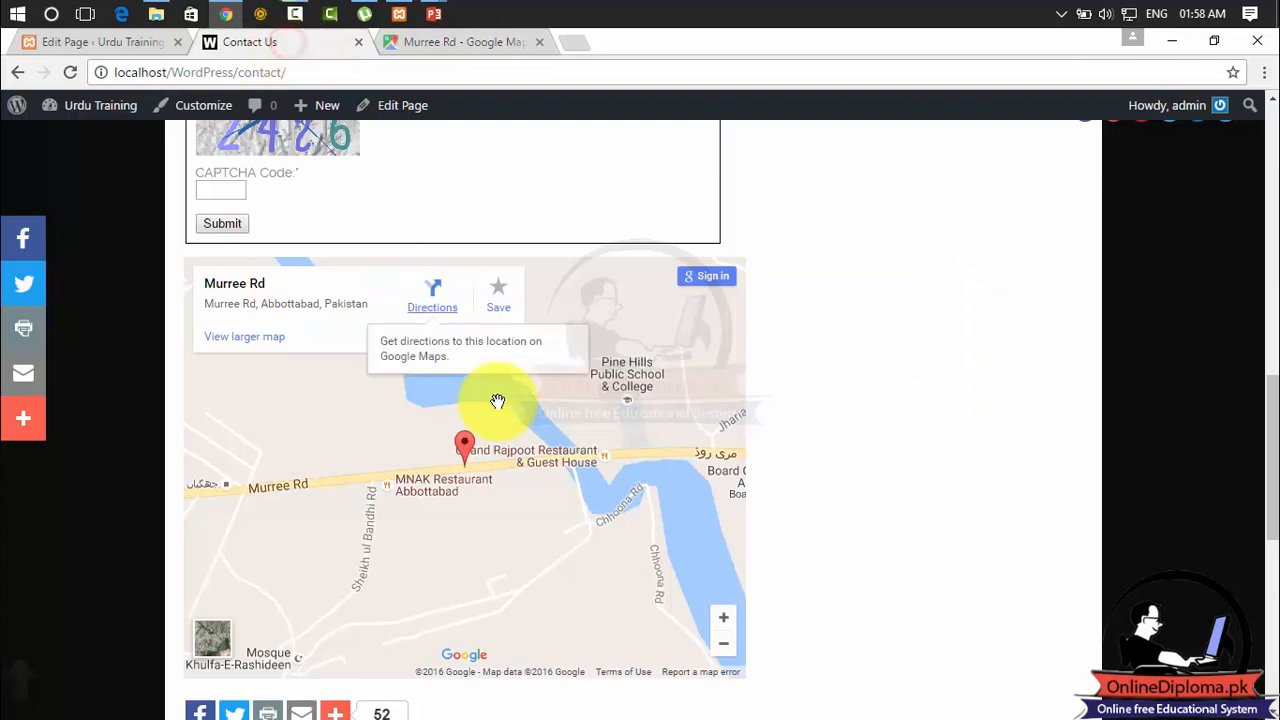
click(140, 45)
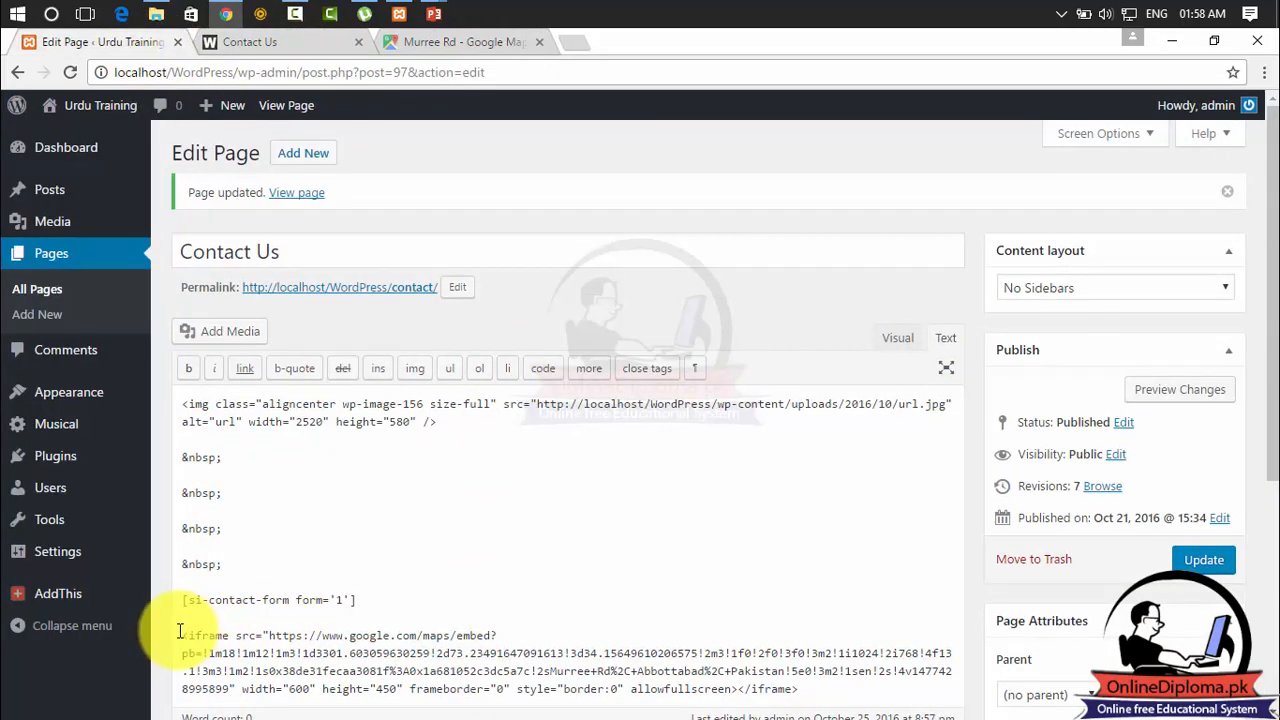
drag(182, 635, 914, 694)
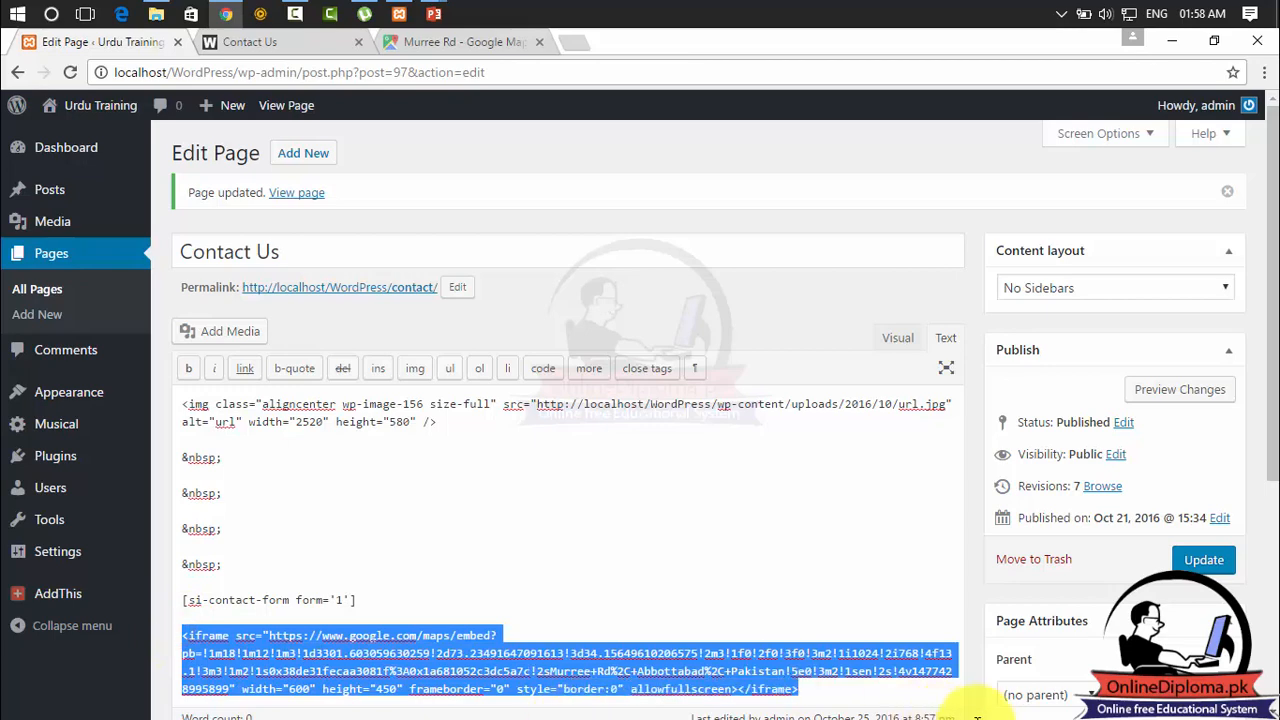
drag(1272, 385, 1265, 522)
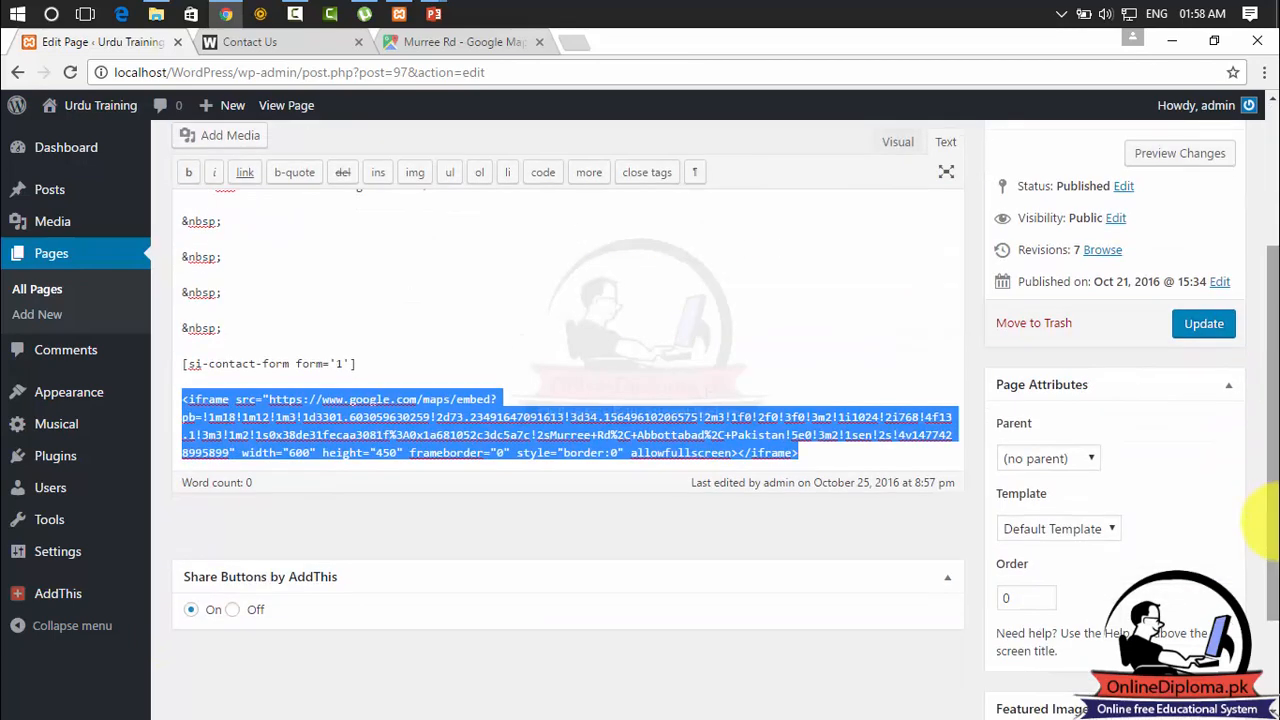
key(ctrl+v)
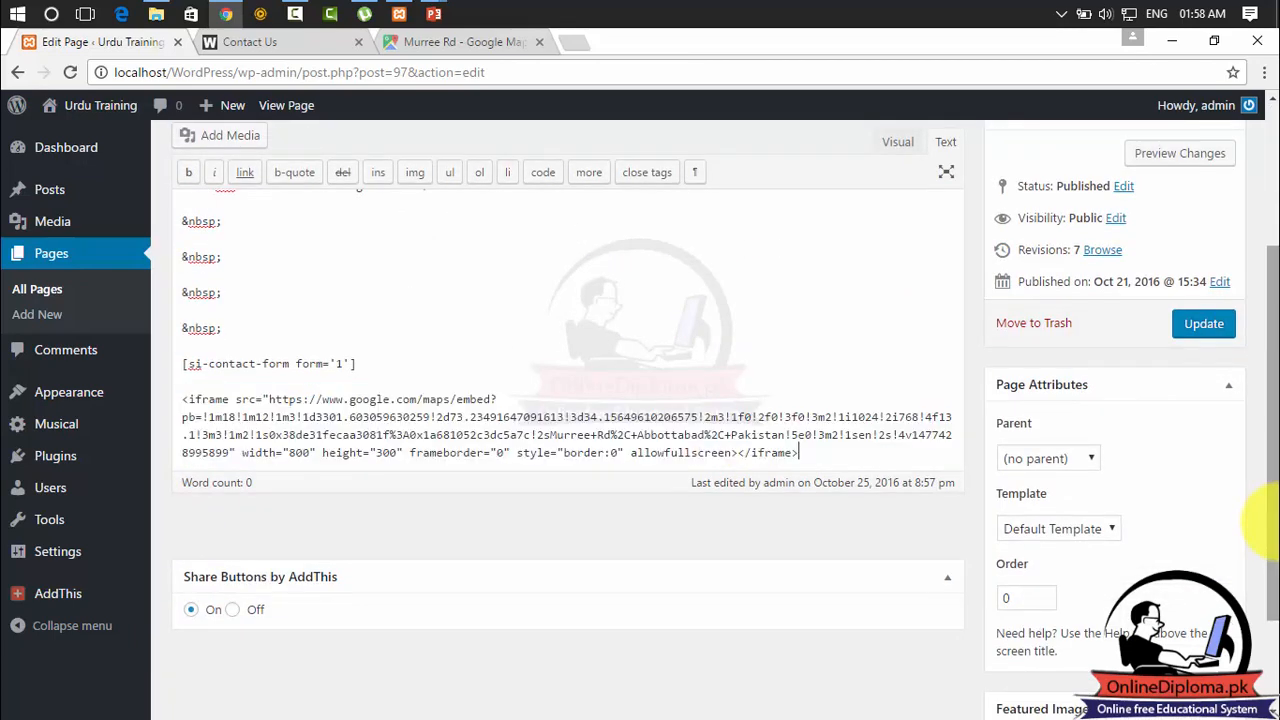
Update the Contact Us page and reload its live version to check the resized map.
click(1226, 334)
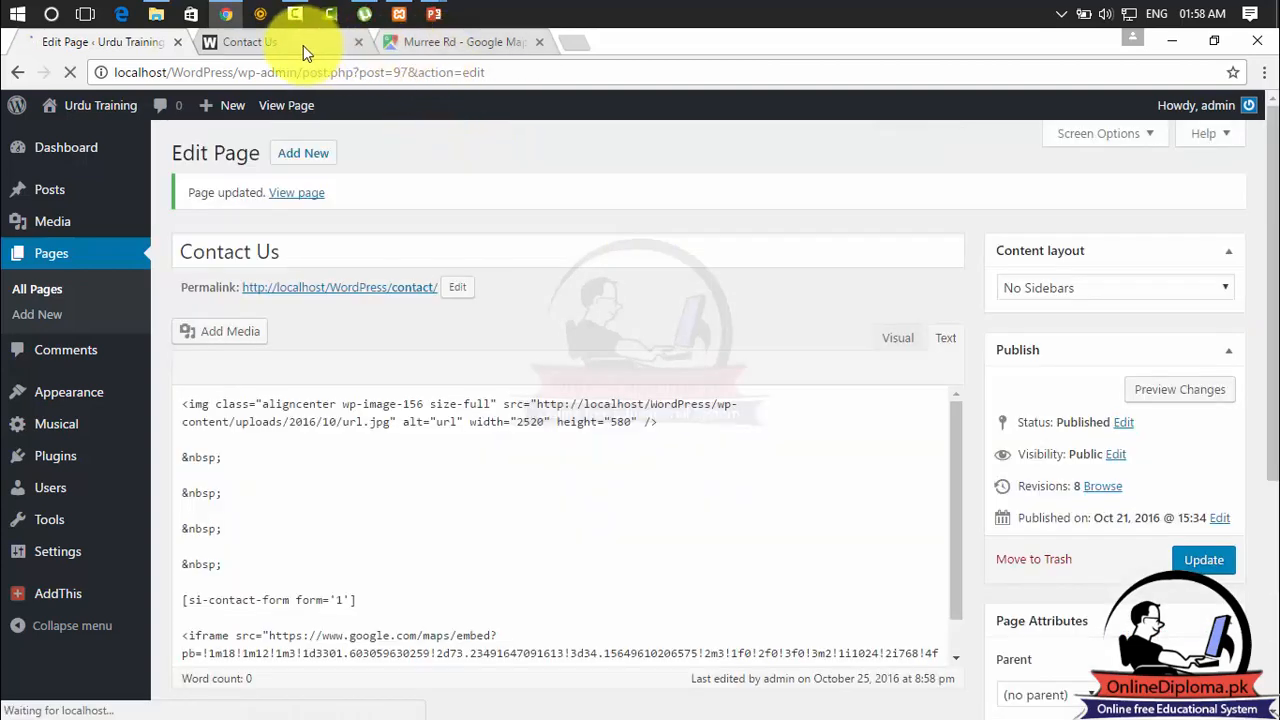
click(303, 43)
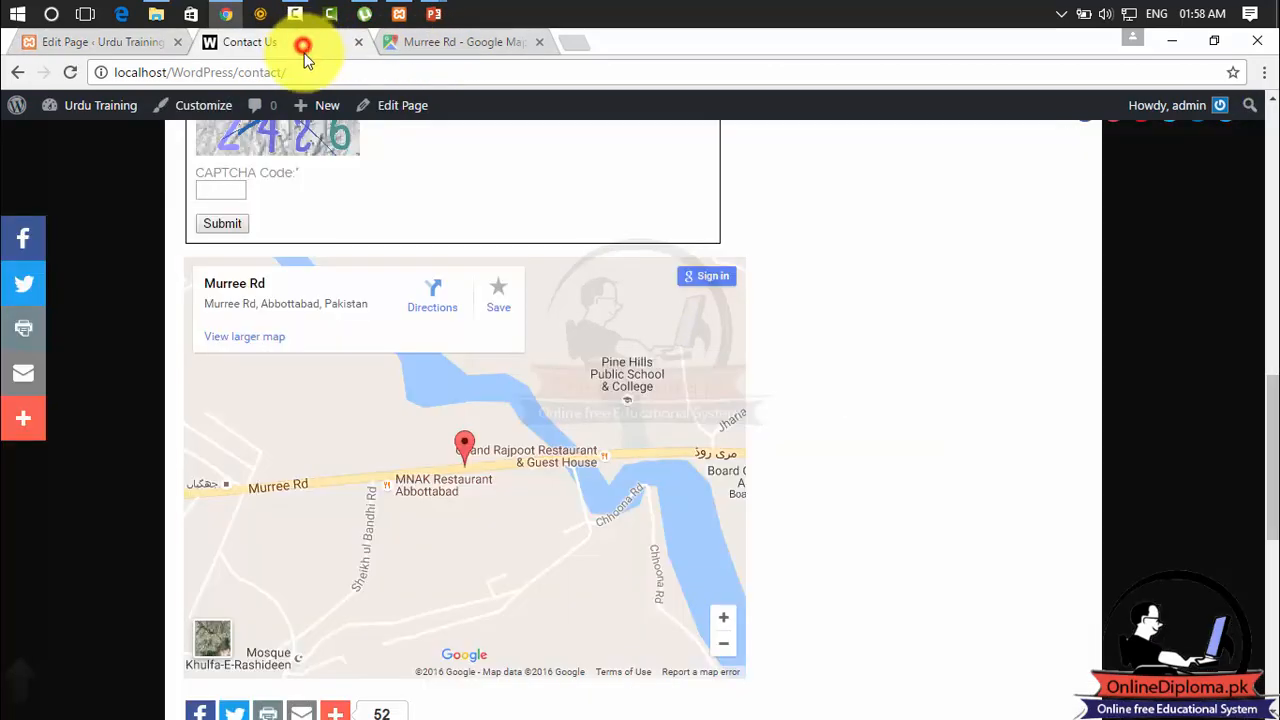
click(71, 73)
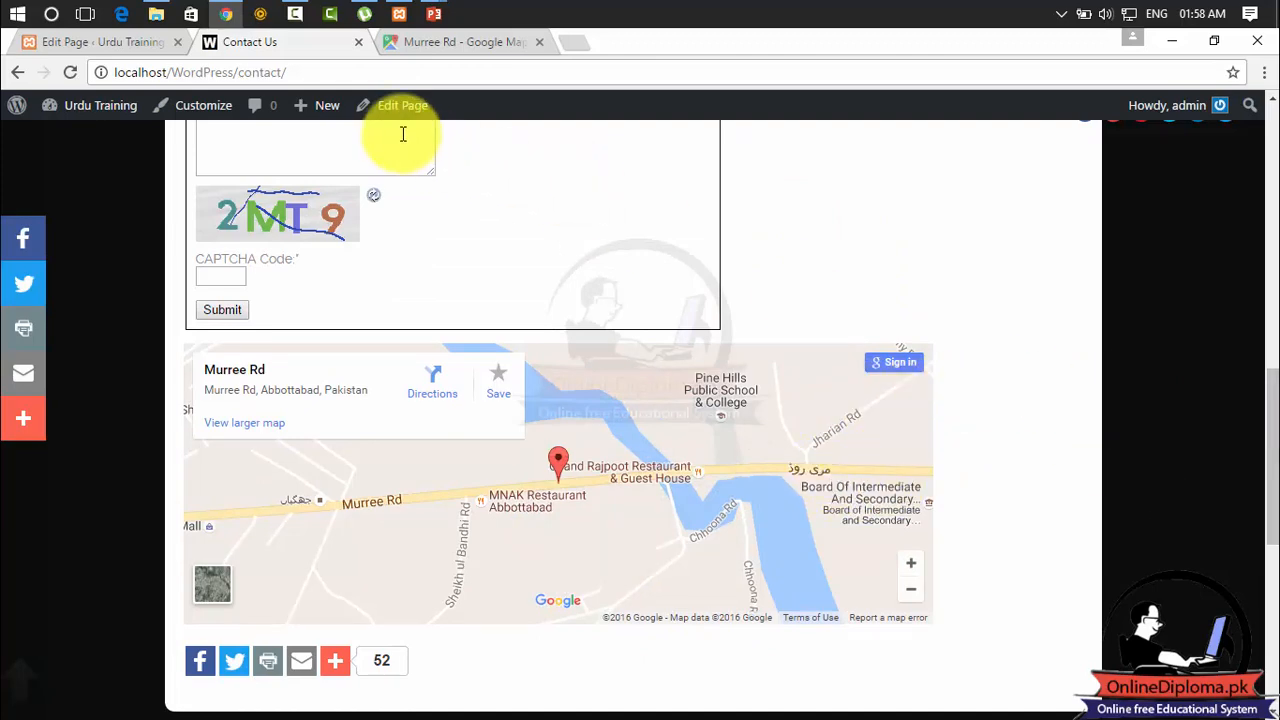
Return to the Google Maps embed options, set the custom map width to 1000, and preview the actual size.
click(445, 45)
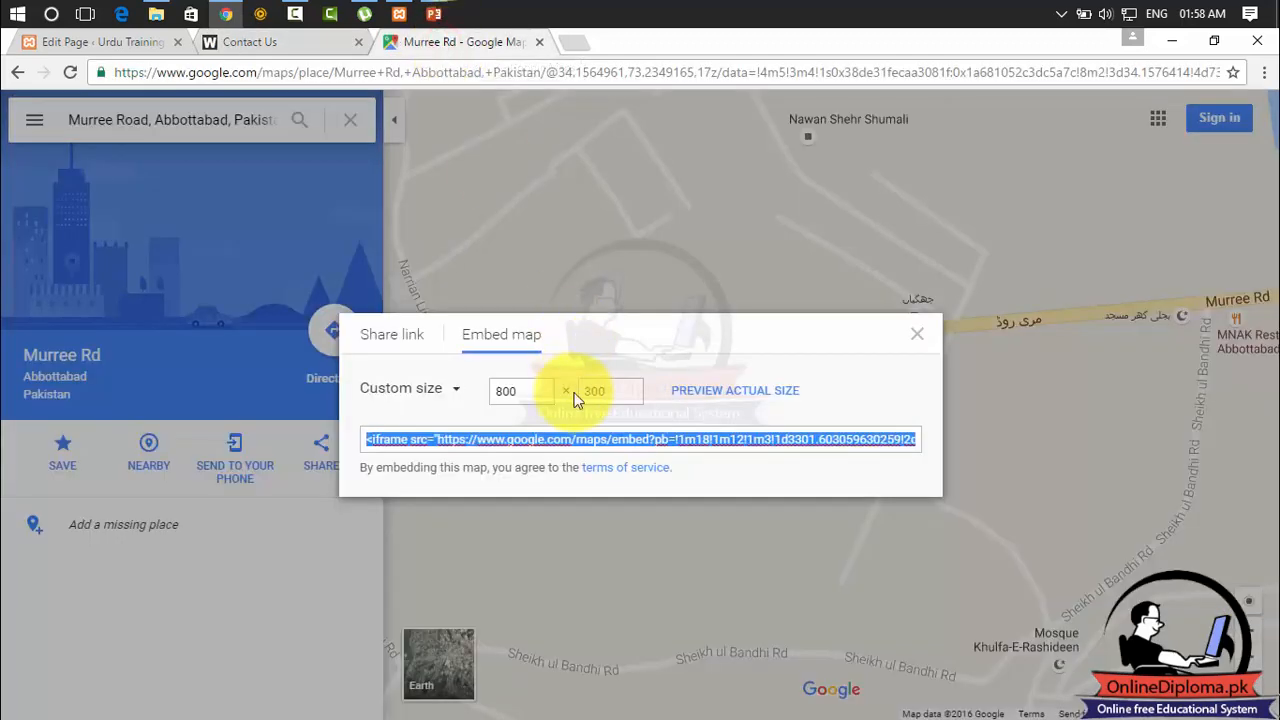
double_click(530, 391)
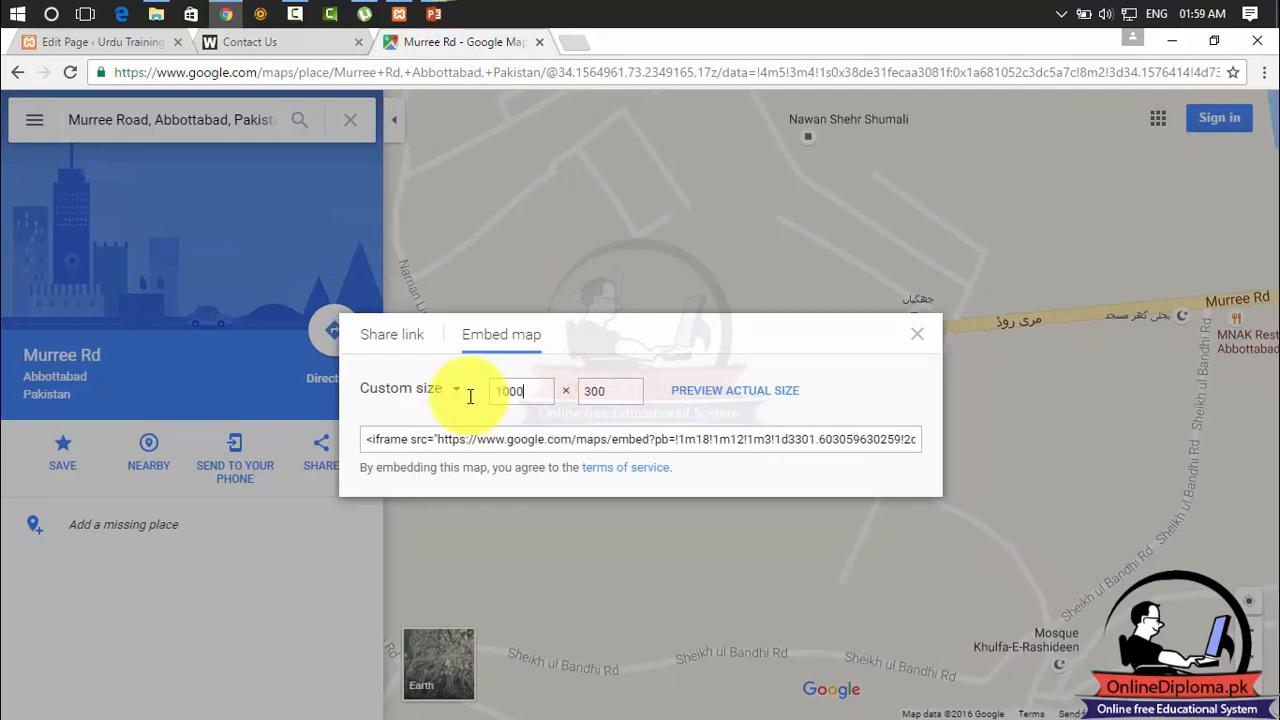
click(745, 395)
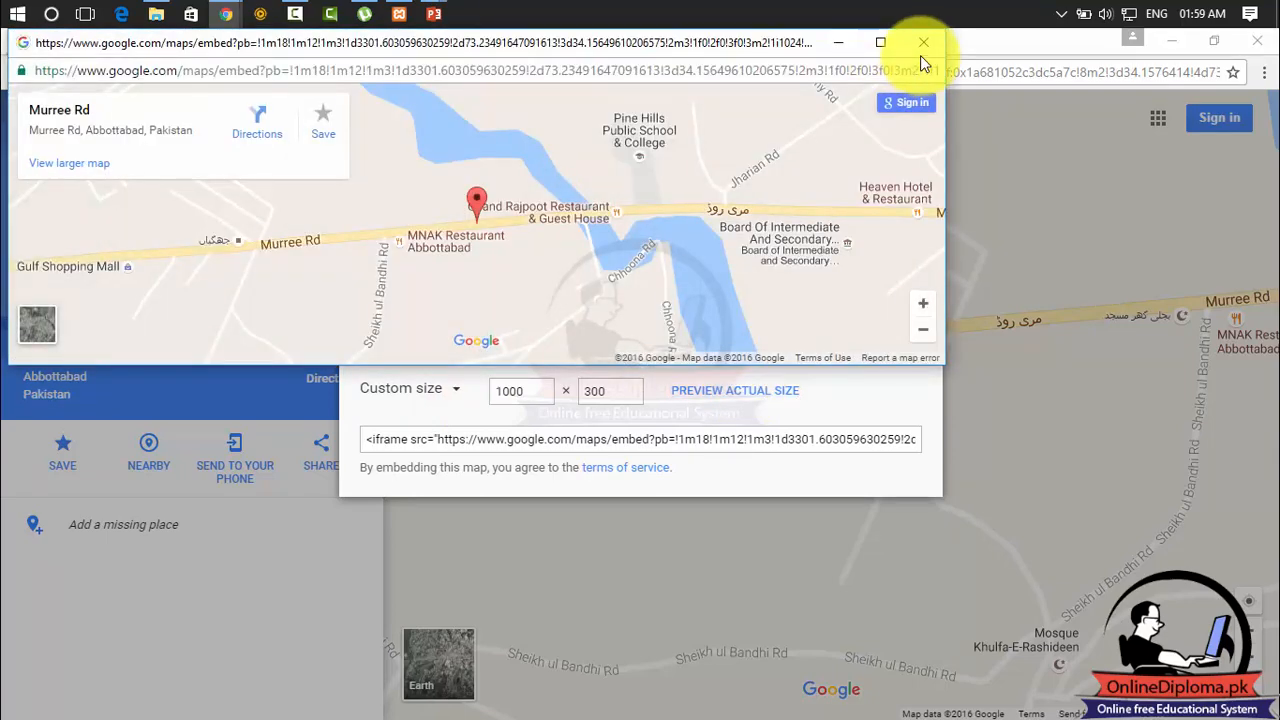
Set the custom map width to 1200 and the height to 400, previewing the actual size after each change.
click(923, 43)
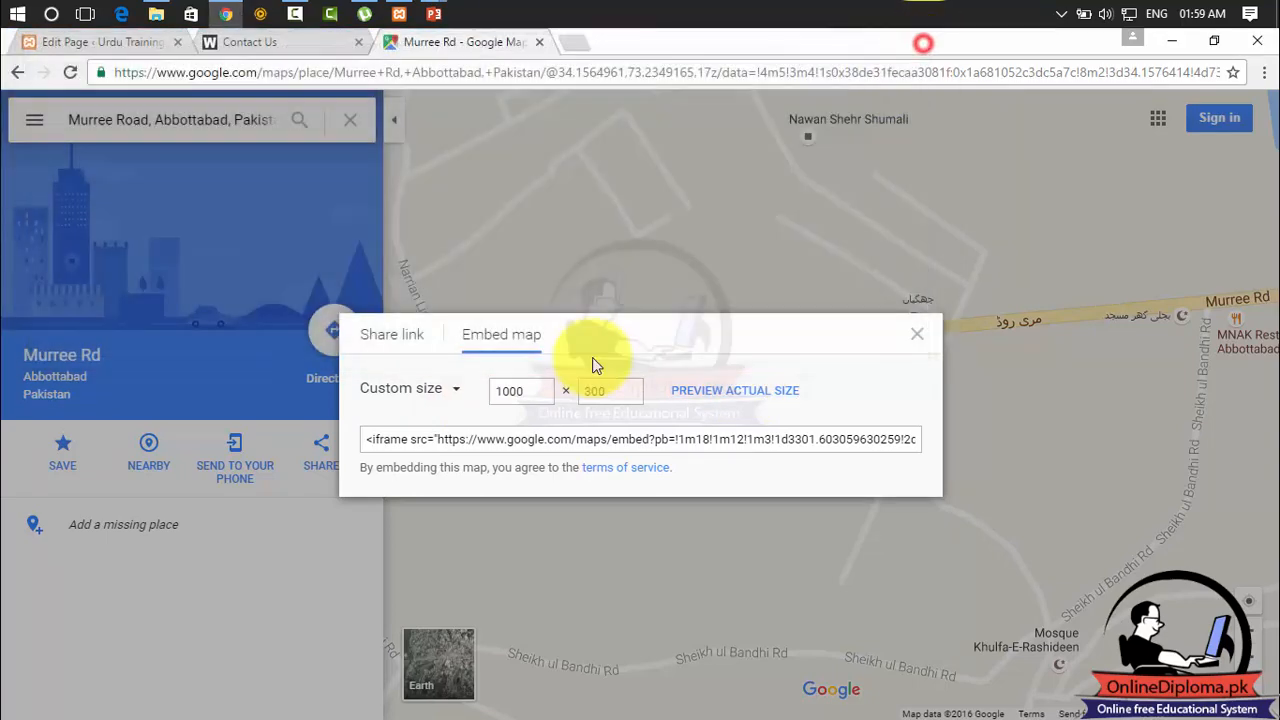
double_click(514, 391)
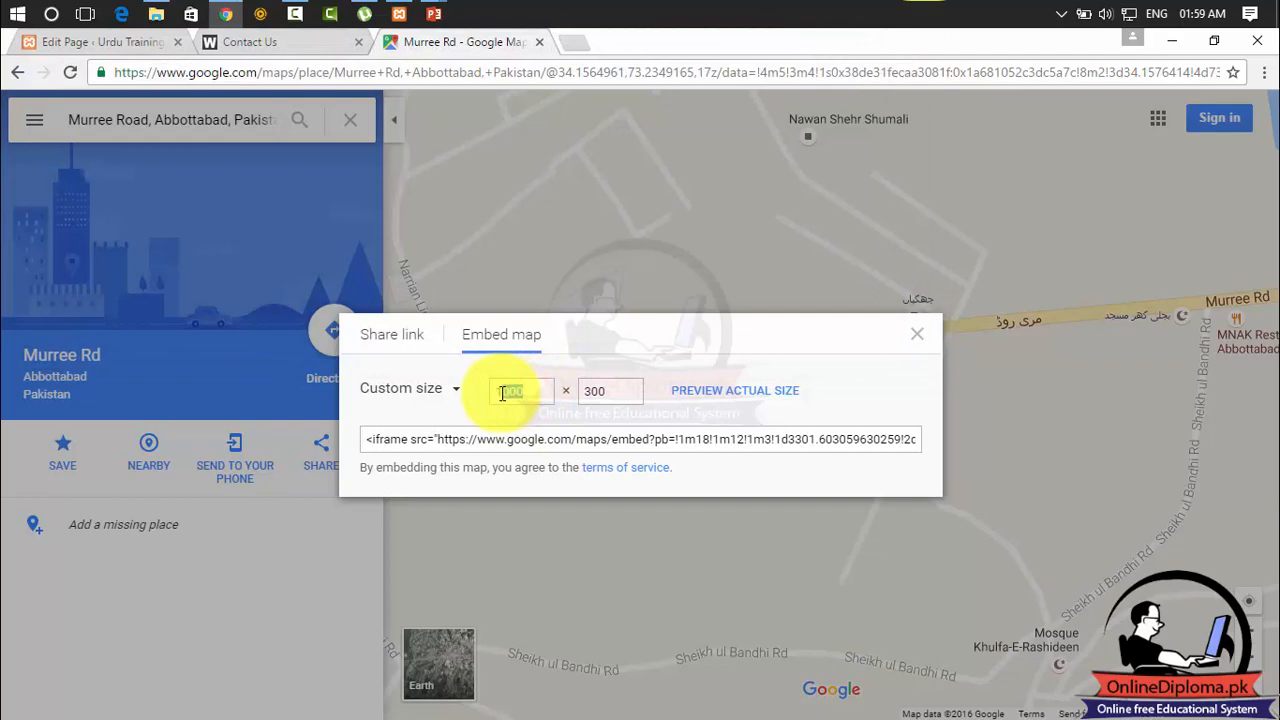
text(1200)
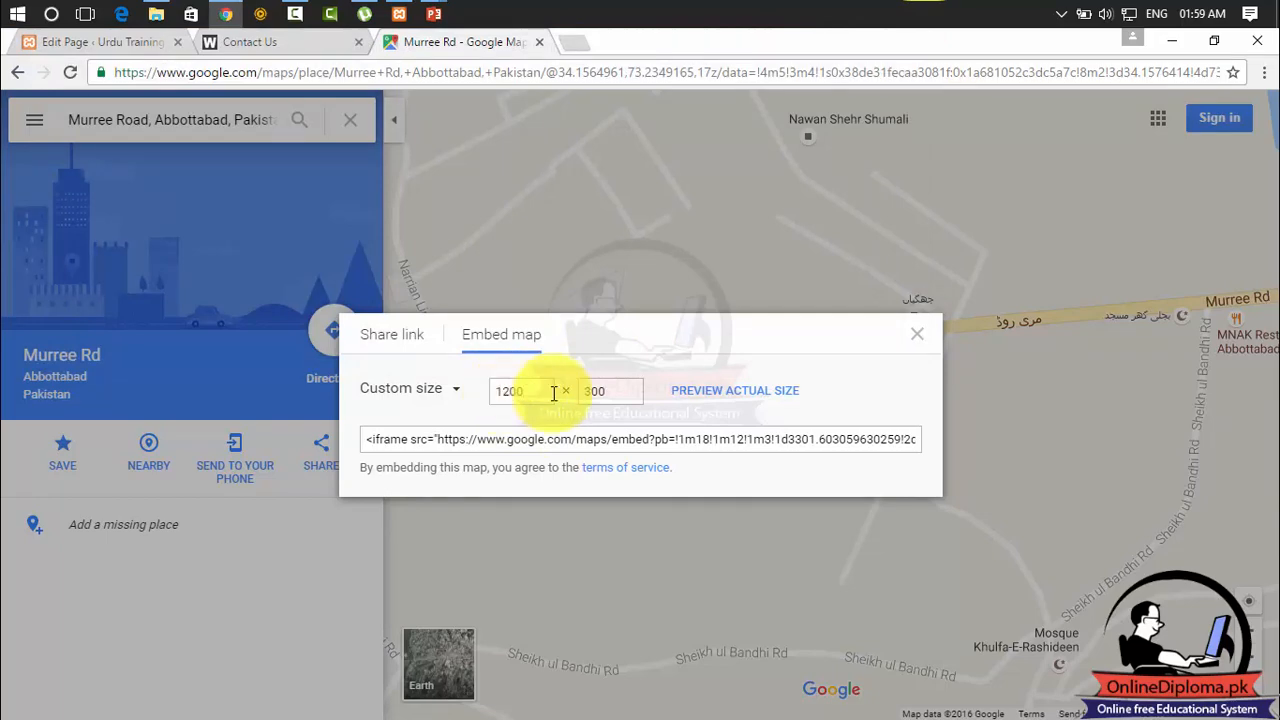
click(716, 397)
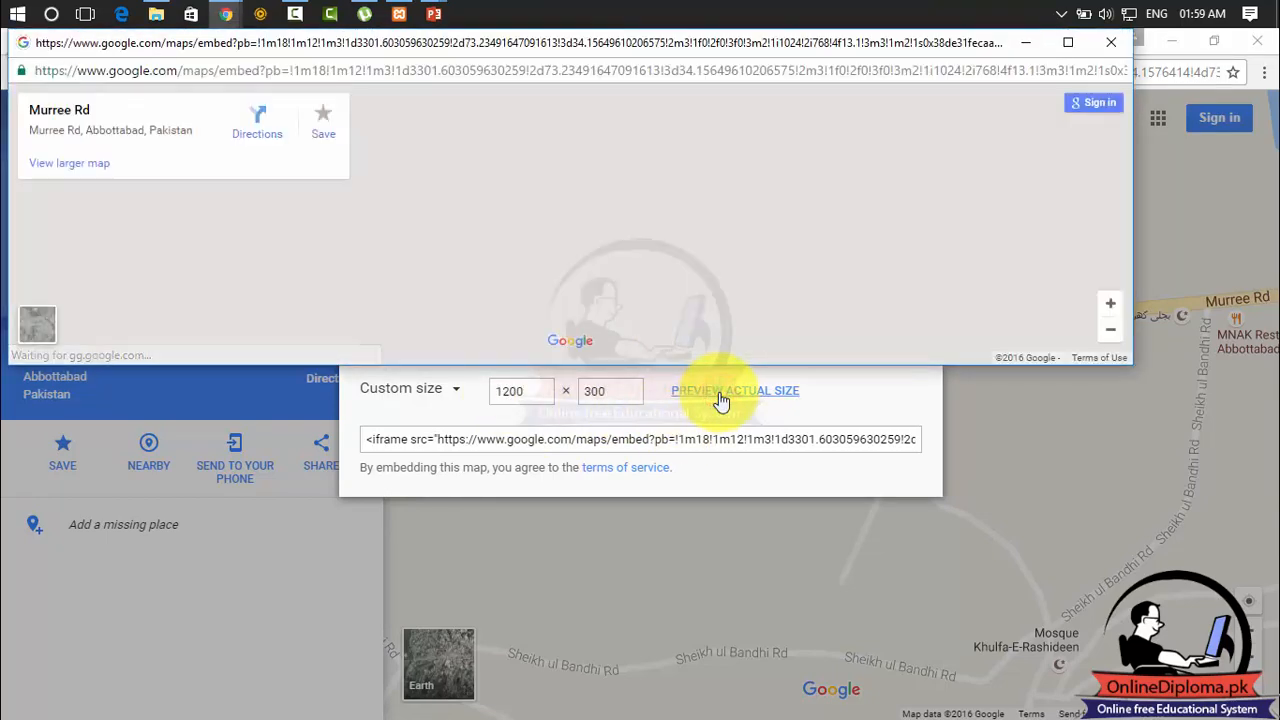
click(1110, 42)
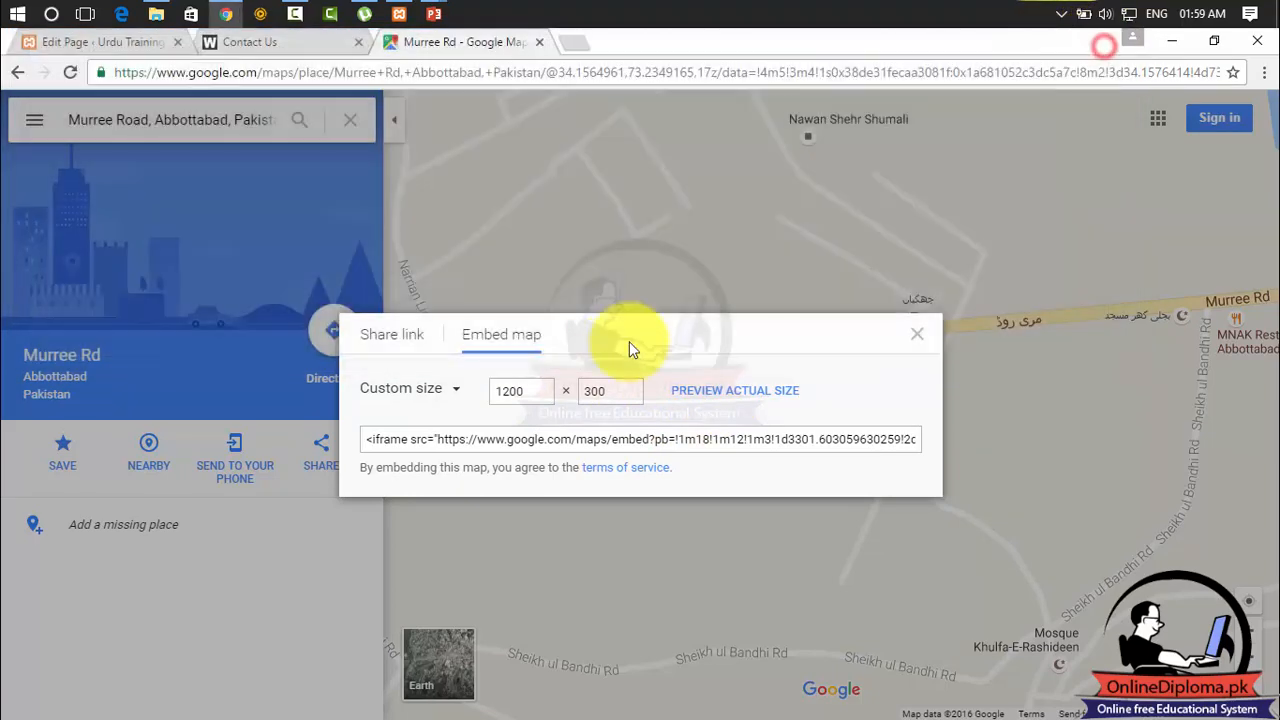
double_click(590, 395)
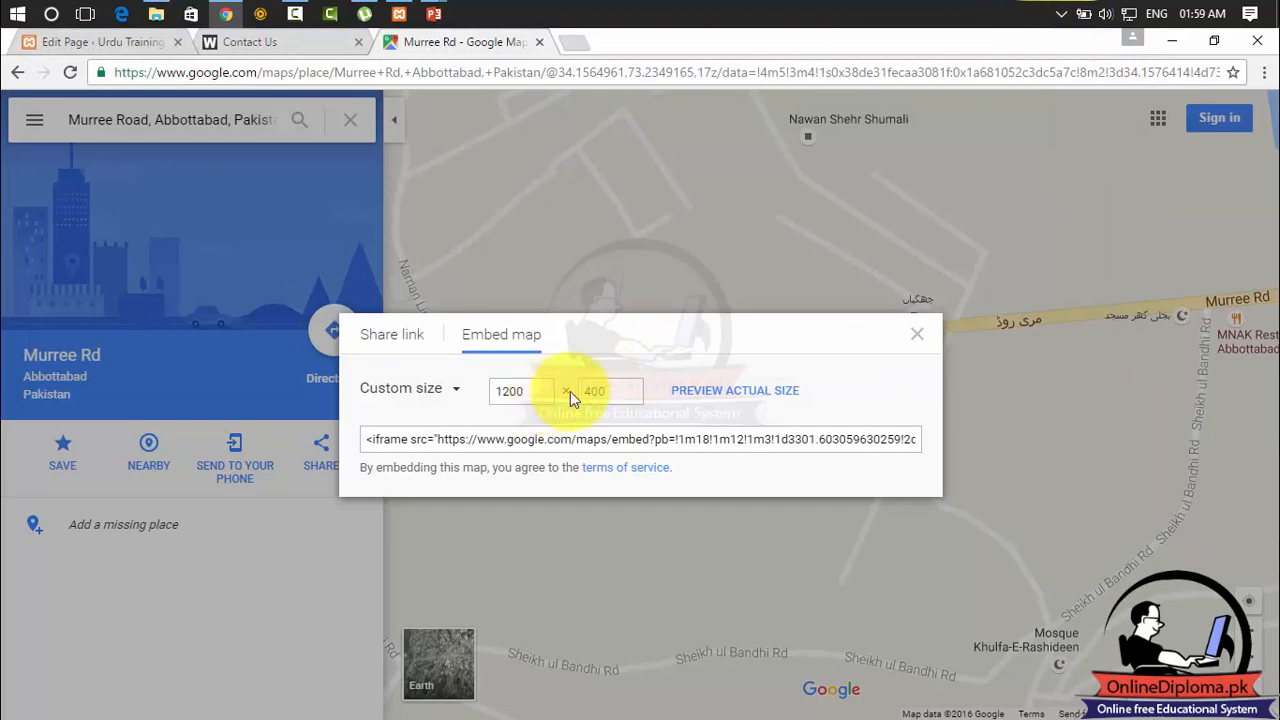
click(752, 392)
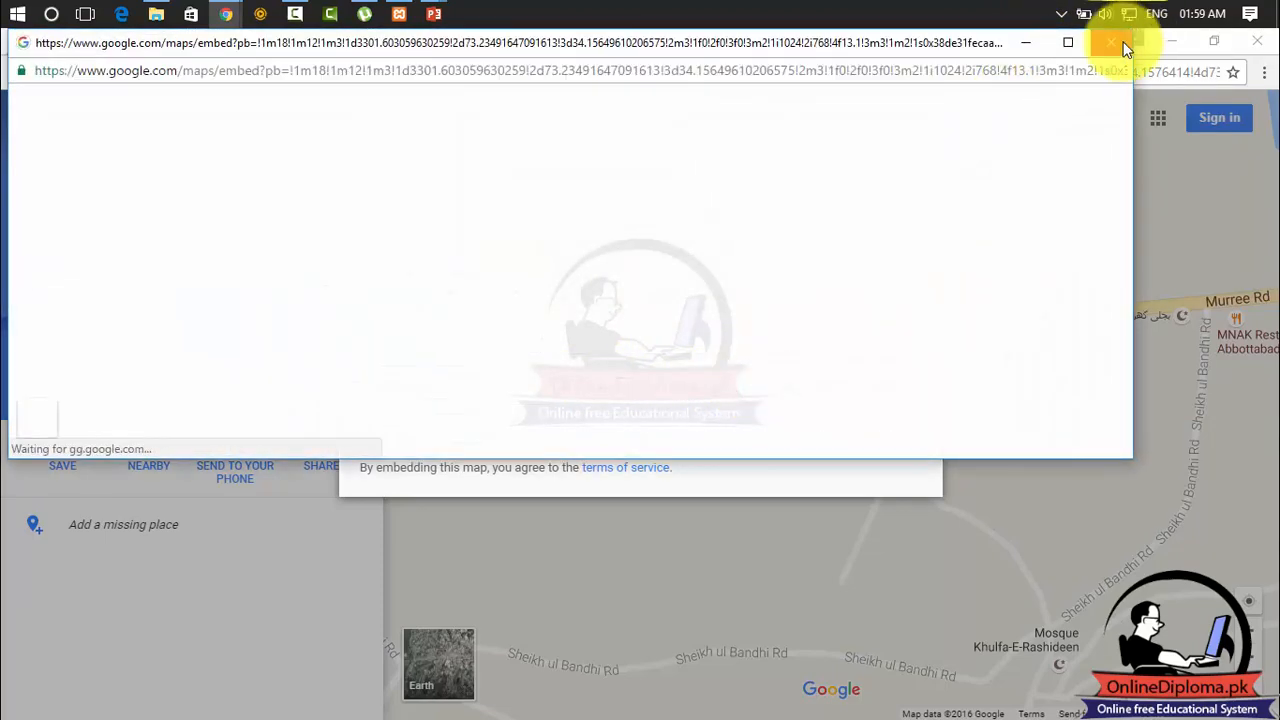
click(1108, 40)
Copy the 1200 × 400 embed code and replace the existing map iframe in the Contact Us page's source with it.
click(780, 438)
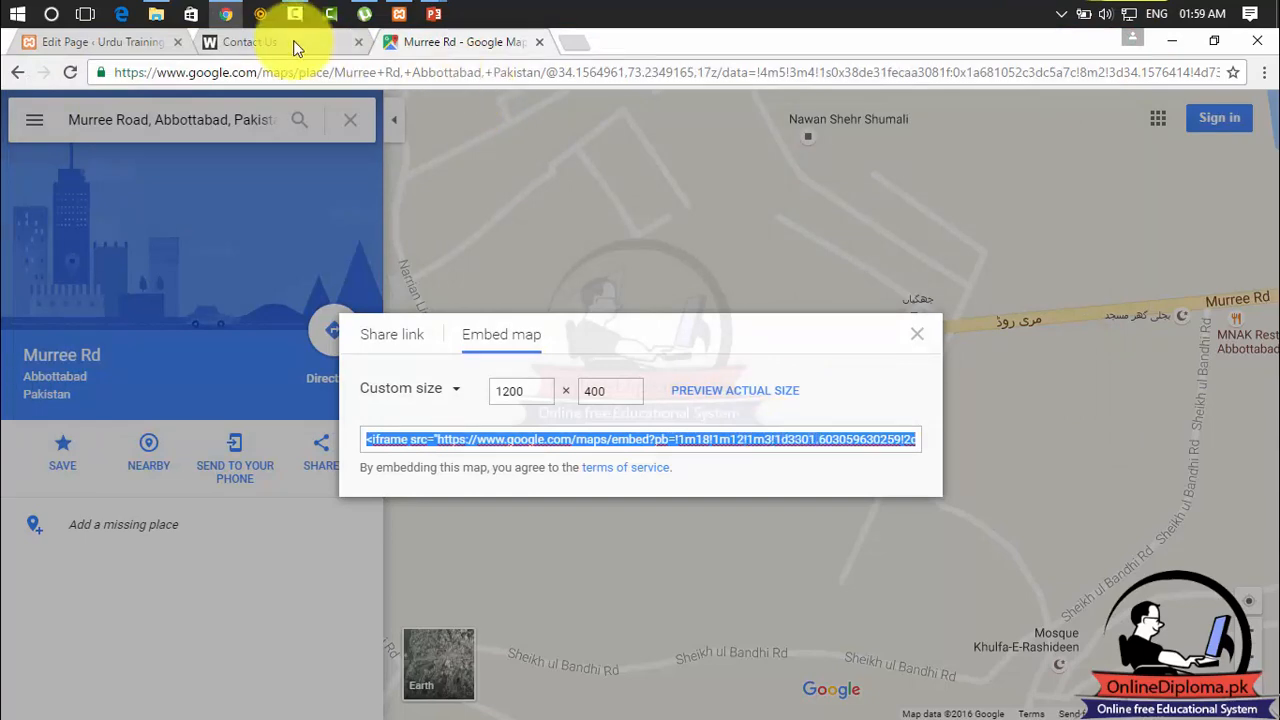
click(255, 42)
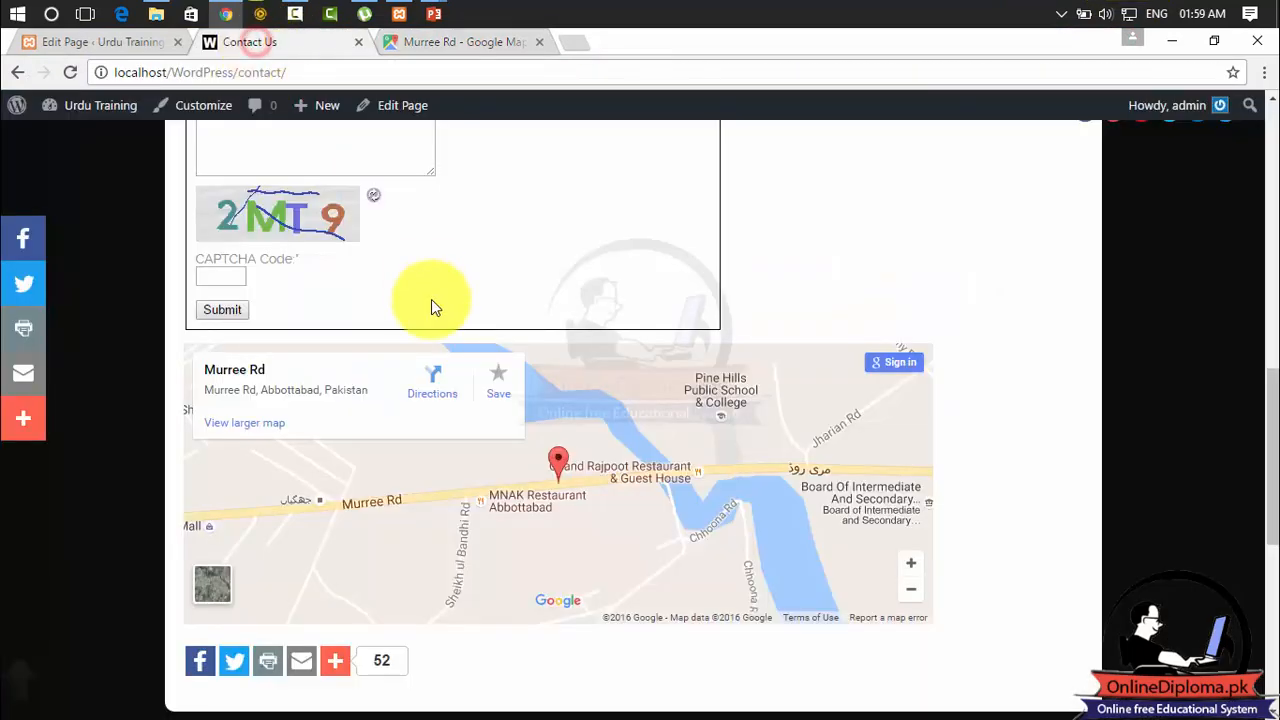
click(137, 42)
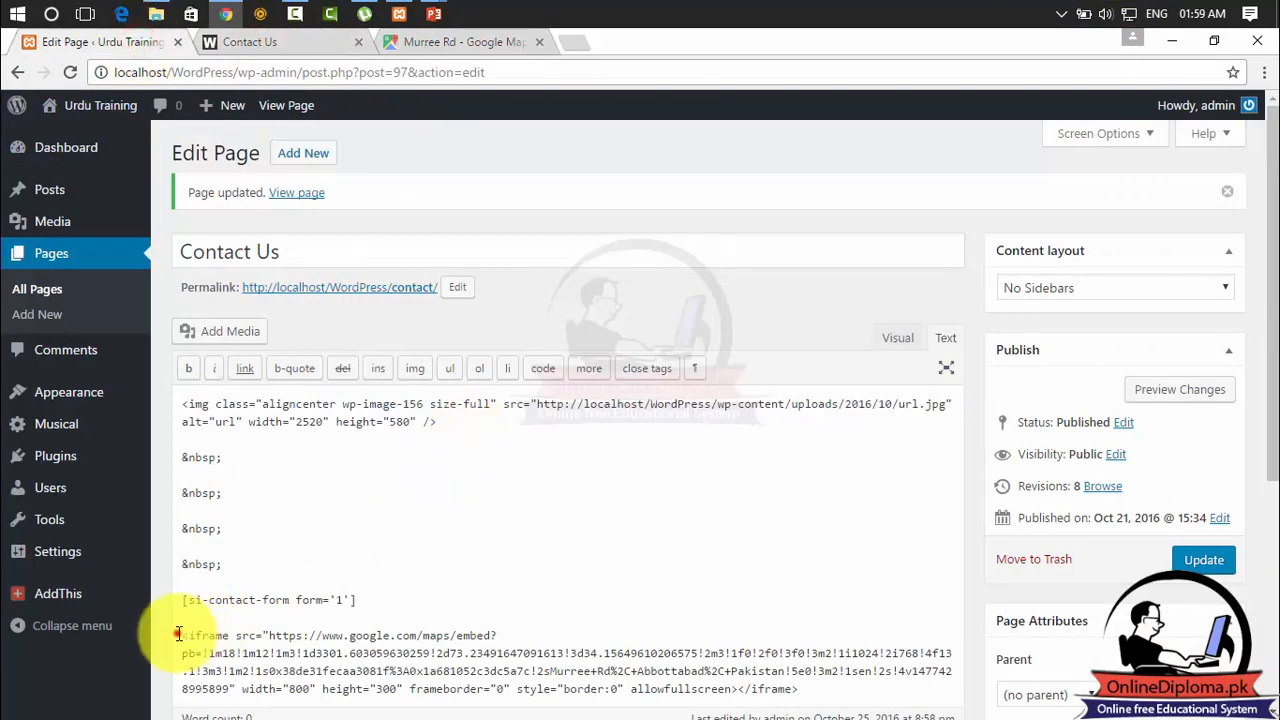
drag(177, 633, 578, 704)
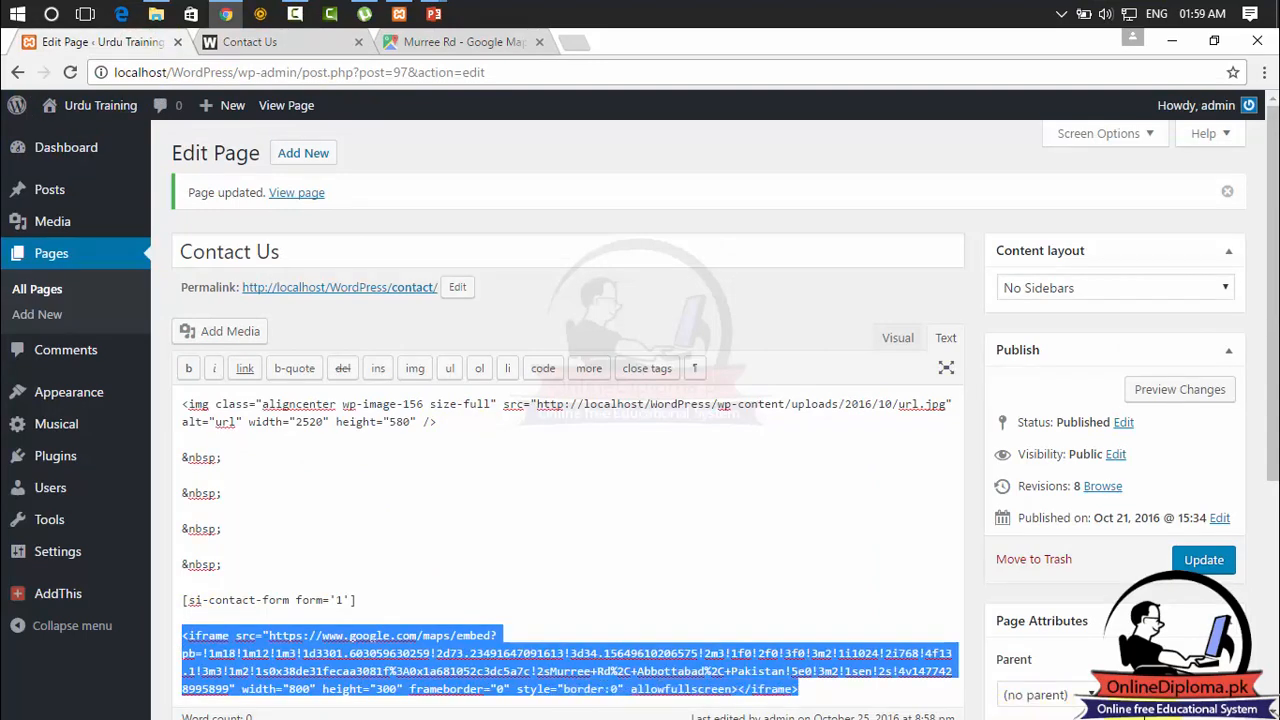
key(ctrl+v)
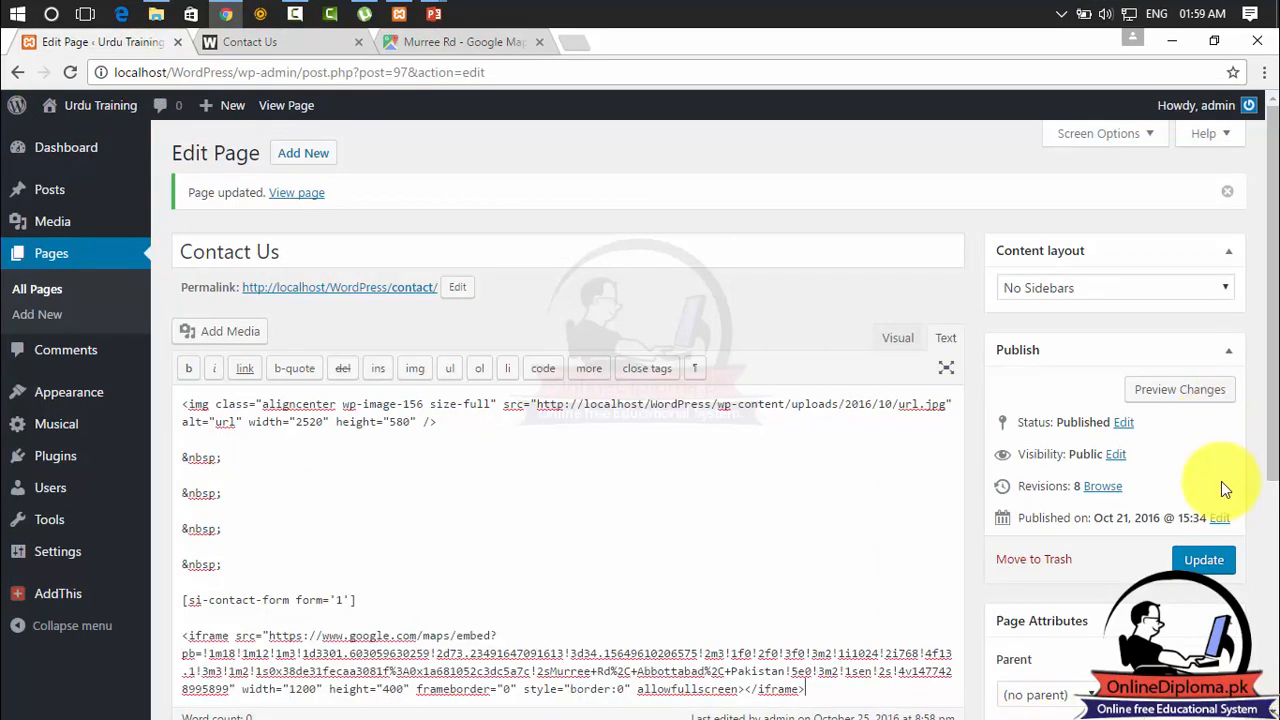
Update the Contact Us page with the 1200 × 400 map and reload its live version to check the map's fit.
click(1218, 566)
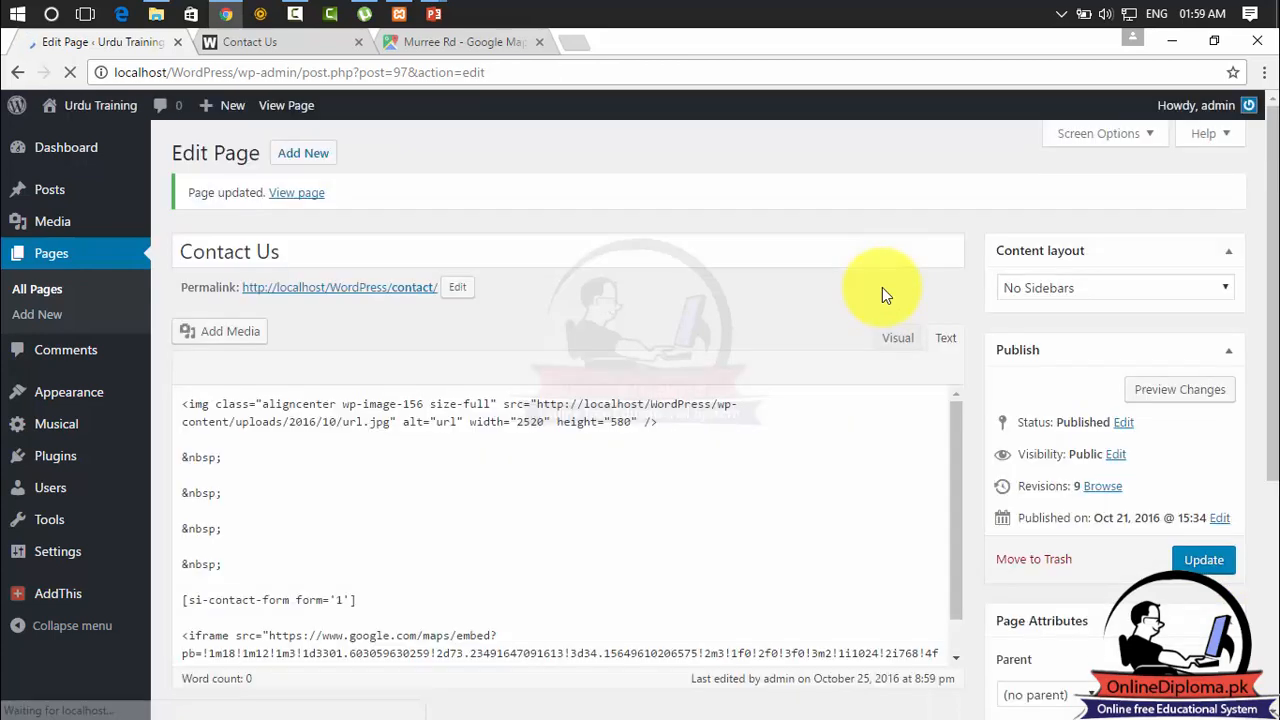
click(298, 44)
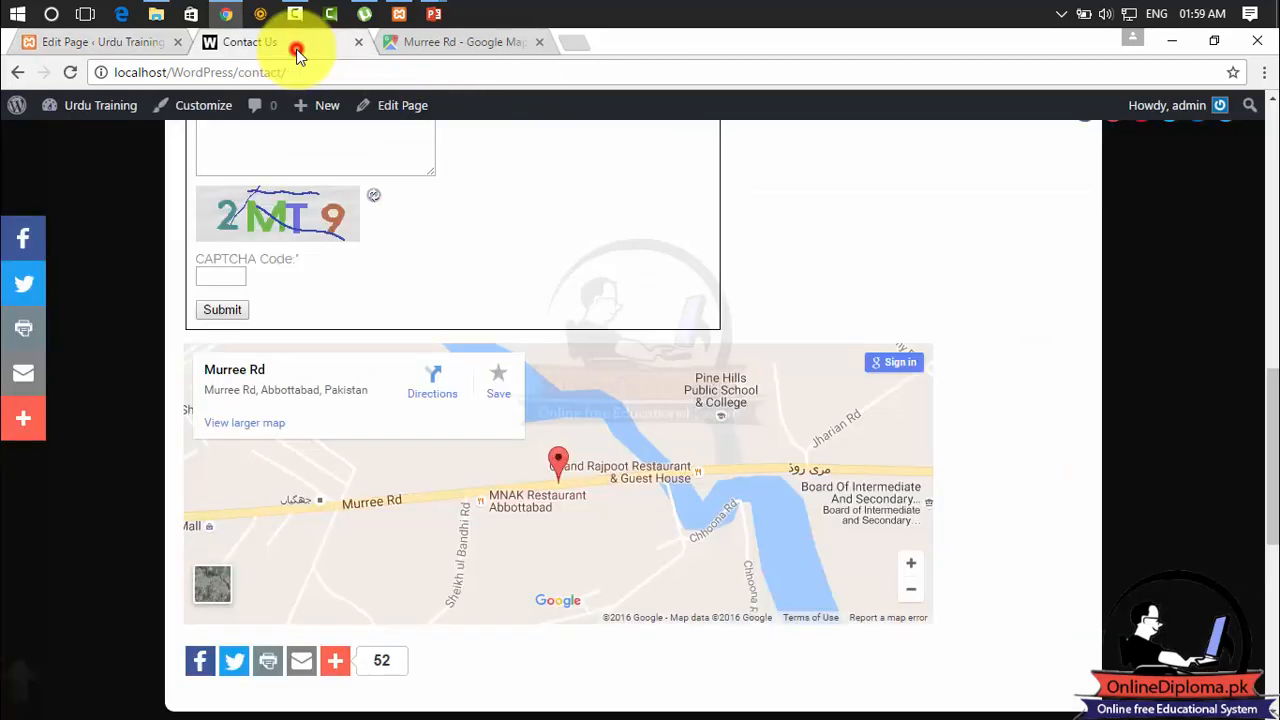
click(69, 79)
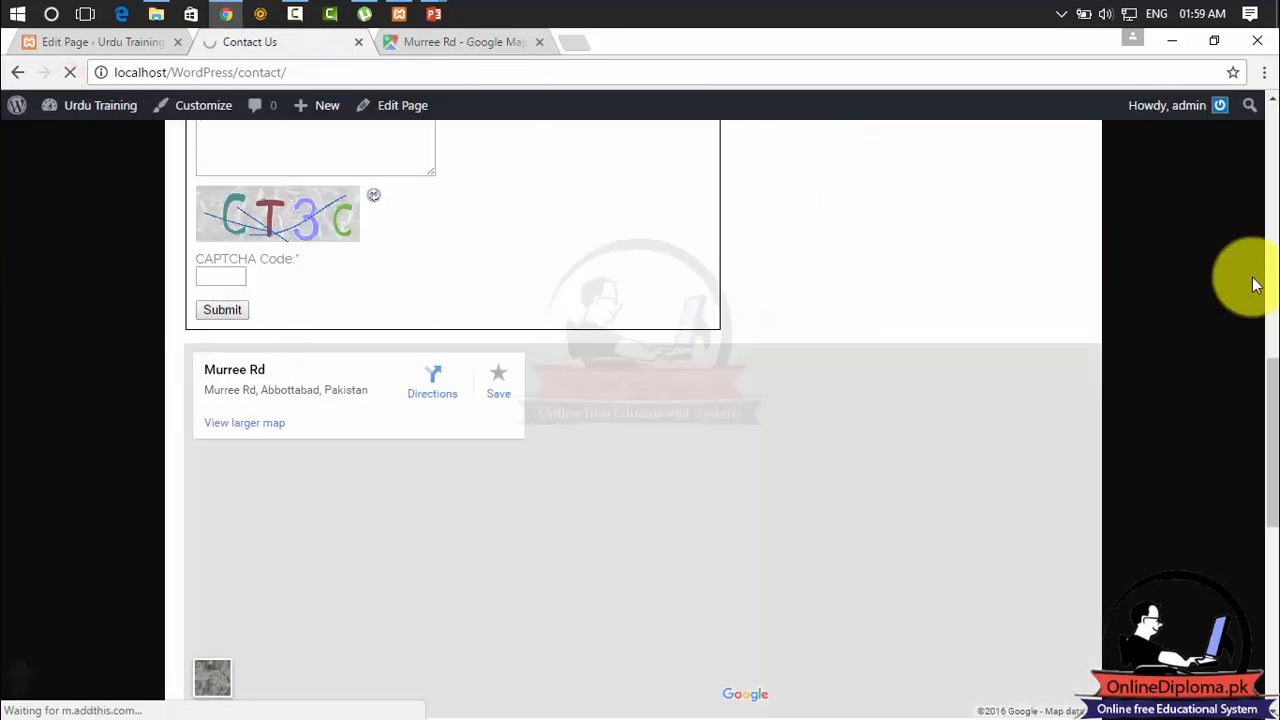
mouse_move(1272, 378)
mouse_down()
mouse_move(1272, 428)
mouse_move(1272, 394)
mouse_up()
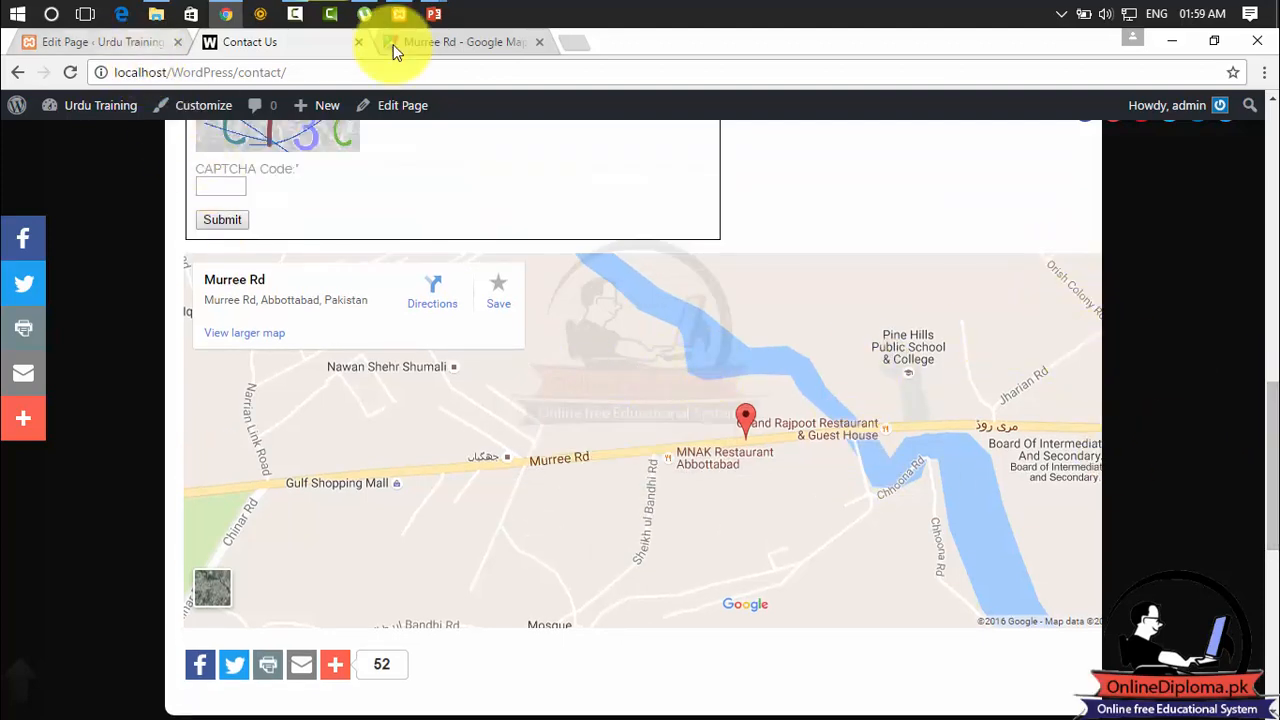
Return to the Google Maps embed options, set the custom map width to 1000, and copy the embed code.
click(425, 43)
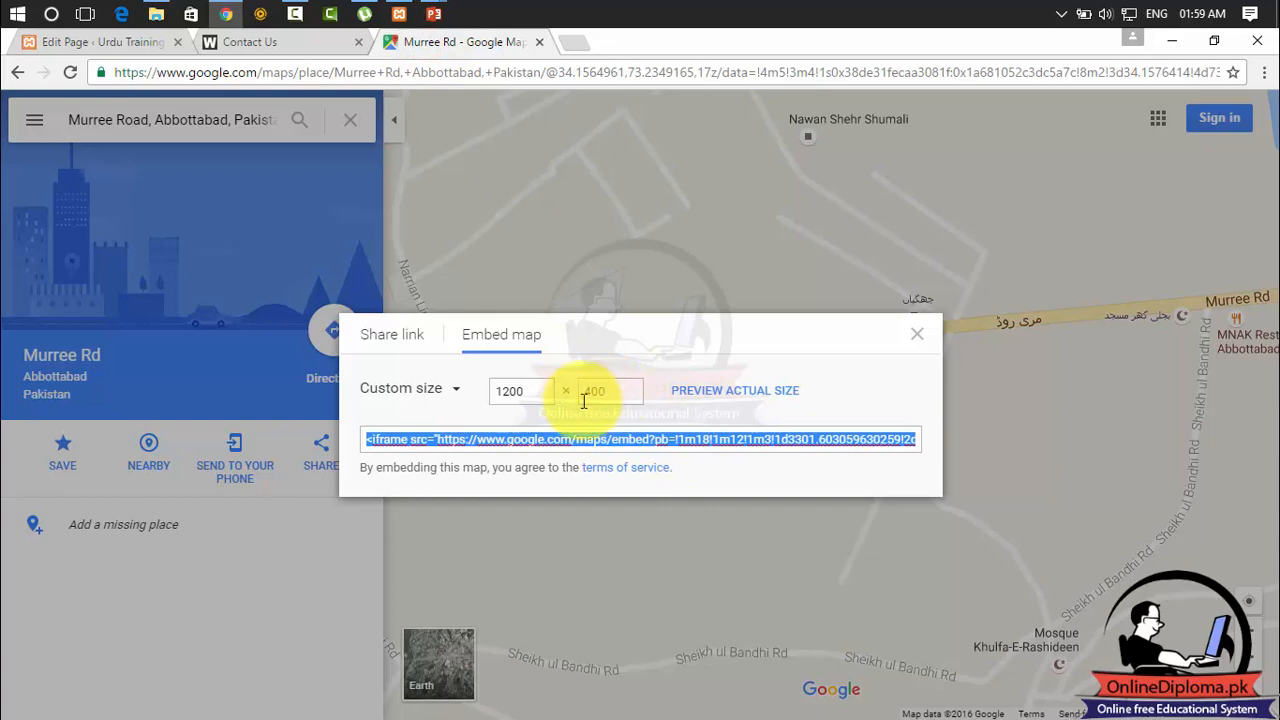
double_click(530, 391)
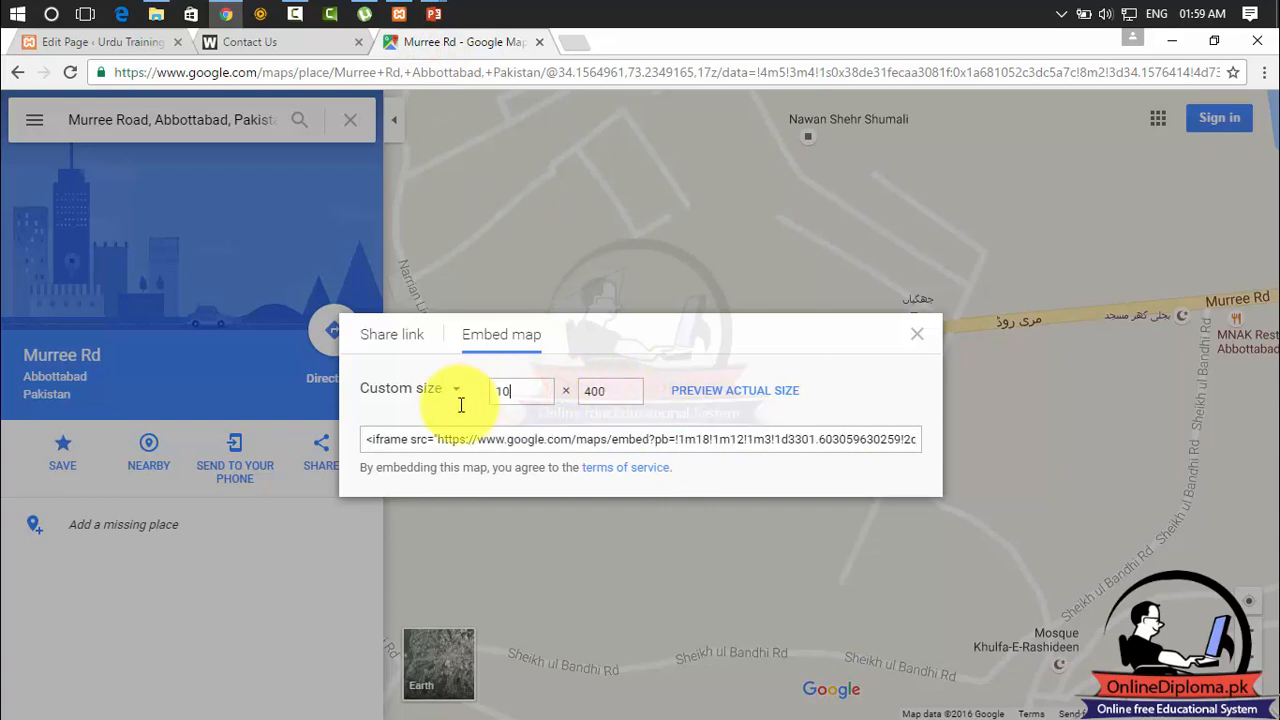
text(1000)
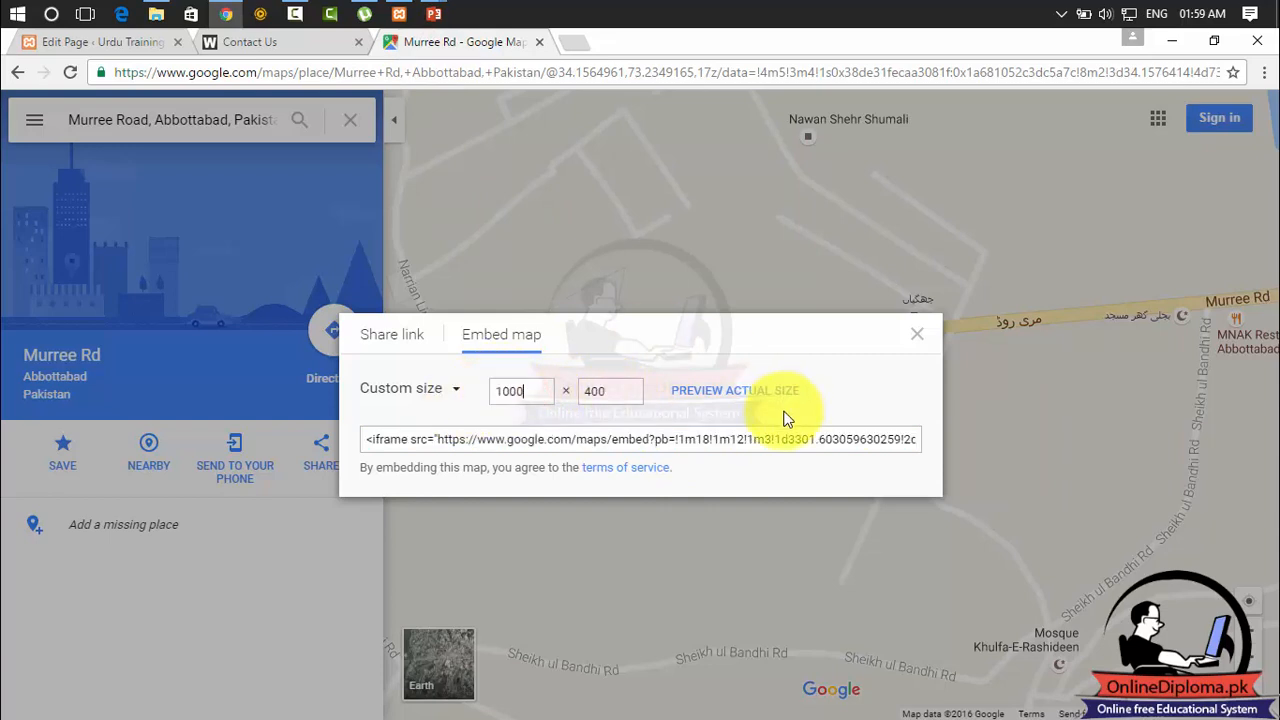
click(761, 441)
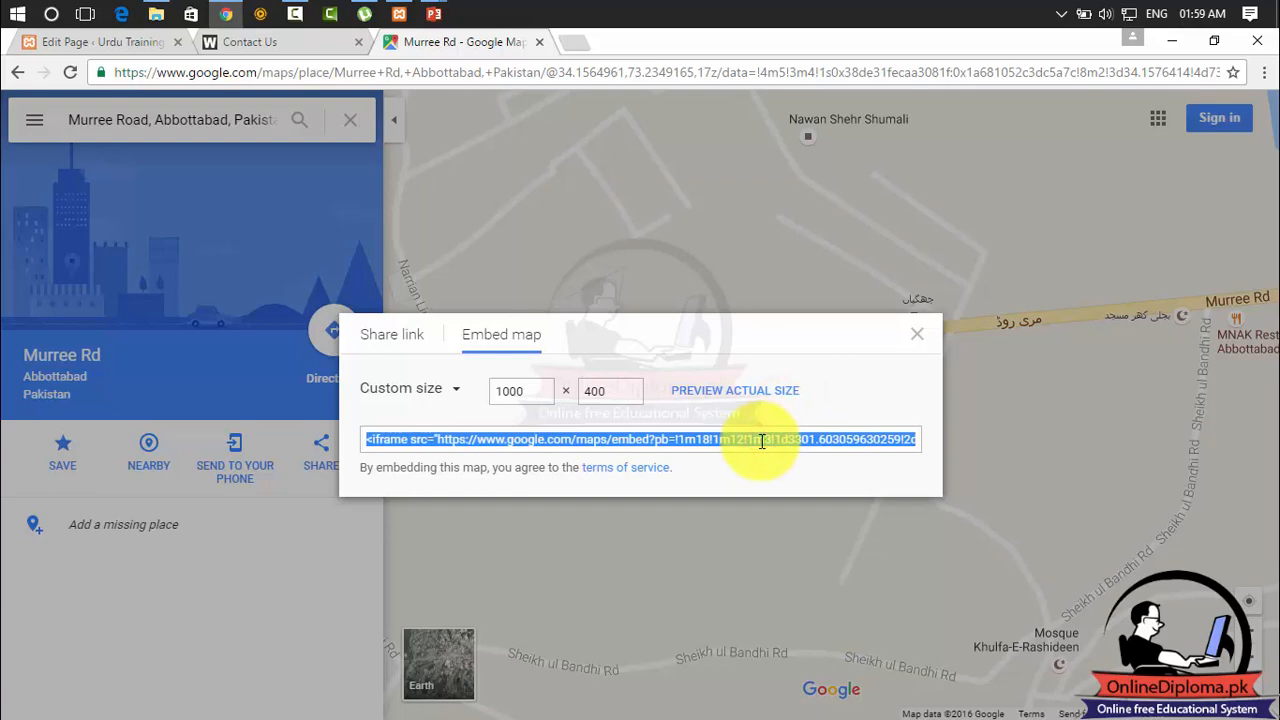
Replace the Contact Us page's map iframe with the copied 1000 × 400 code, then update the page and reload its live version.
click(262, 40)
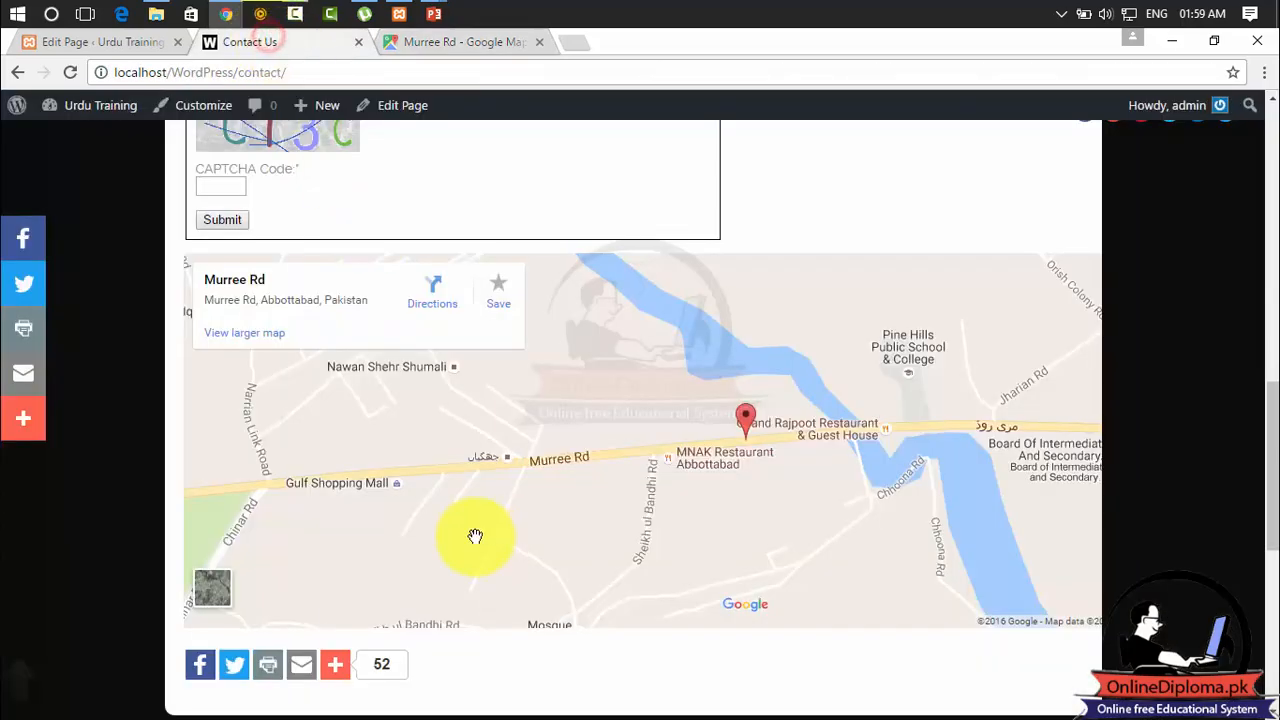
click(150, 40)
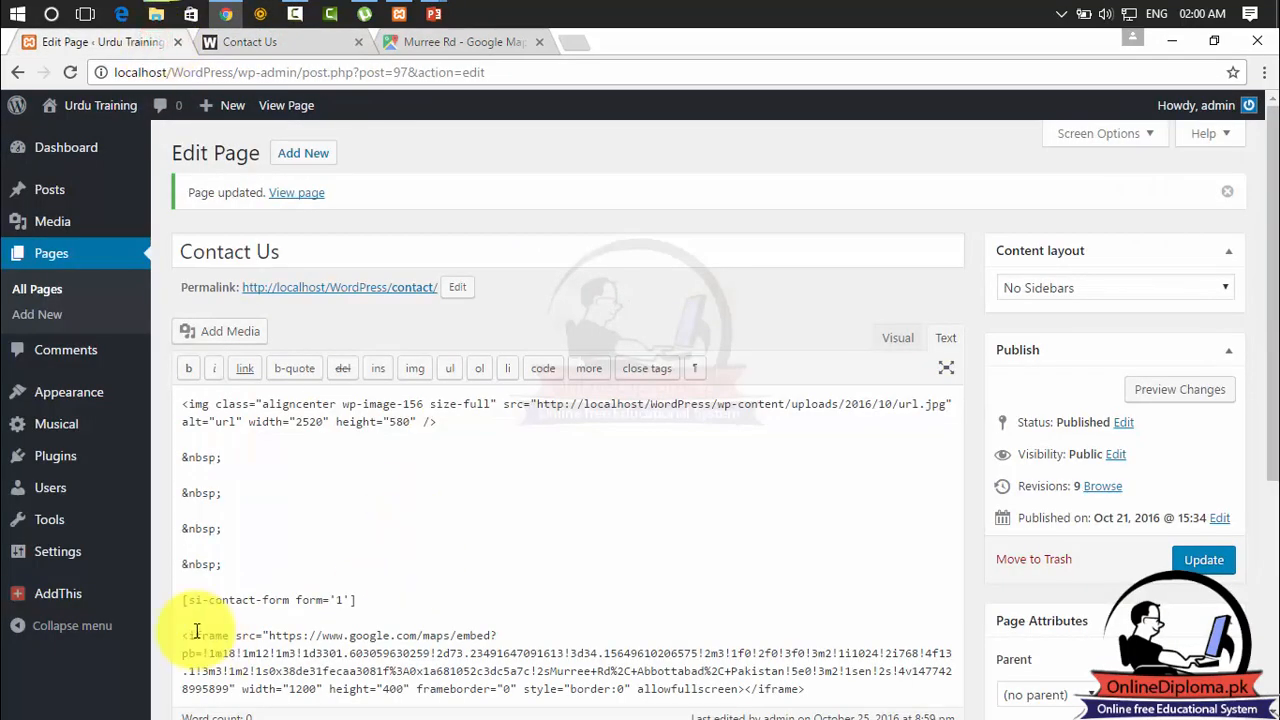
drag(182, 635, 1030, 715)
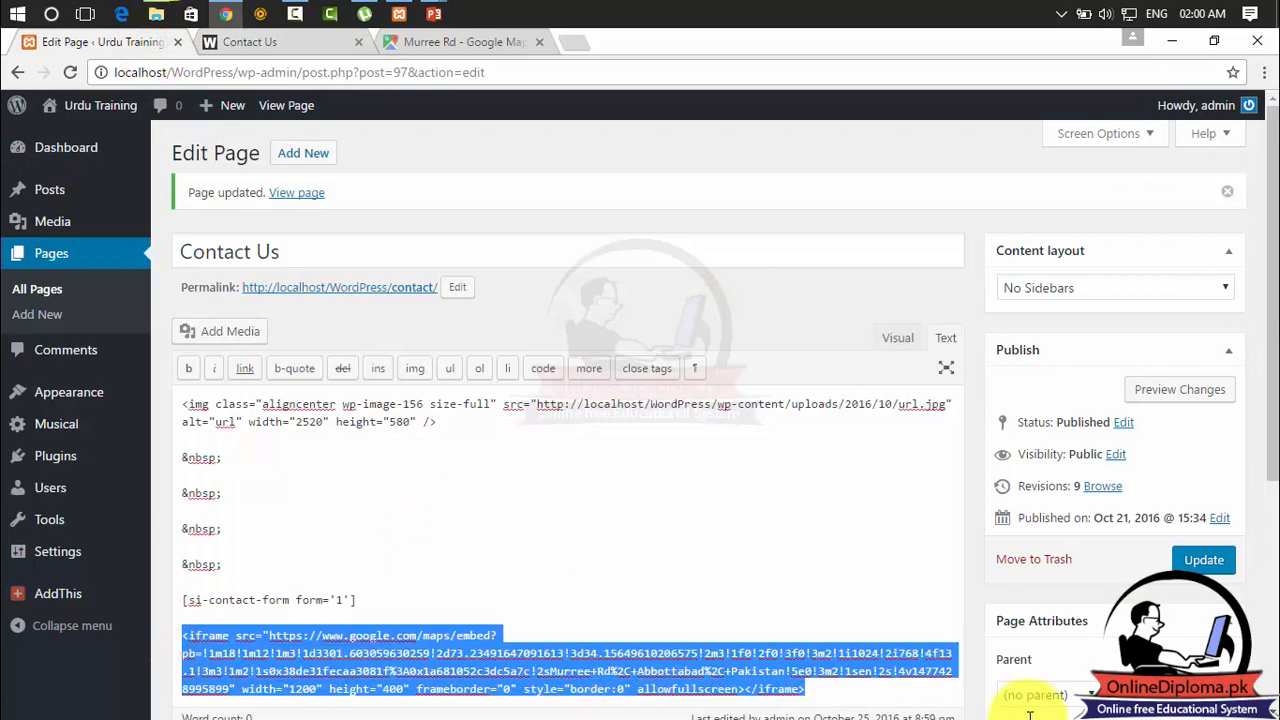
key(ctrl+v)
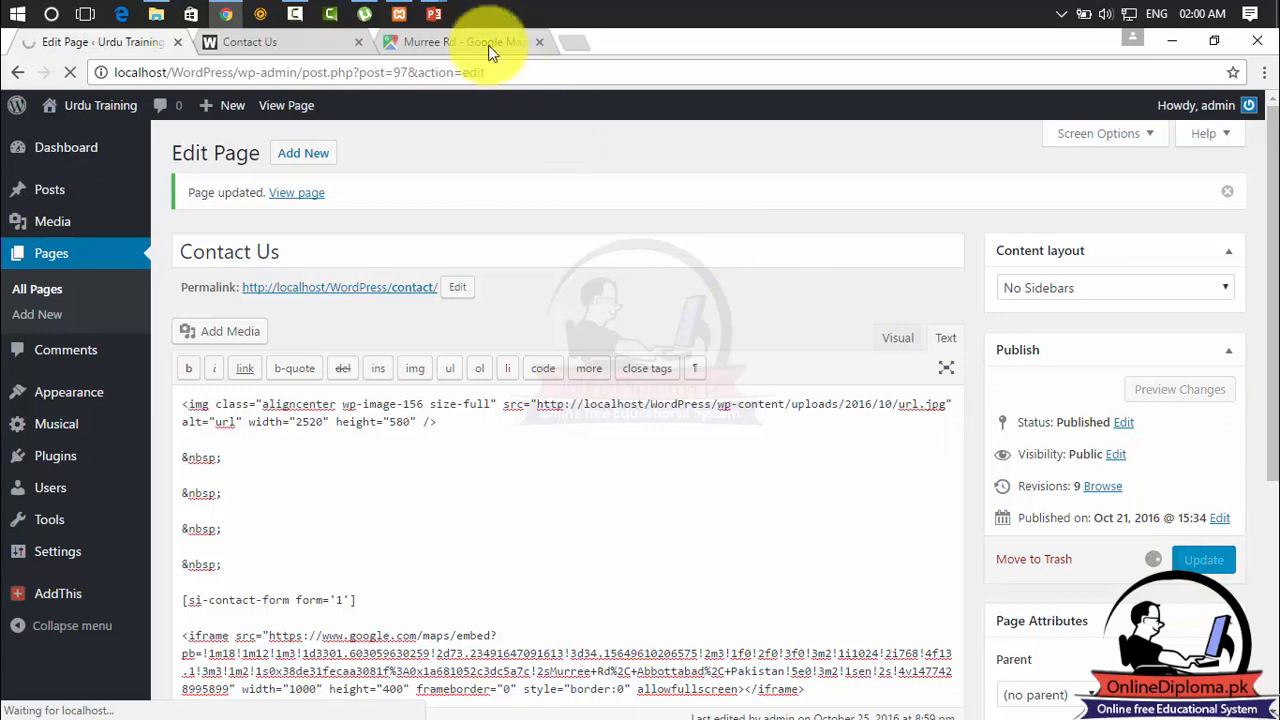
click(285, 56)
click(80, 68)
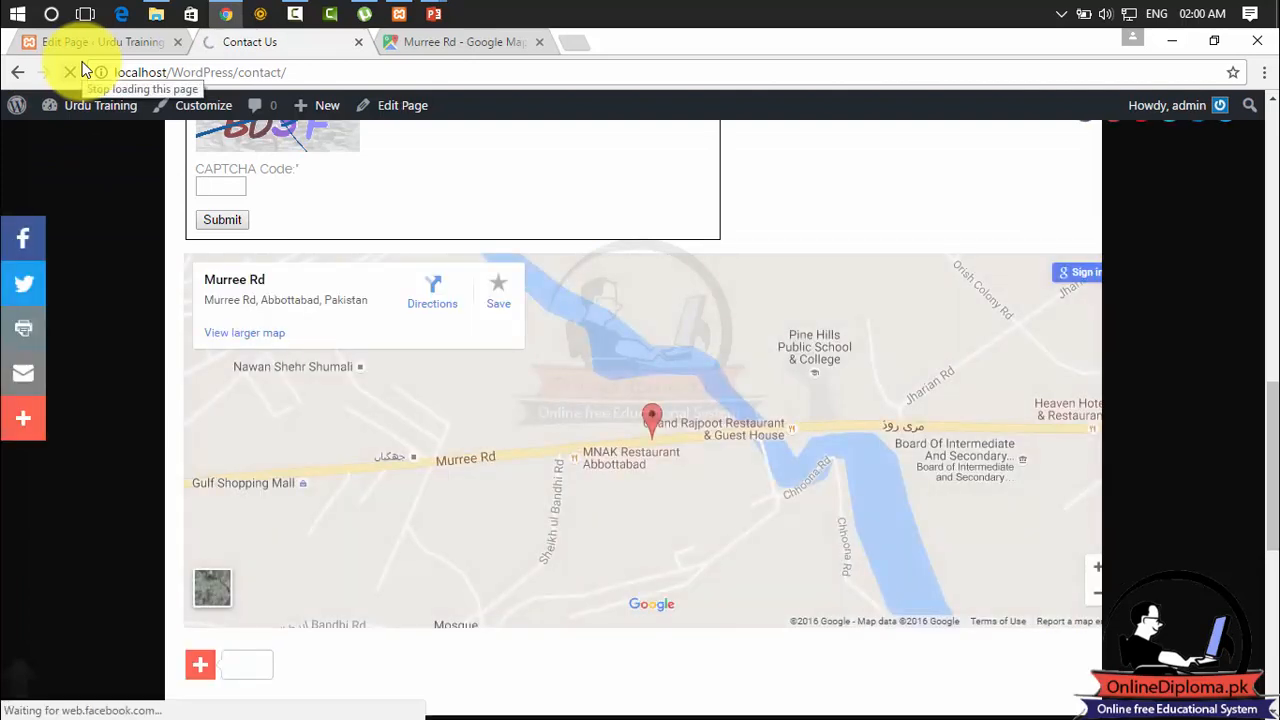
Set the custom map width to 900 in the Google Maps embed options and copy the embed code.
click(416, 44)
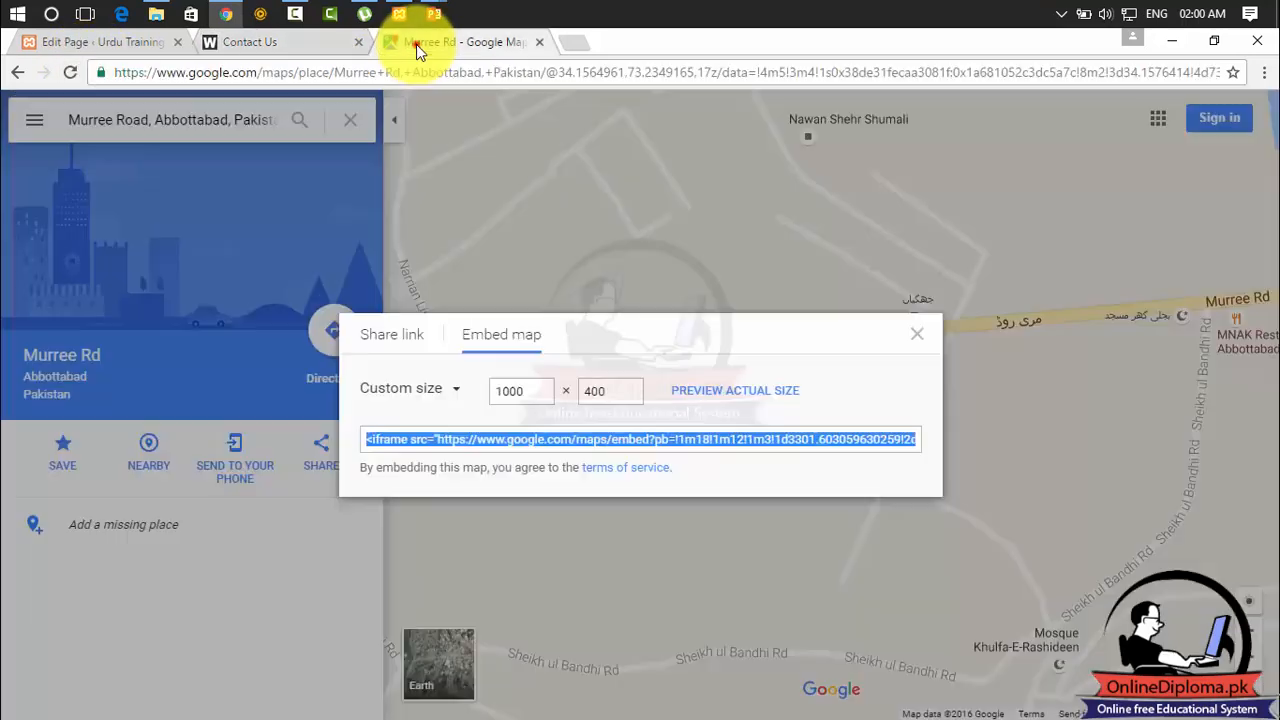
click(540, 391)
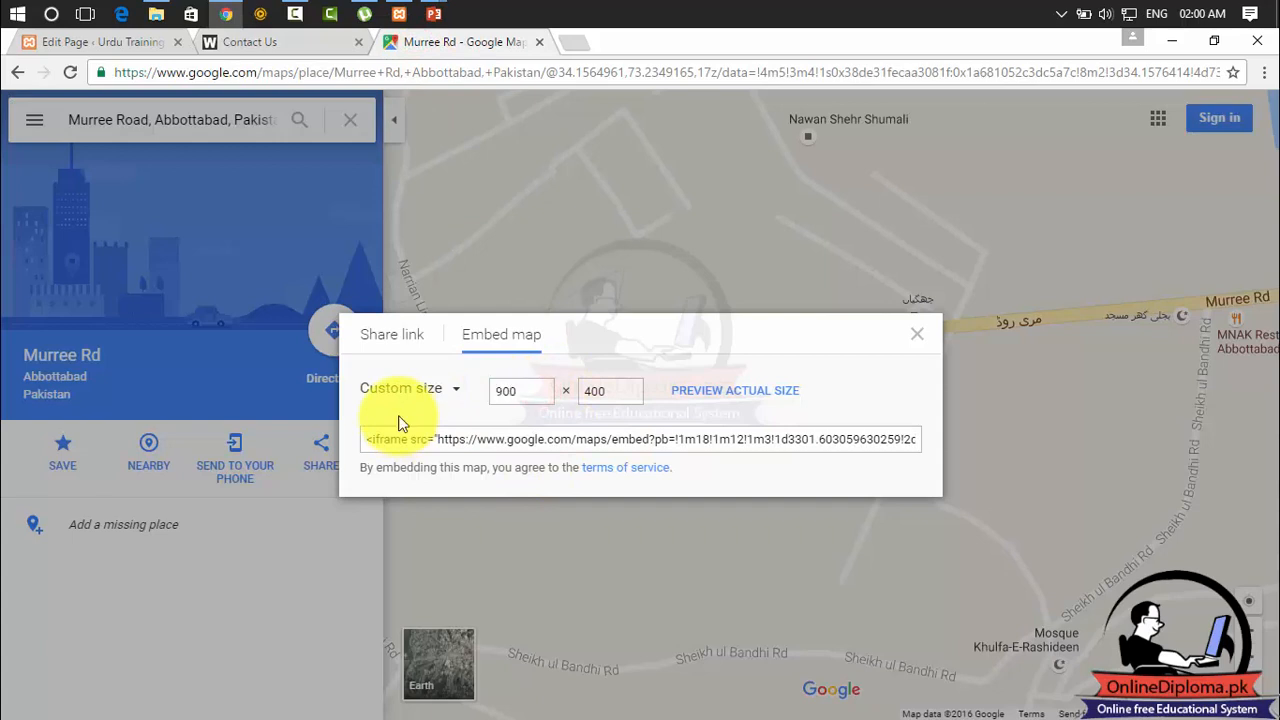
click(717, 441)
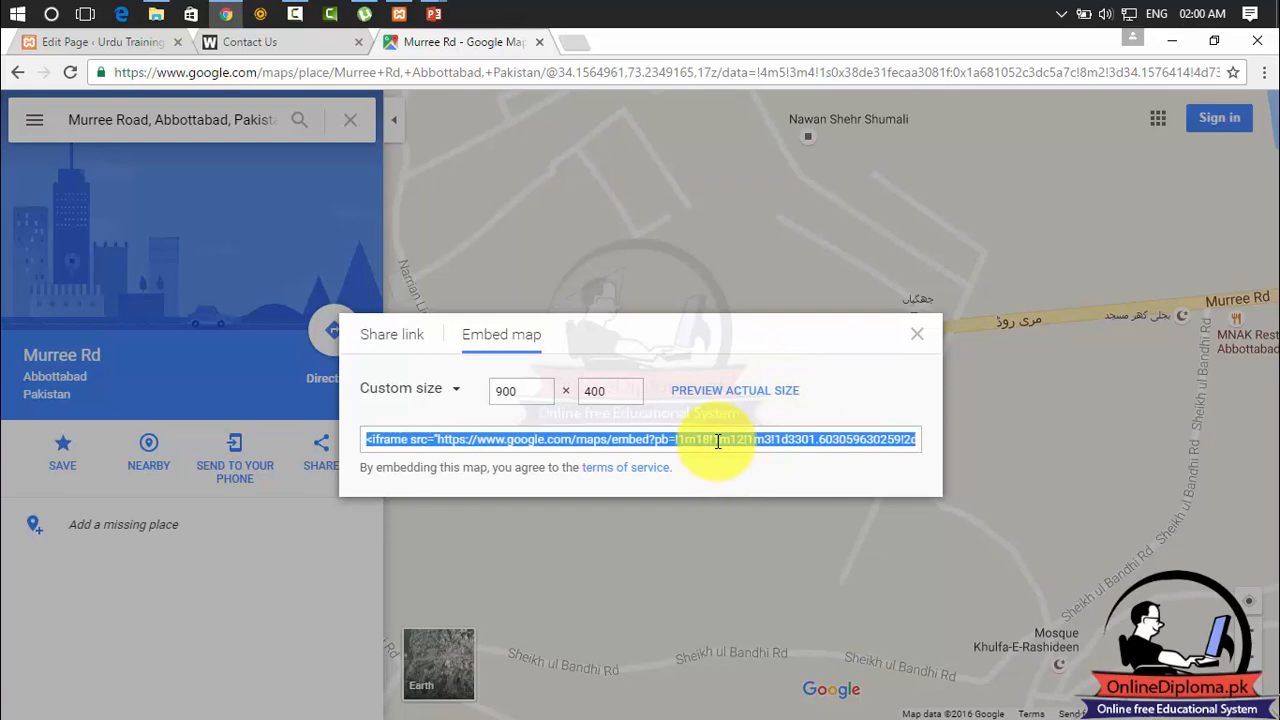
Replace the map iframe in the Contact Us page's source with the copied 900 × 400 embed code.
click(150, 38)
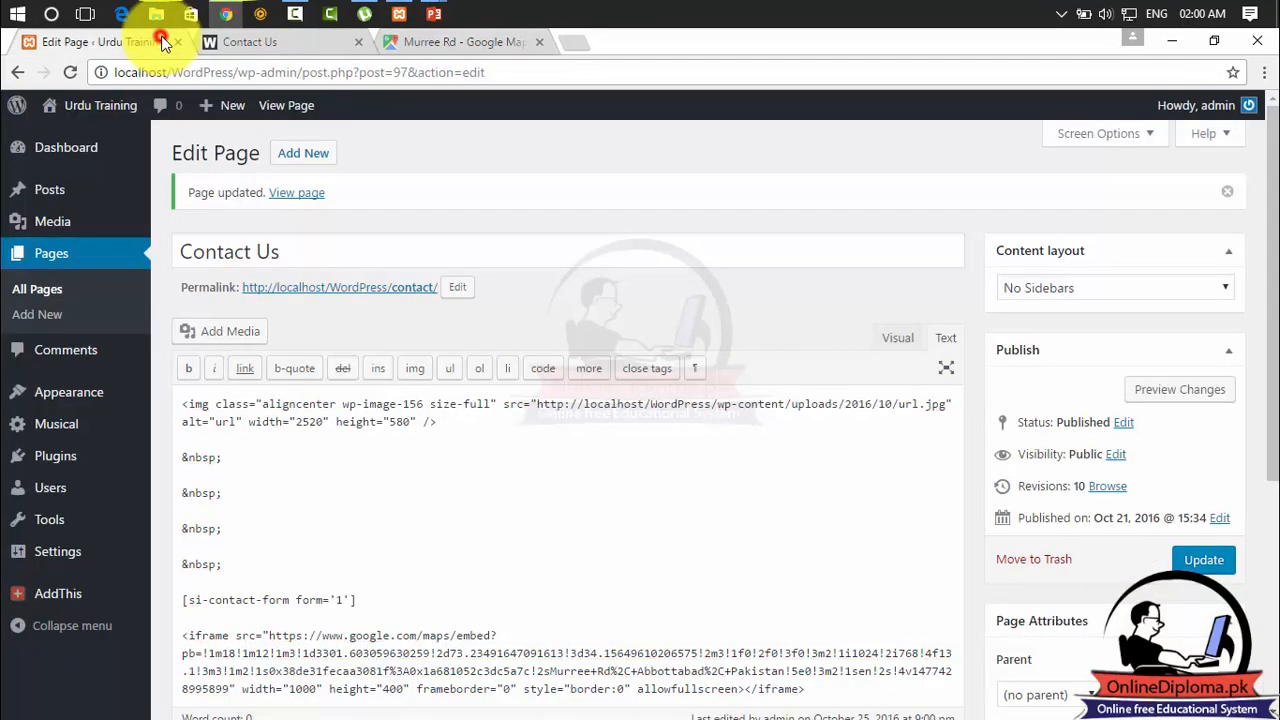
drag(182, 635, 806, 692)
key(ctrl+v)
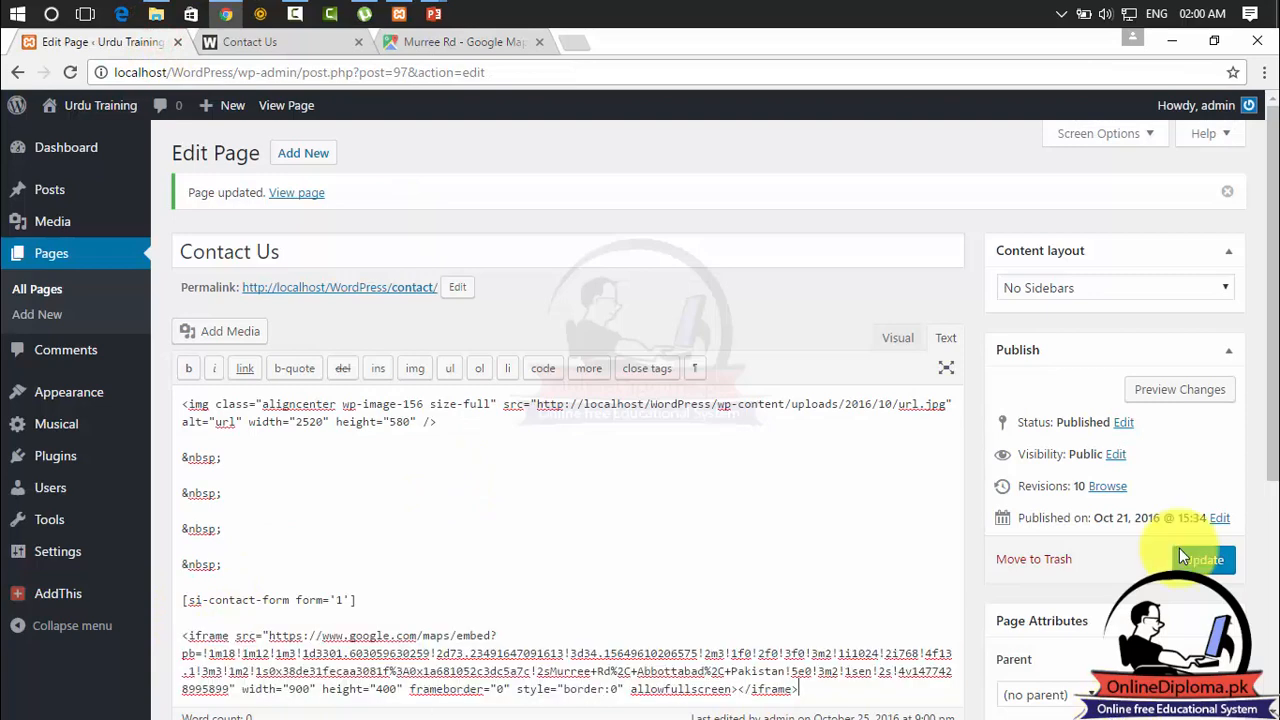
Update the Contact Us page with the 900 × 400 map and reload its live version to check the map's fit.
click(1200, 562)
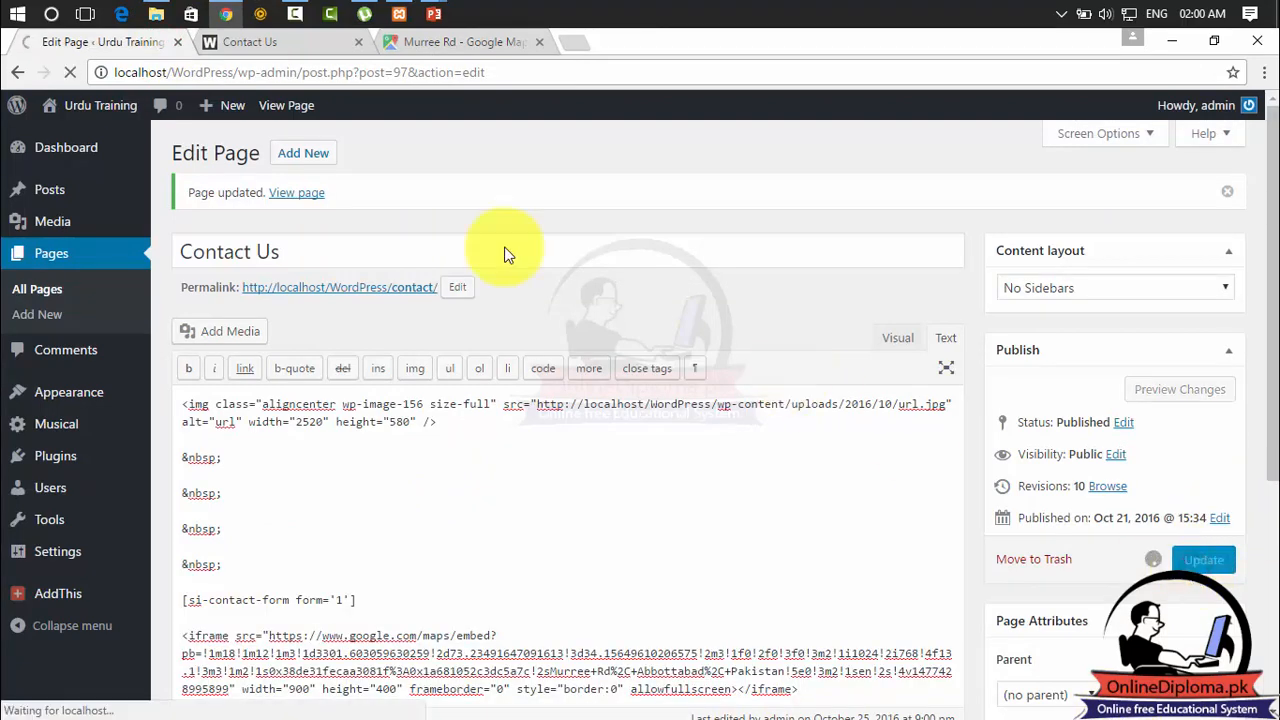
click(330, 45)
click(76, 75)
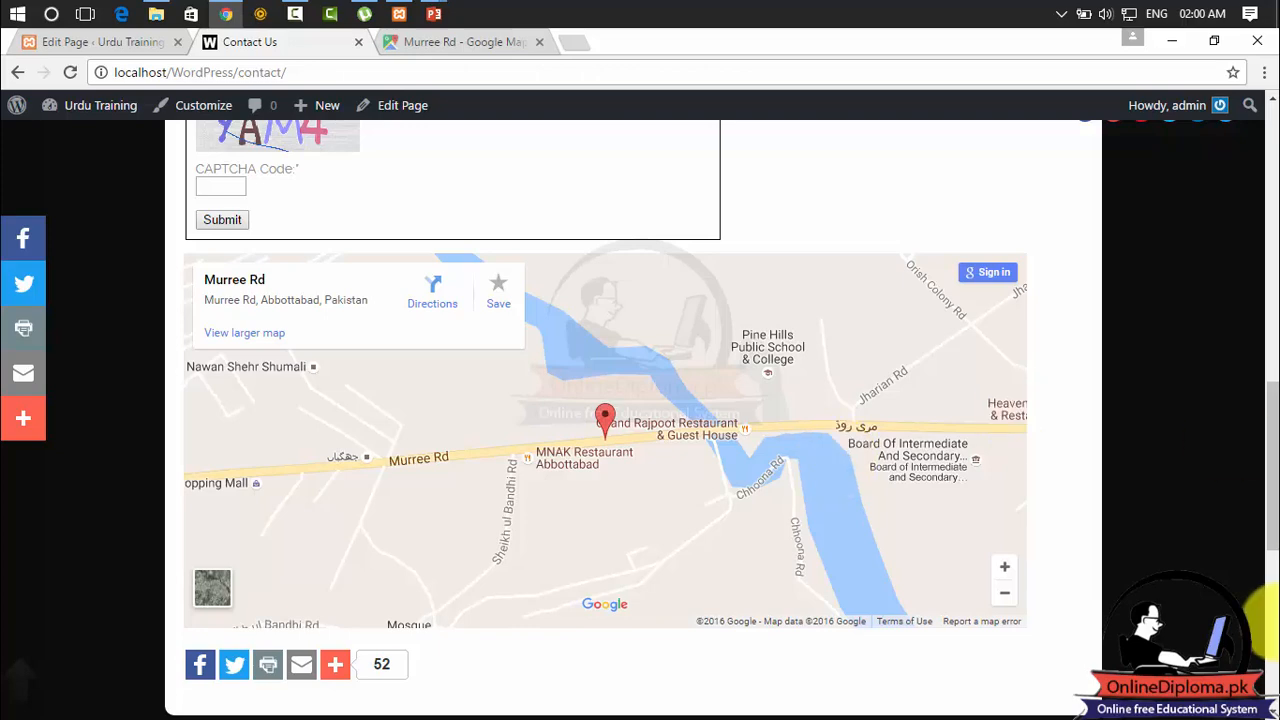
Open the live site's Privacy Policy page and About page to look over their content.
click(1272, 510)
drag(1272, 510, 1273, 205)
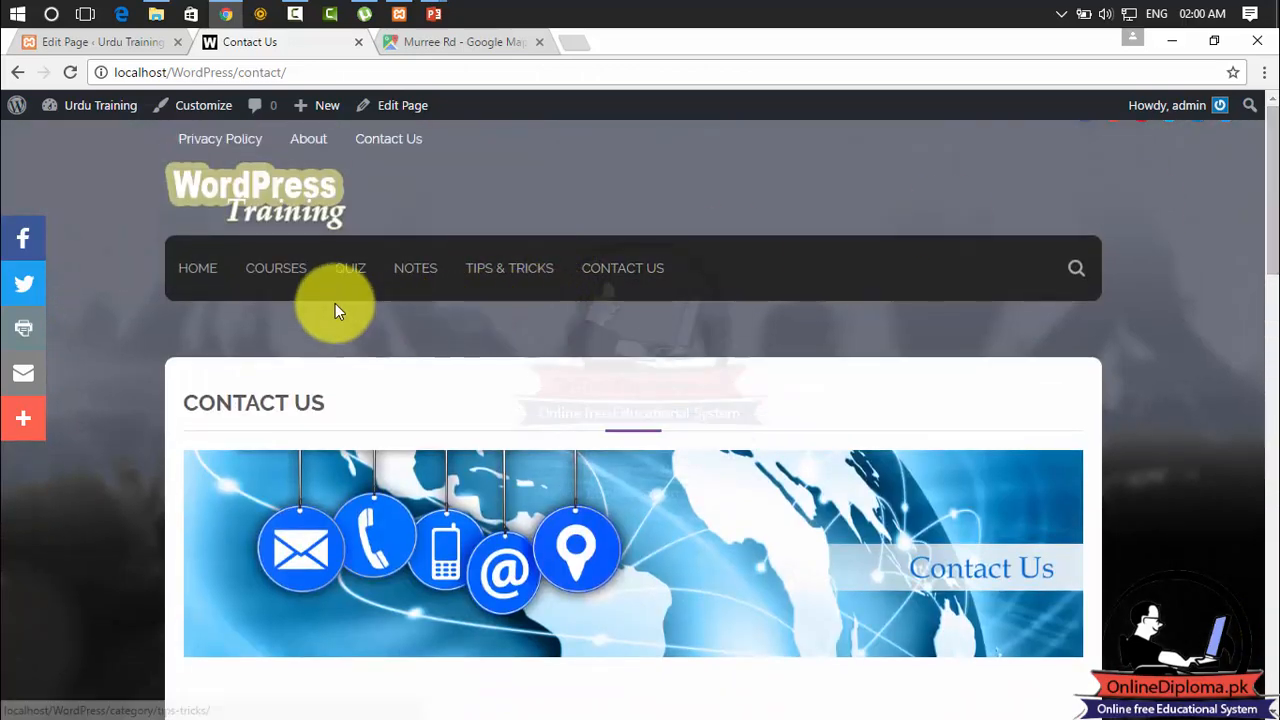
click(246, 140)
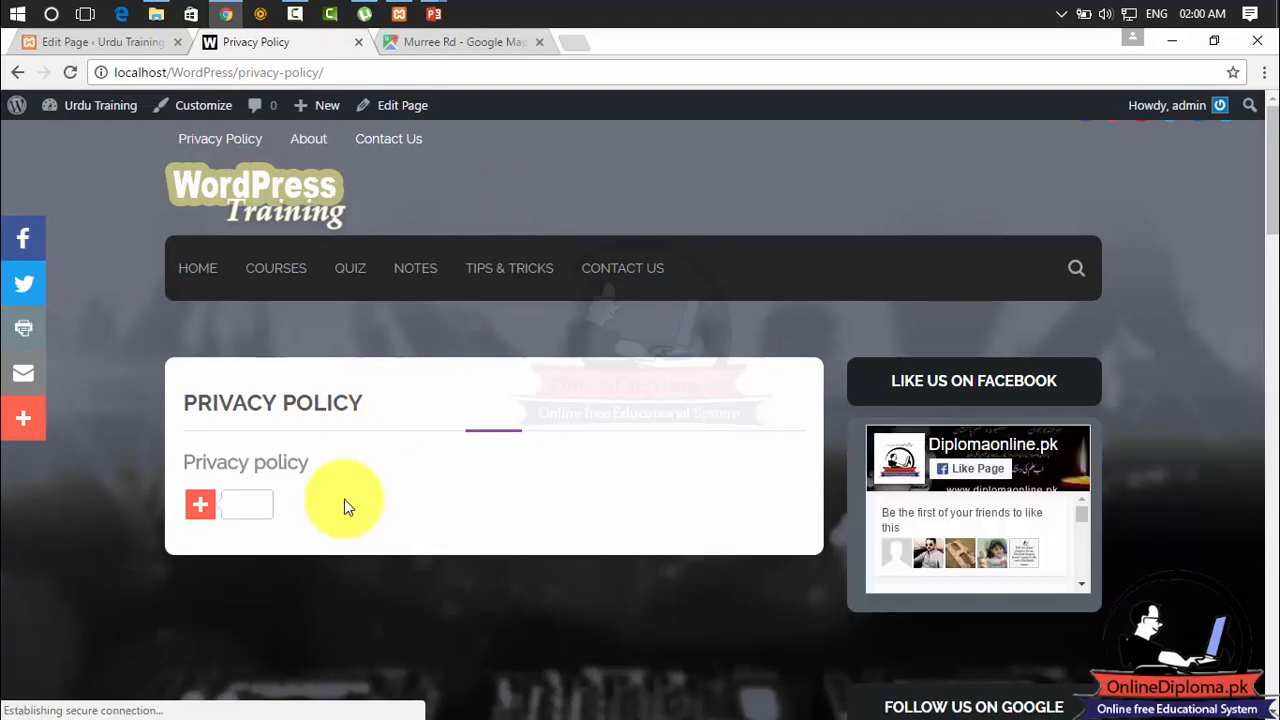
click(310, 139)
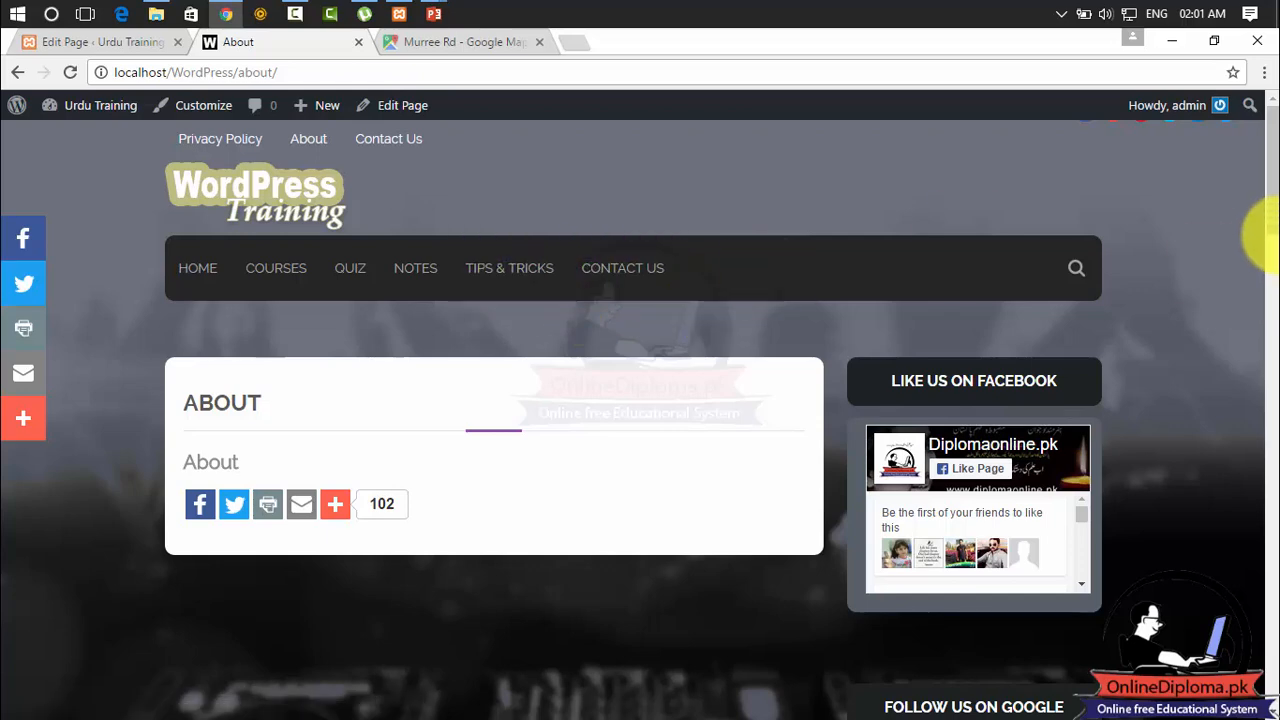
Look over the About page's sidebar widgets and the AutoDesk course categories offered by the live site.
drag(1264, 250, 1264, 318)
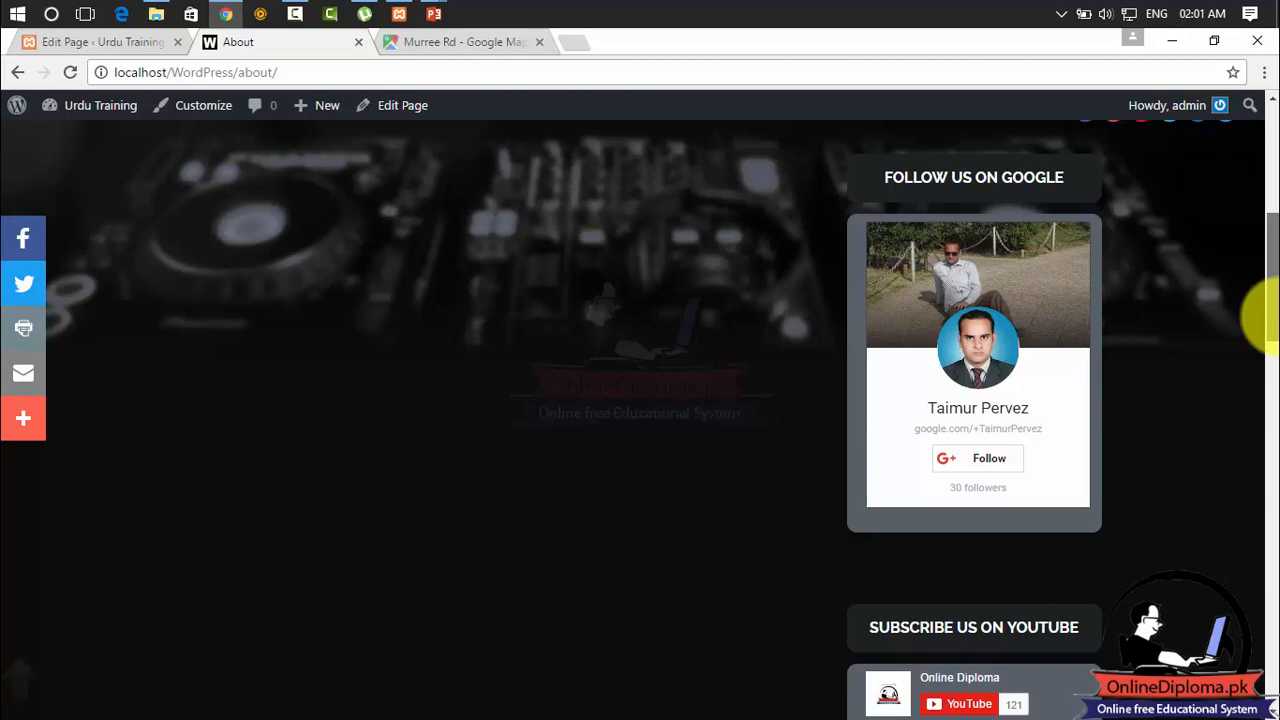
drag(1266, 316, 1252, 157)
mouse_move(257, 289)
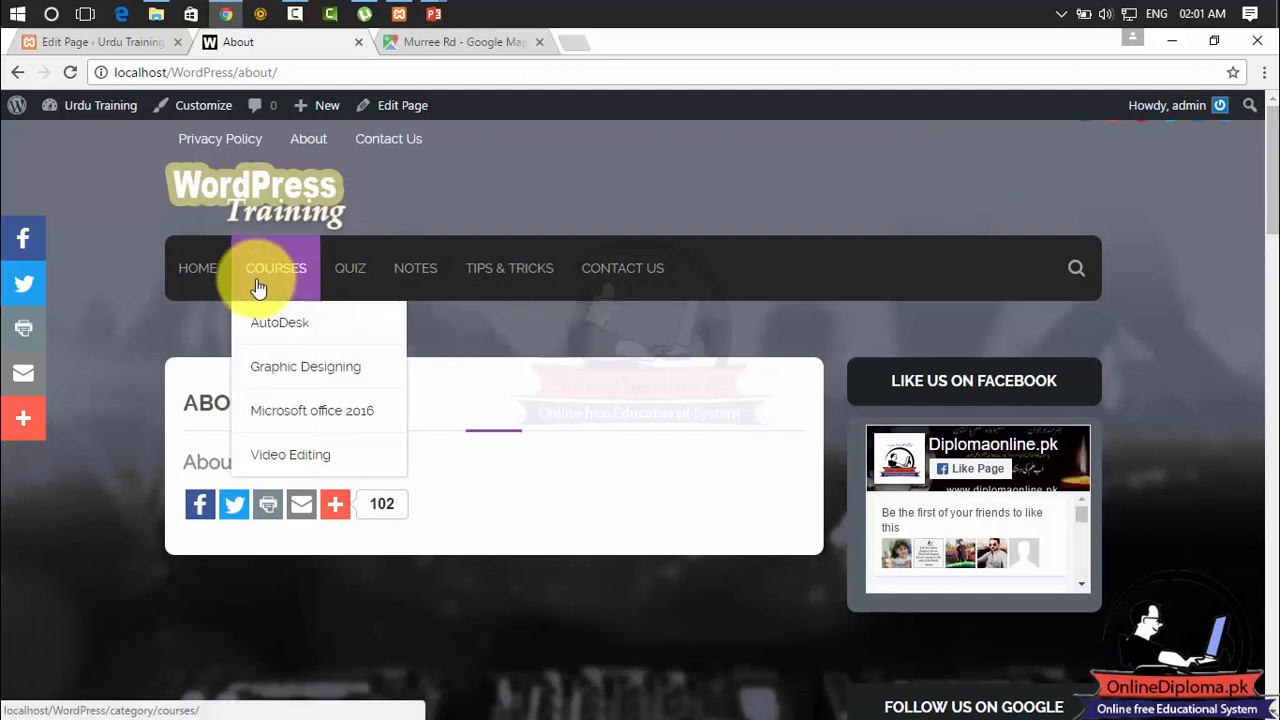
mouse_move(266, 344)
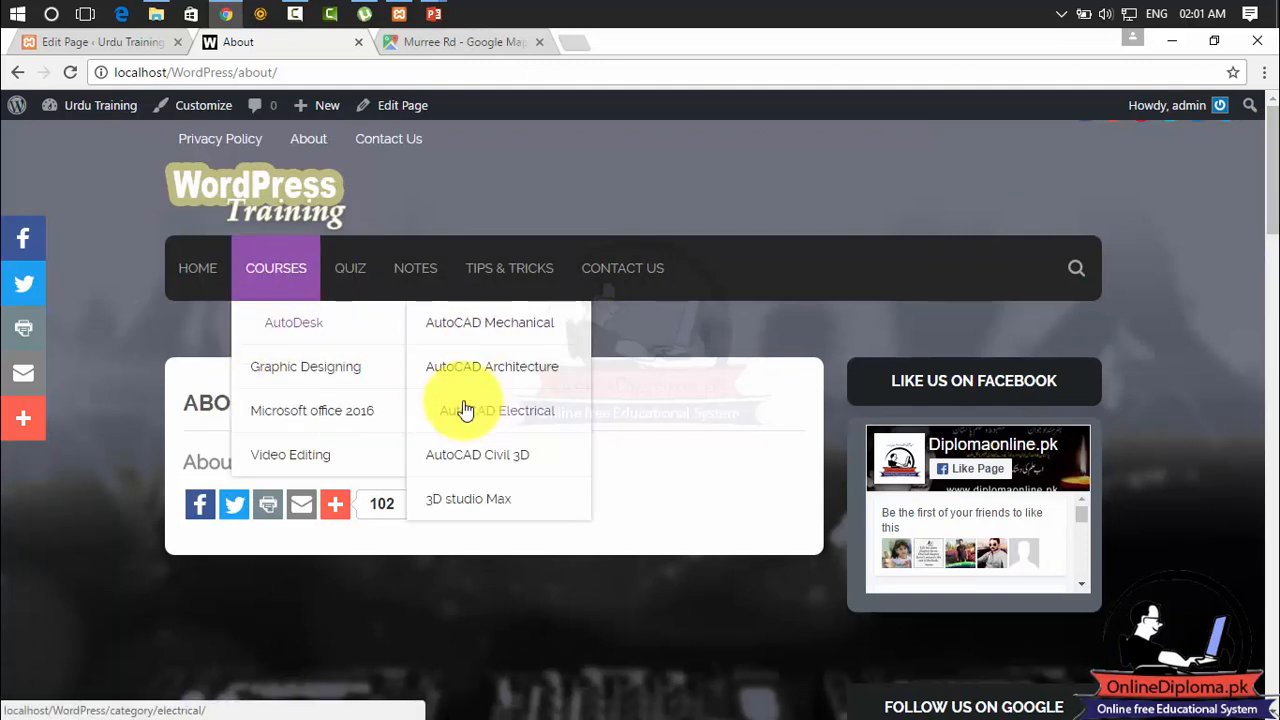
Create a new post titled "lesson 06" with the body text "this is lesson no 6".
click(125, 44)
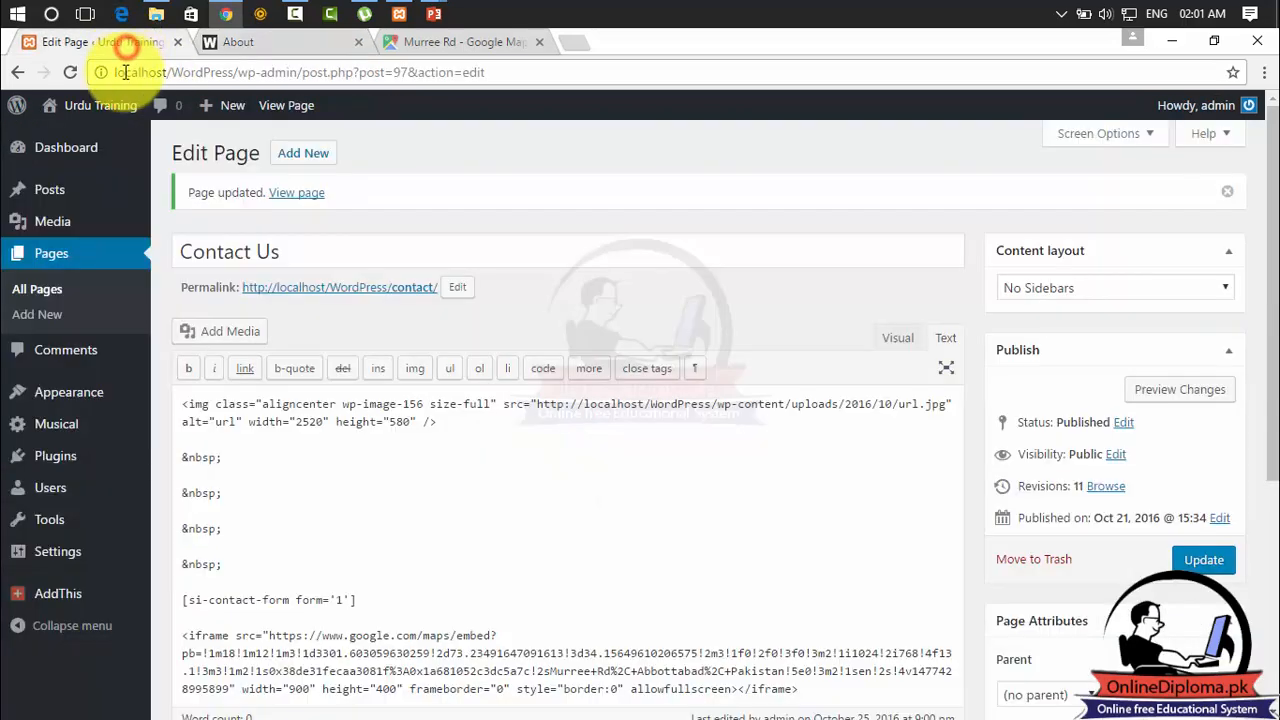
click(70, 195)
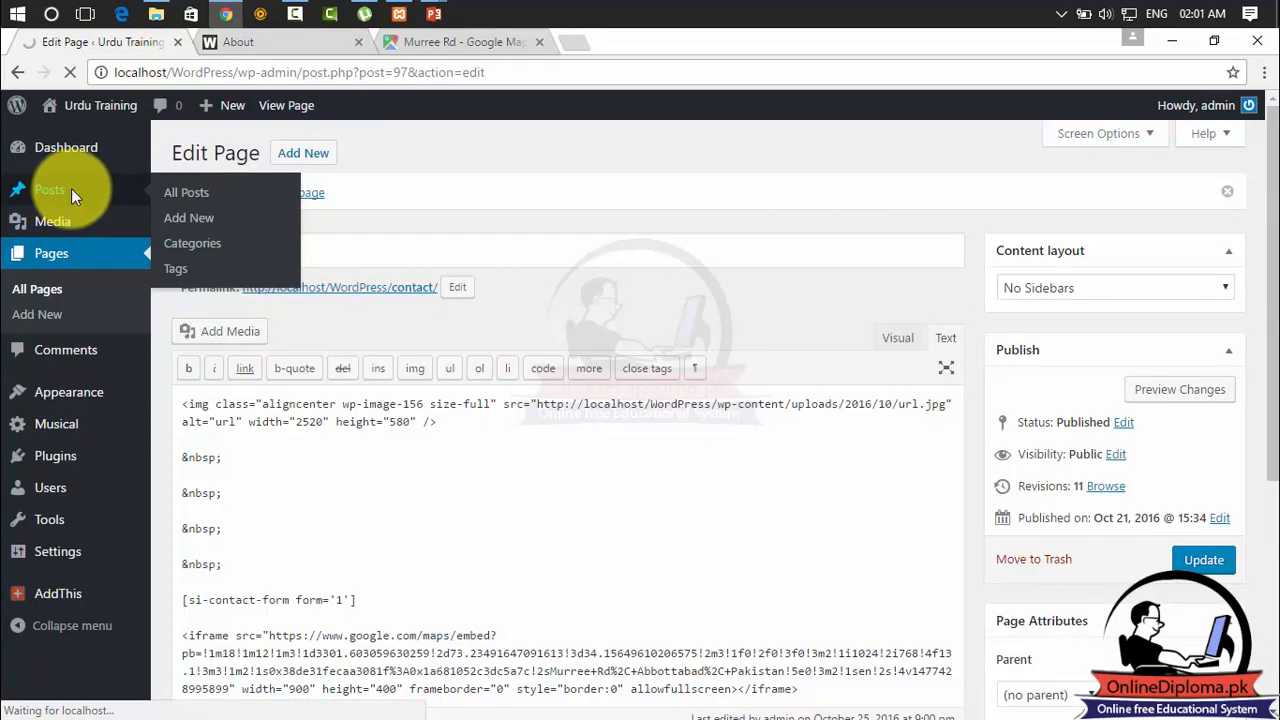
click(263, 155)
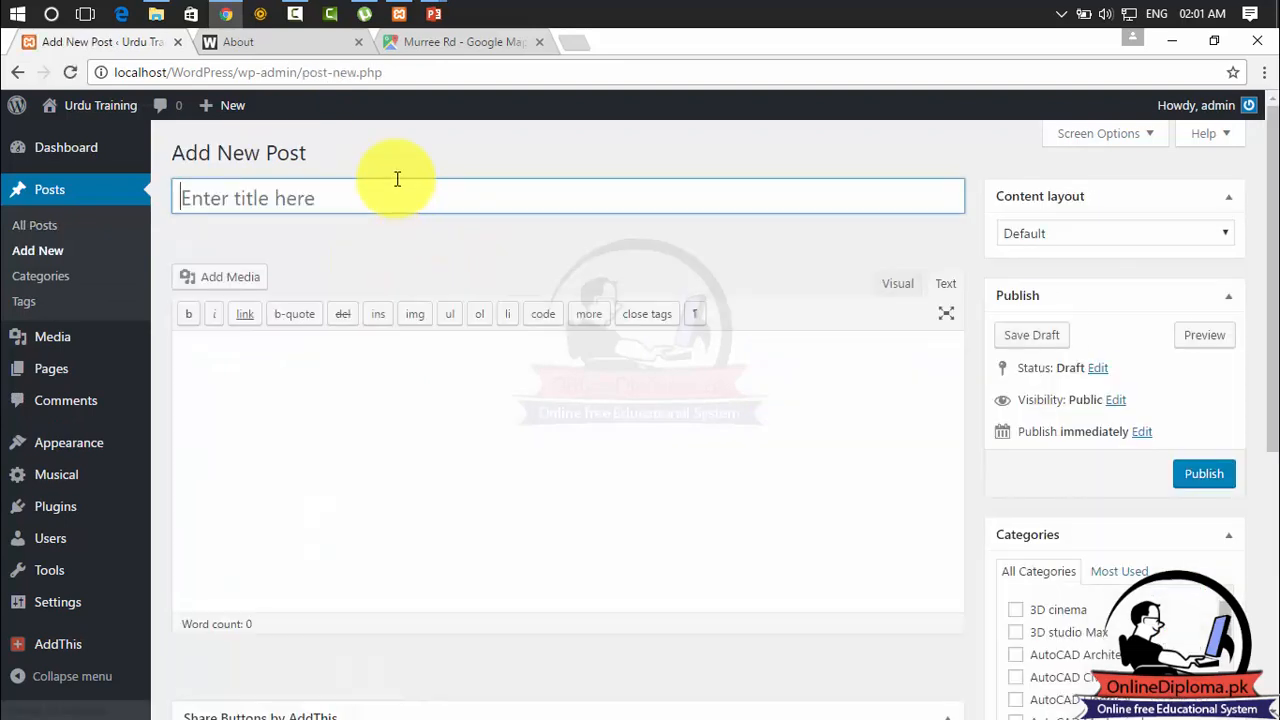
click(397, 179)
text(lesson 06)
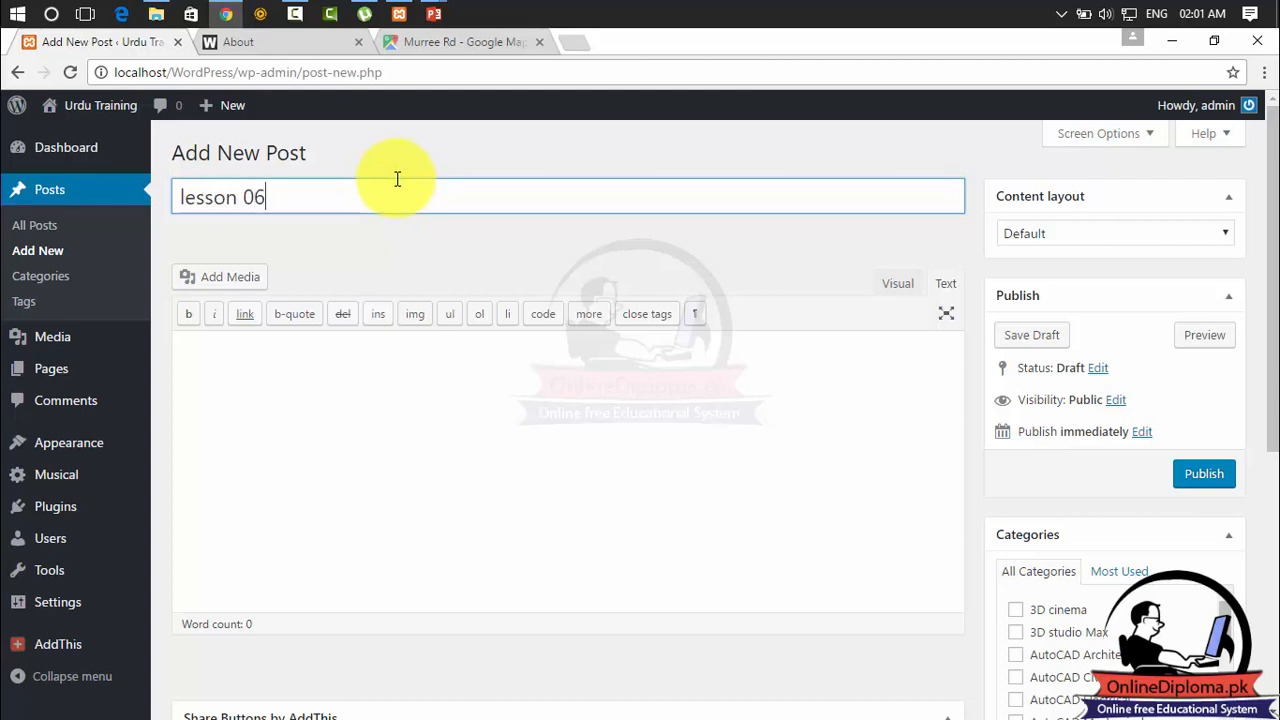
click(381, 366)
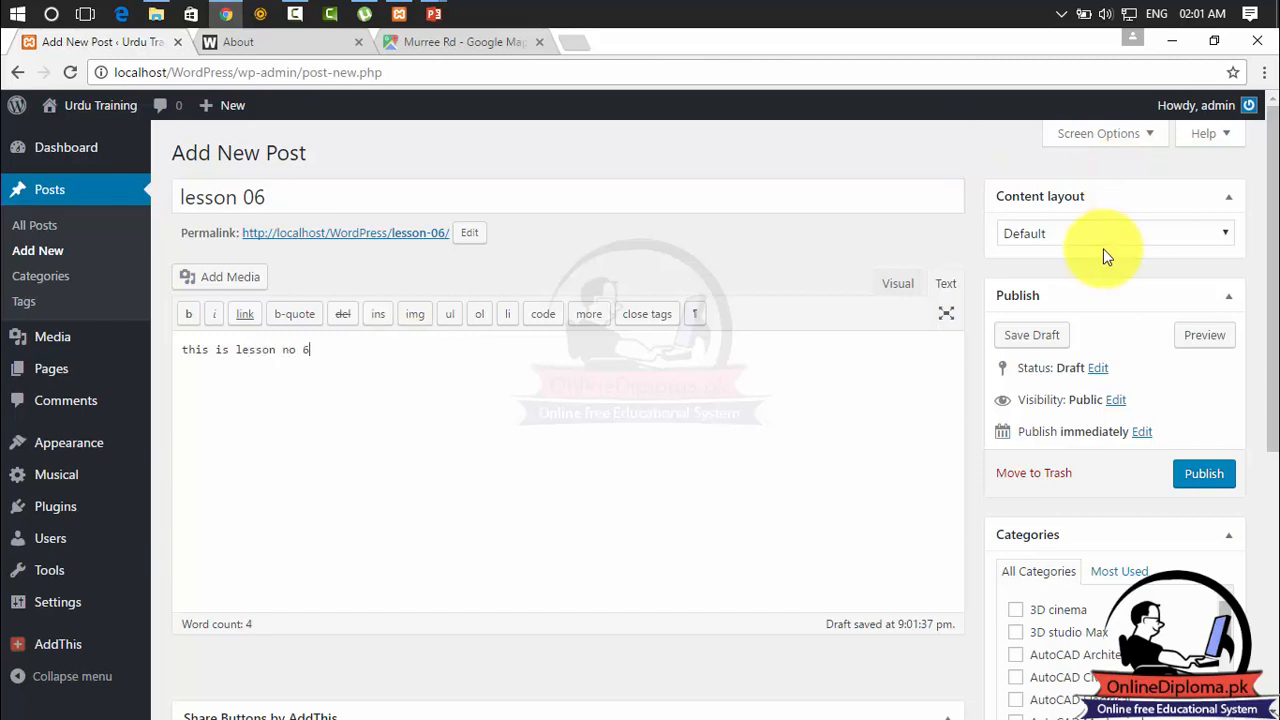
Assign the lesson 06 post to the AutoCAD Architecture and Corel Draw X7 categories and publish it.
drag(1272, 368, 1275, 487)
click(1224, 402)
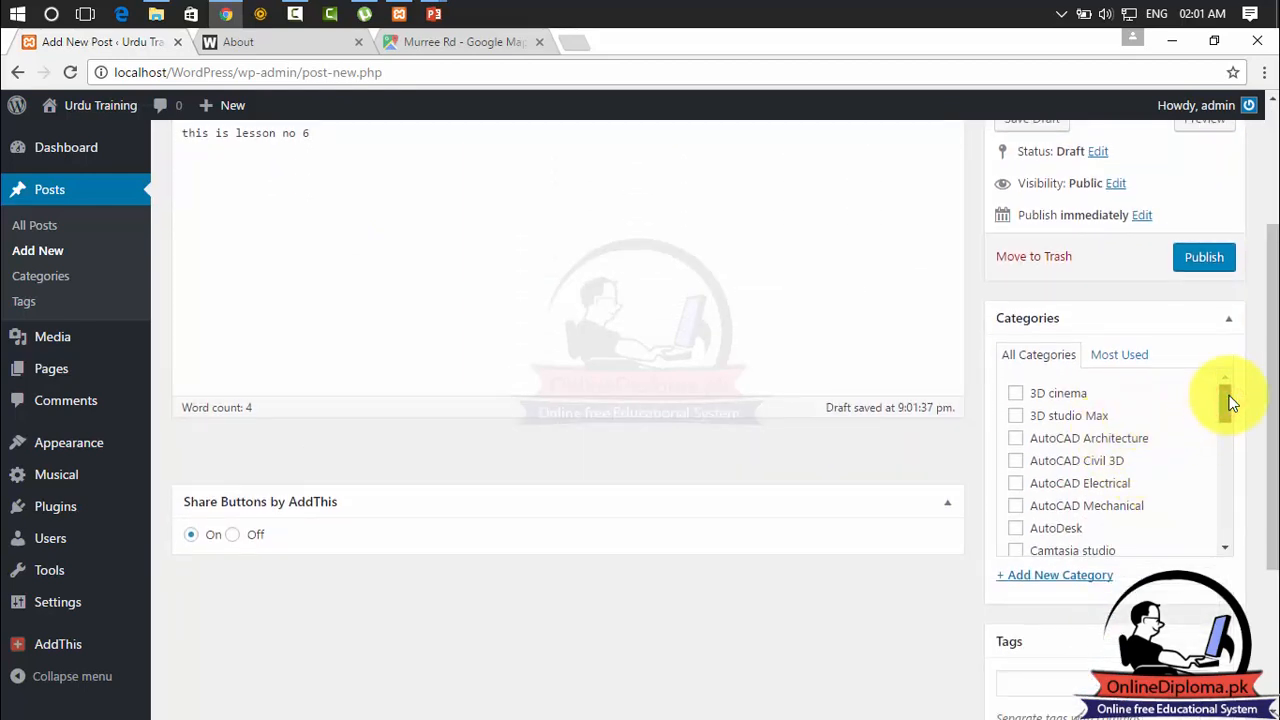
click(1118, 446)
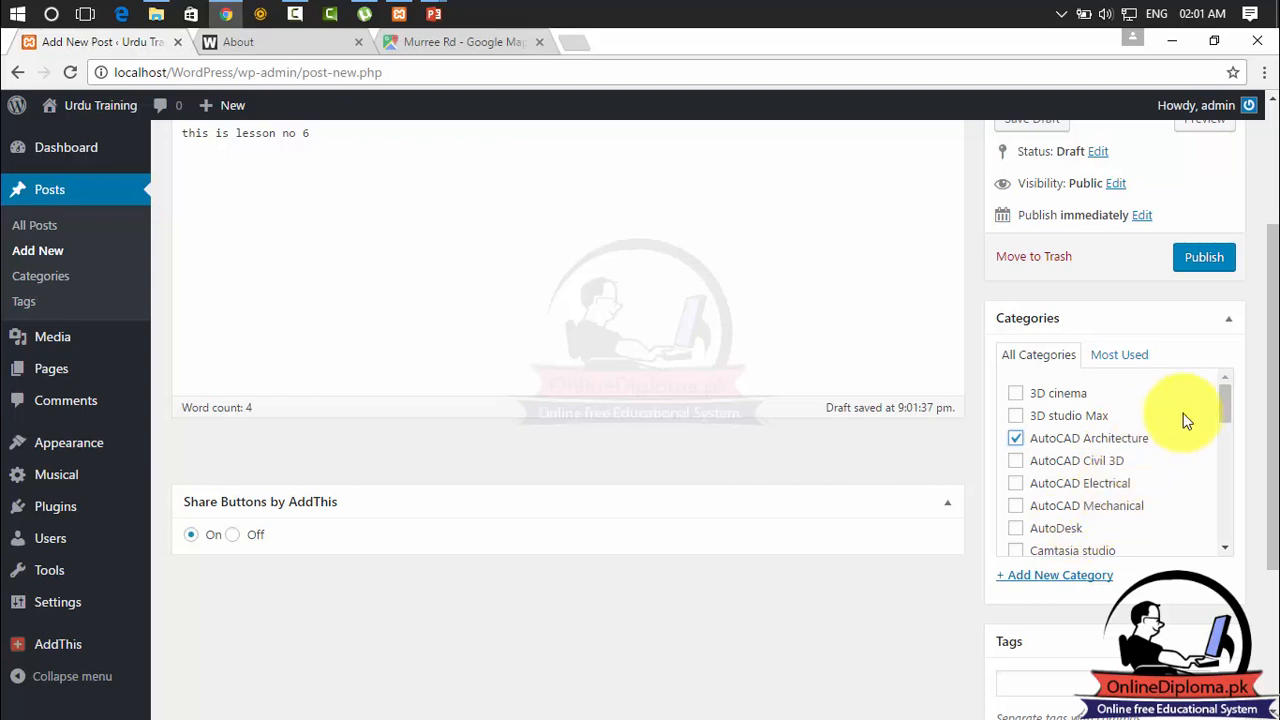
drag(1222, 415, 1230, 447)
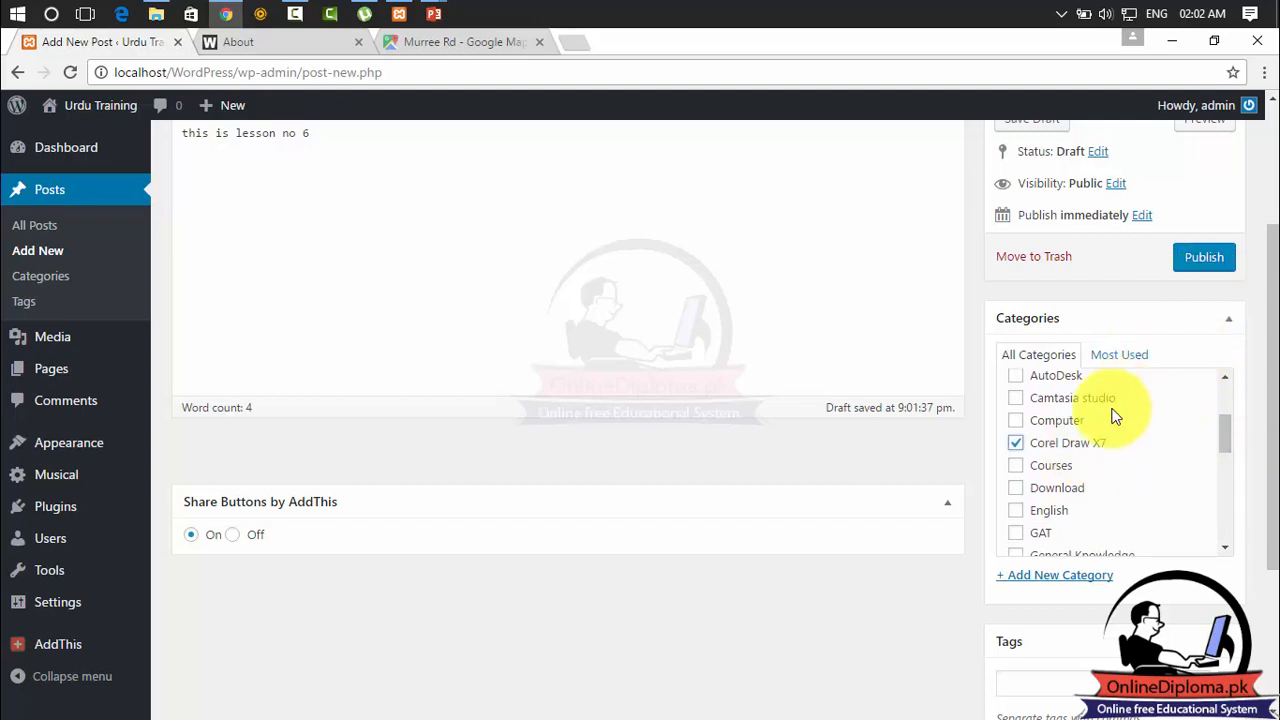
click(1205, 262)
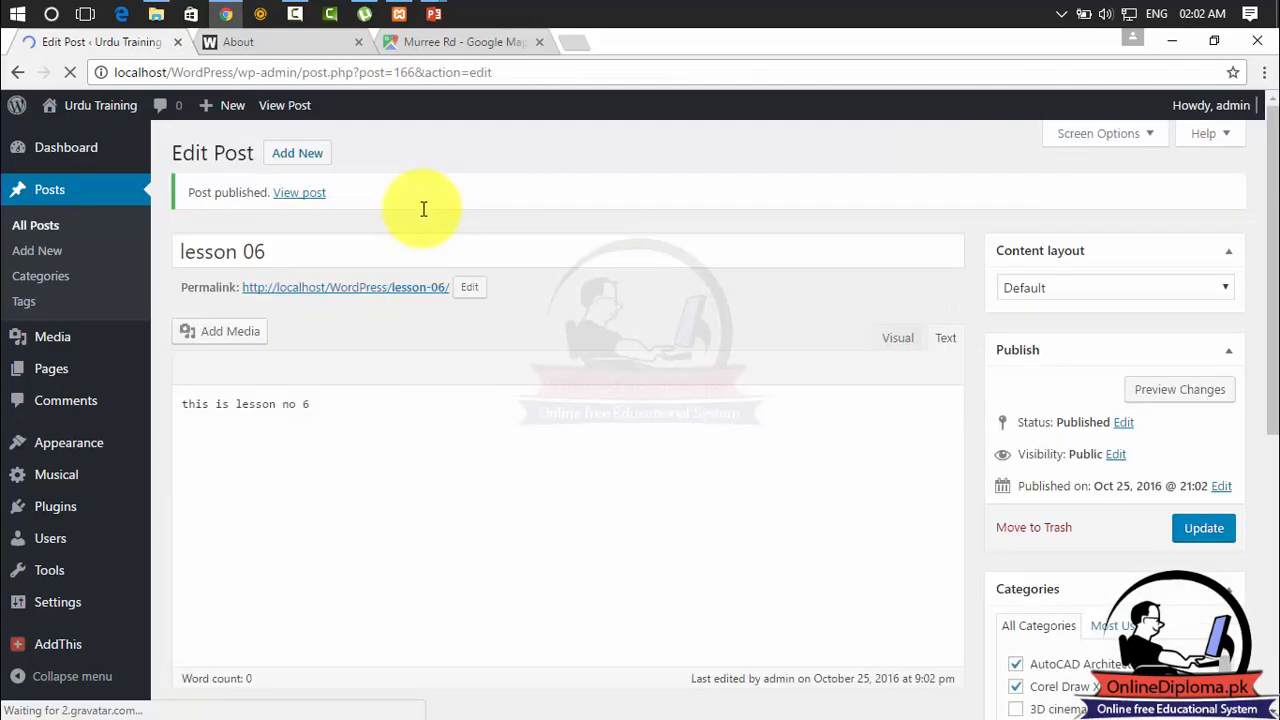
Check the live site's AutoCAD Architecture and Corel Draw X7 category pages for the lesson 06 post.
click(320, 42)
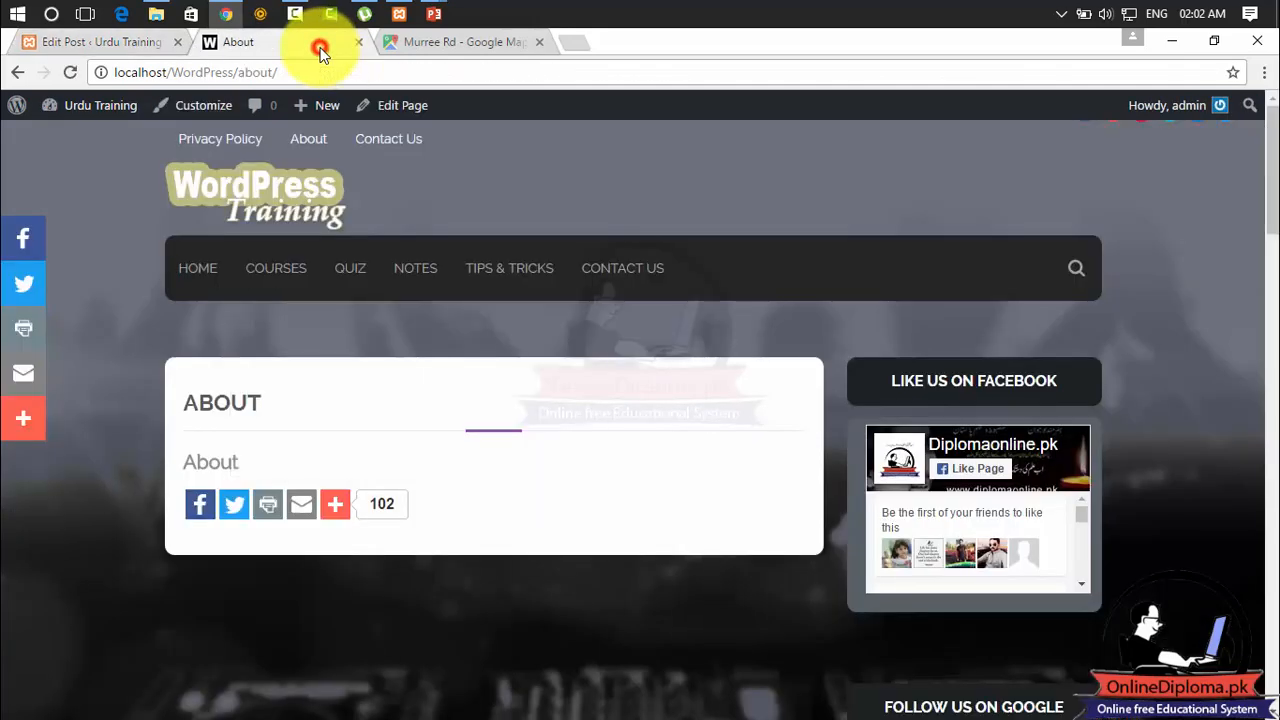
mouse_move(283, 270)
mouse_move(289, 331)
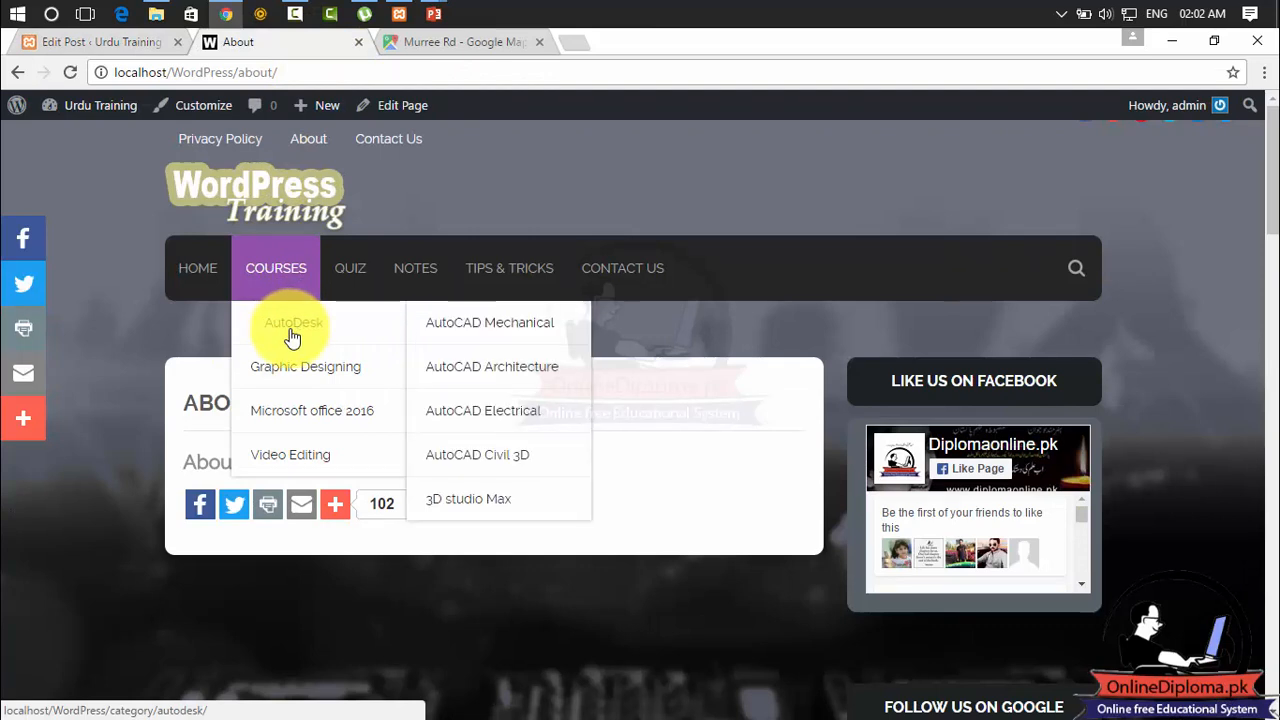
click(494, 366)
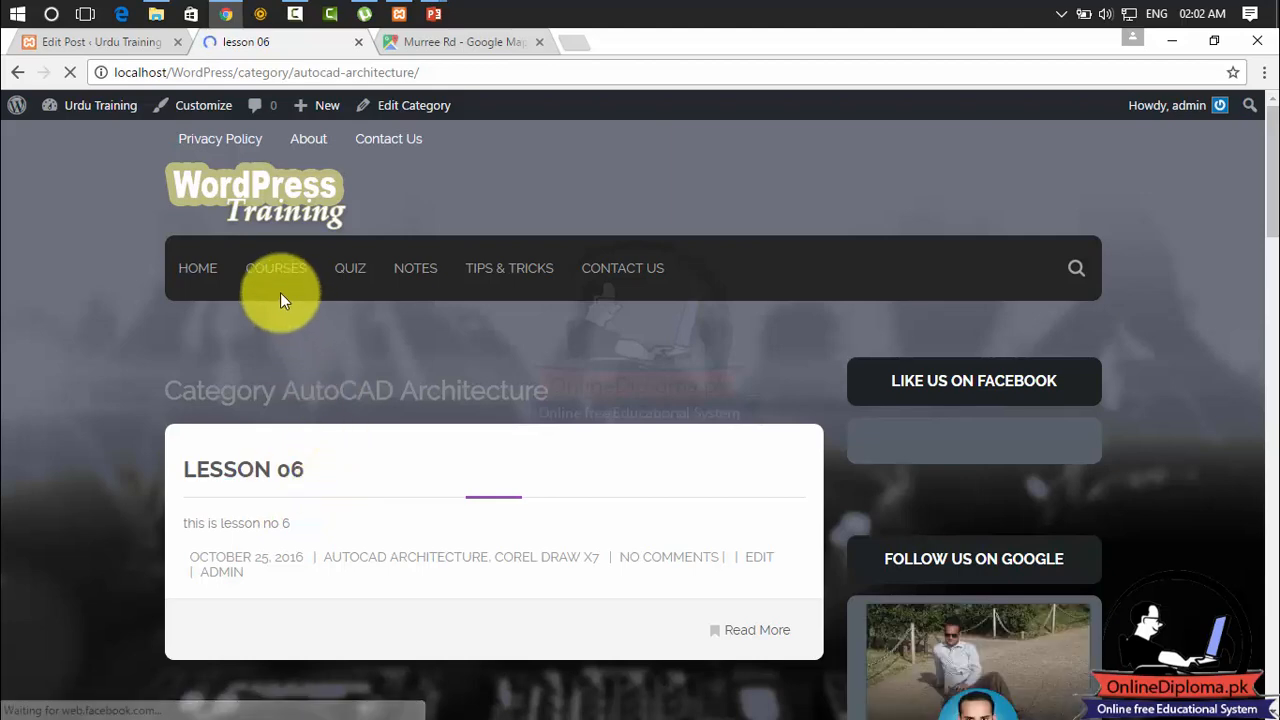
mouse_move(278, 290)
mouse_move(286, 363)
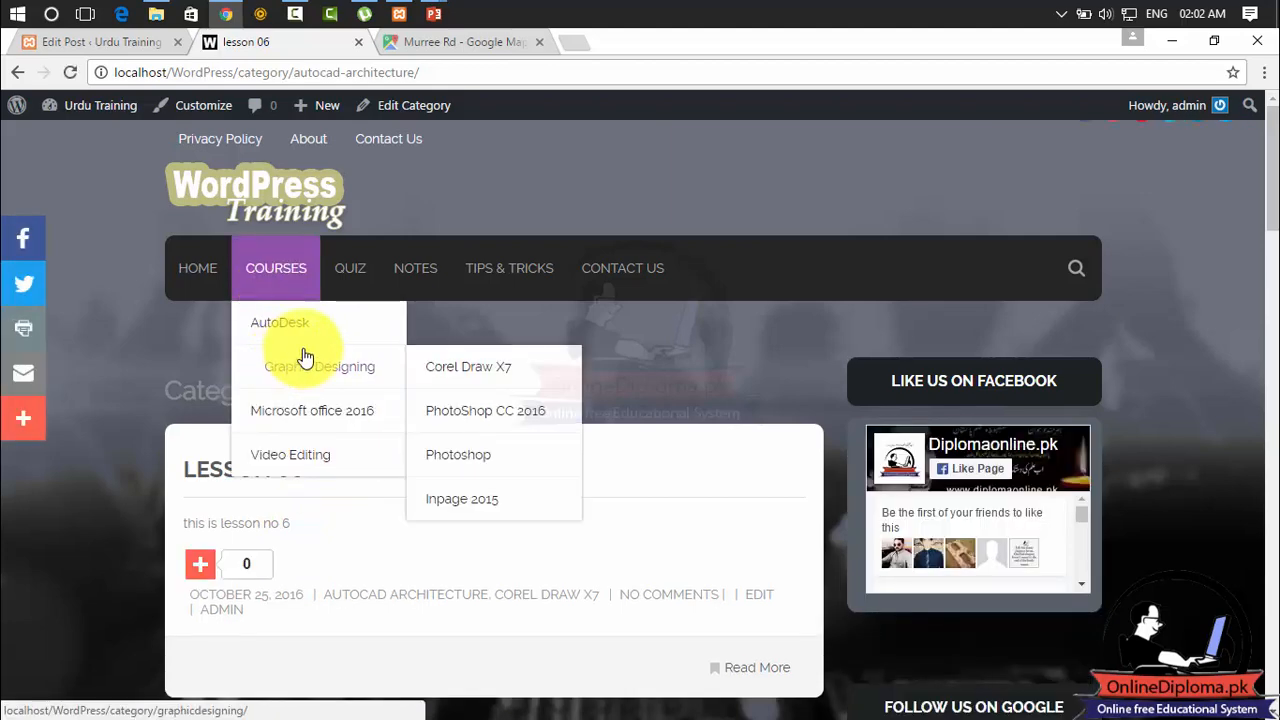
click(498, 376)
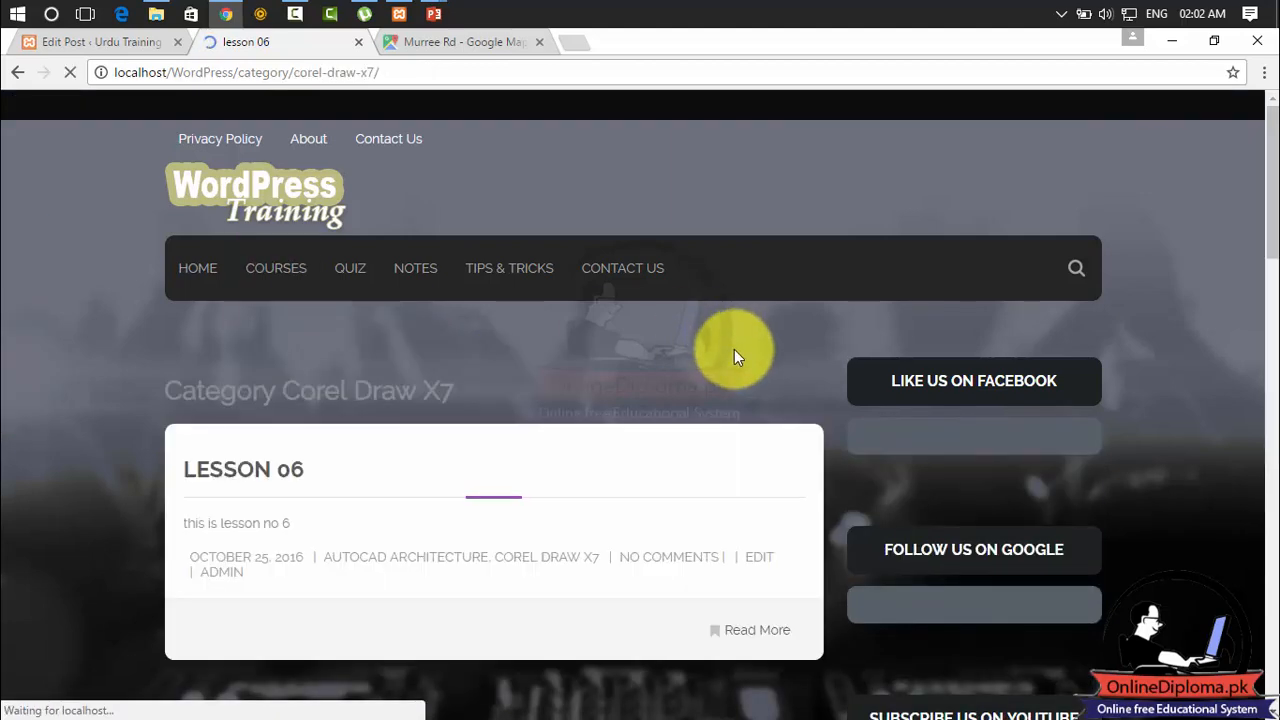